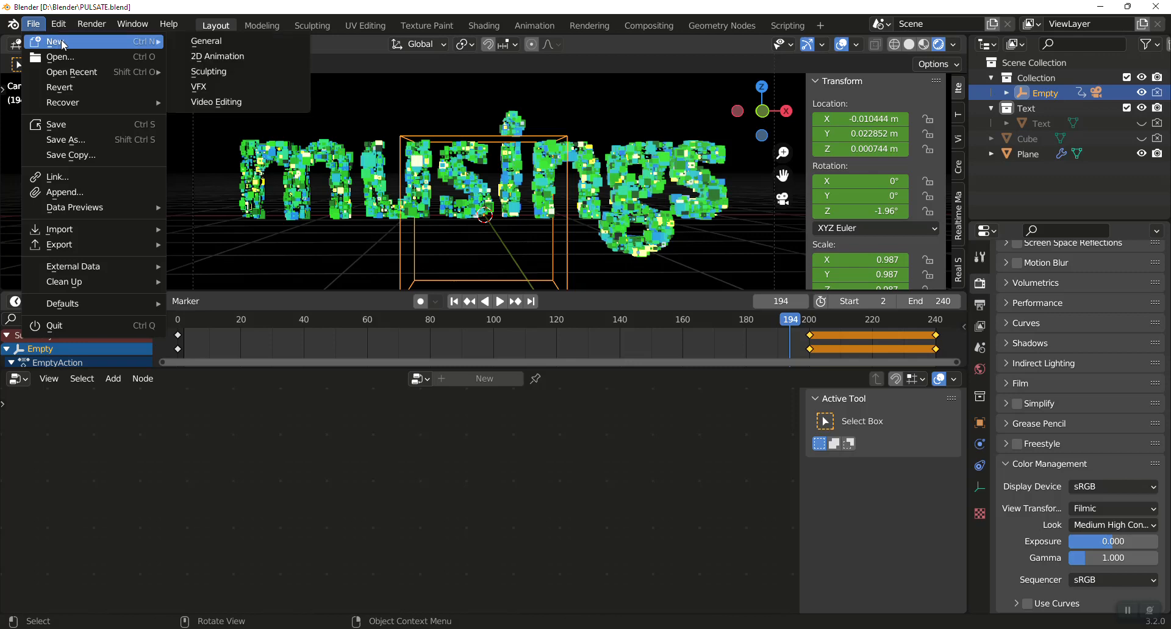
Start a new General file and add a text object rotated 90° about the X axis.
left_click(231, 43)
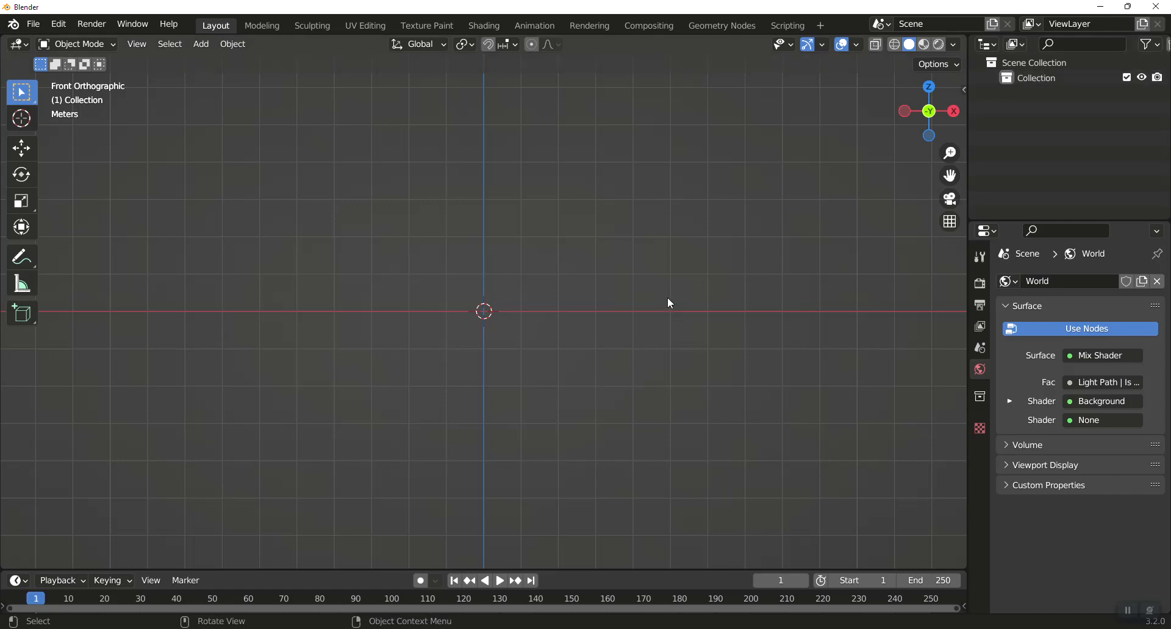
key("shift+a")
mouse_move(668, 302)
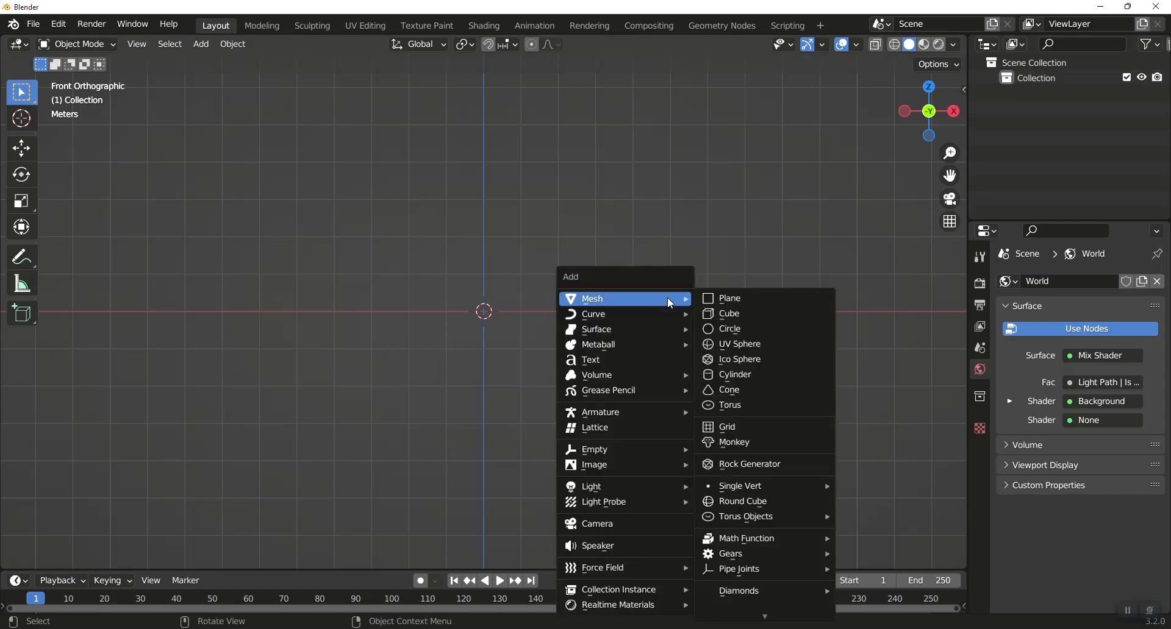
left_click(632, 364)
type("rx")
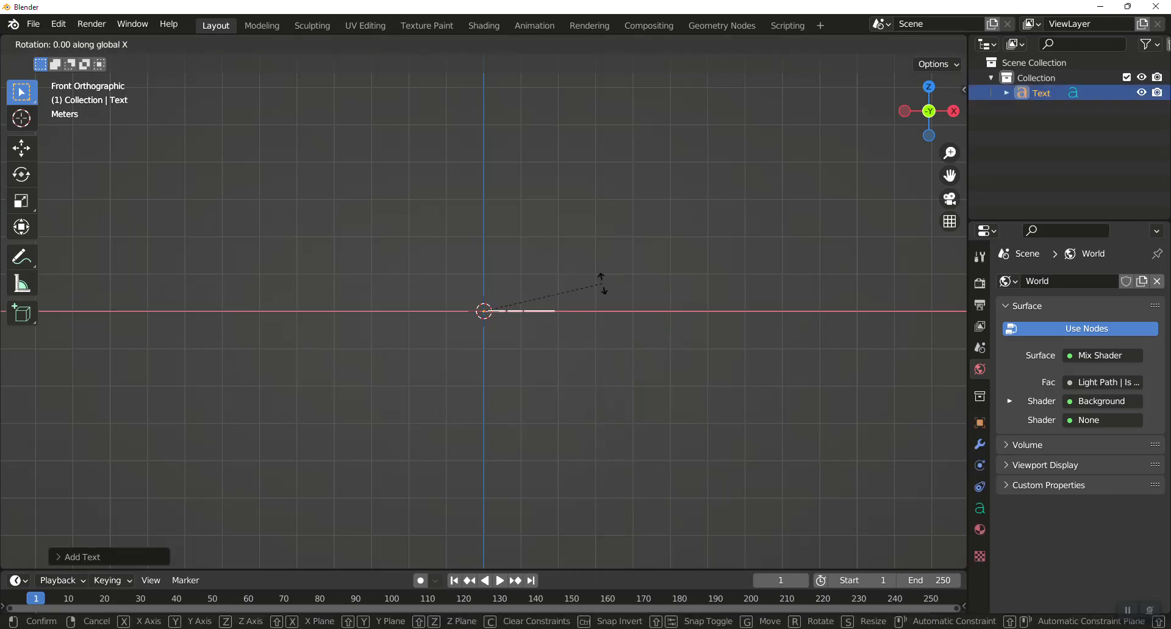
type("90")
key("Return")
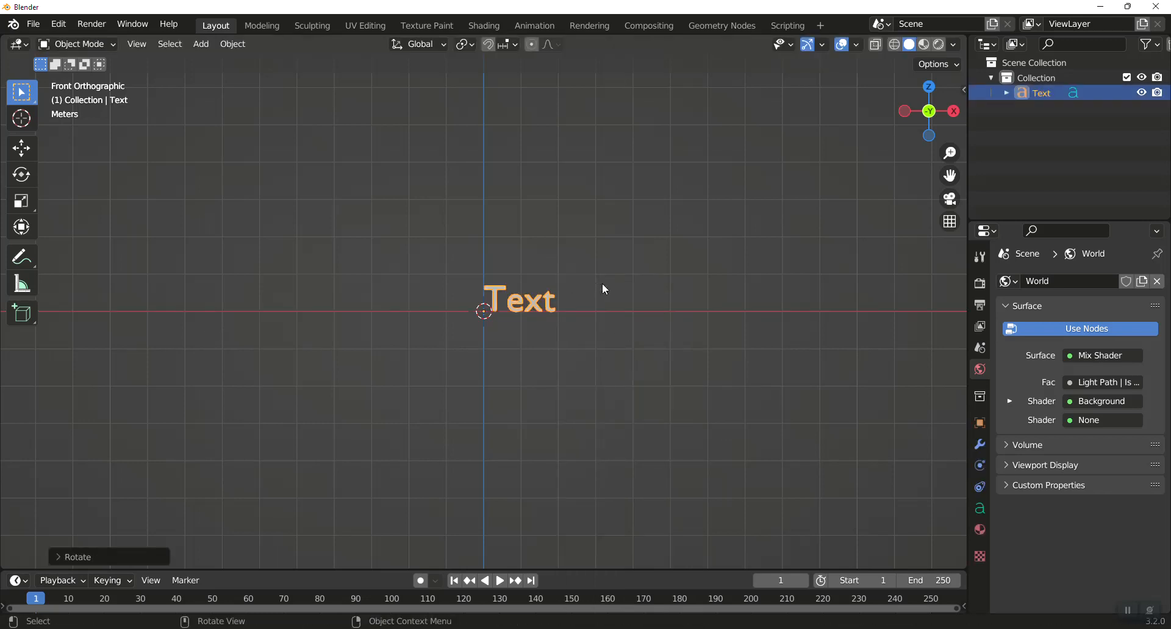
Replace the text object's default wording with "musings".
key("Tab")
key("BackSpace")
key("BackSpace")
key("BackSpace")
key("BackSpace")
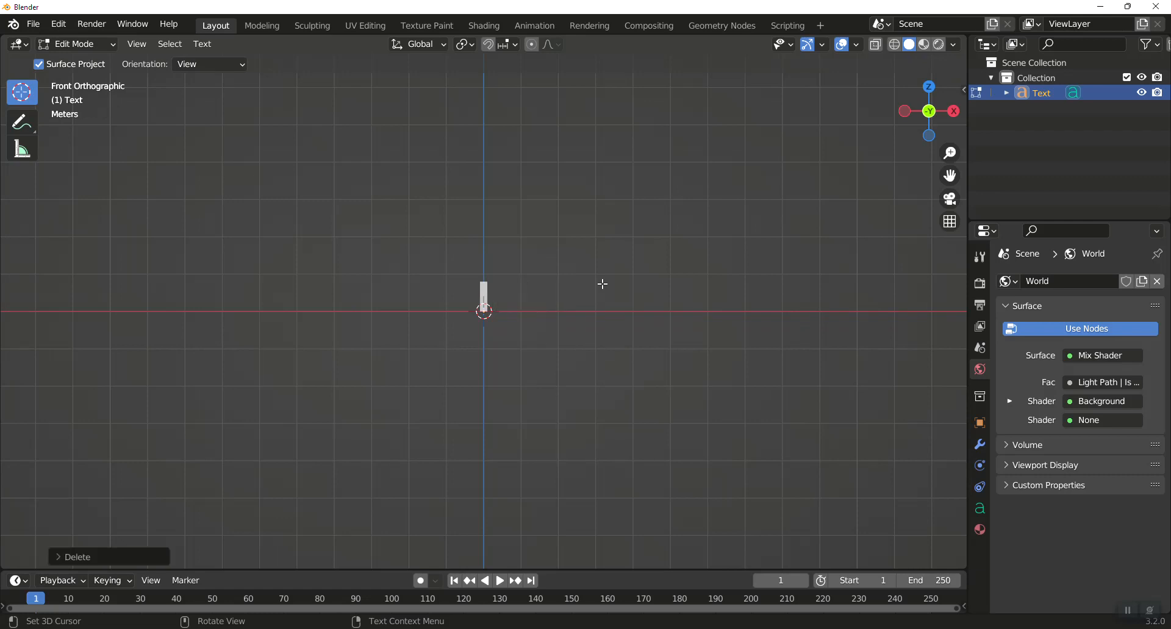
type("musings")
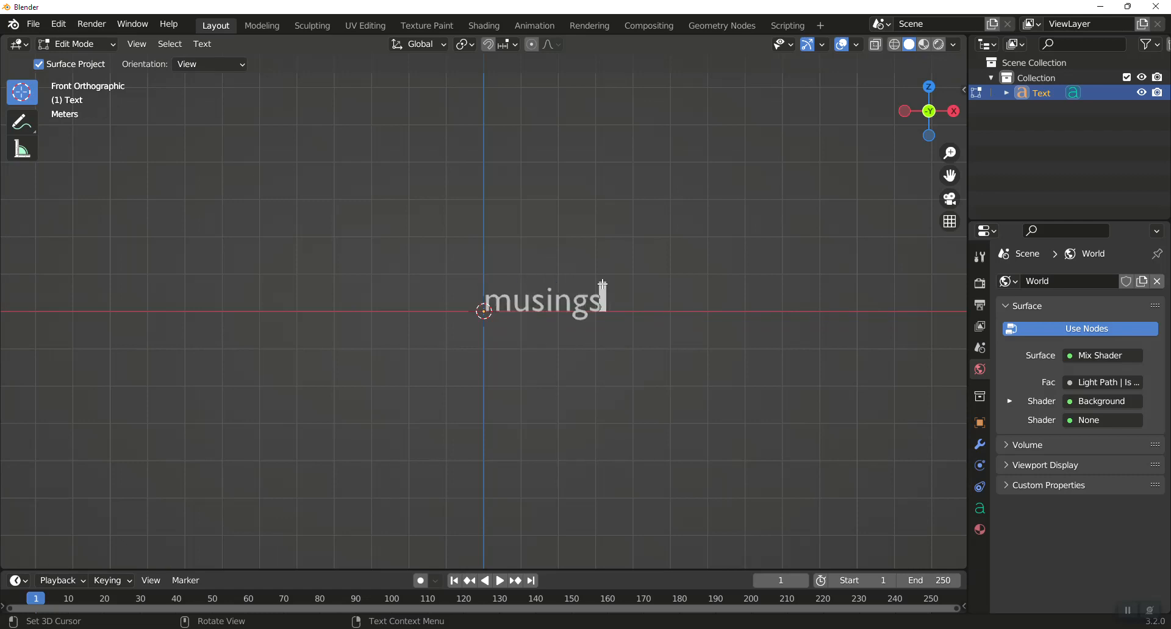
key("Tab")
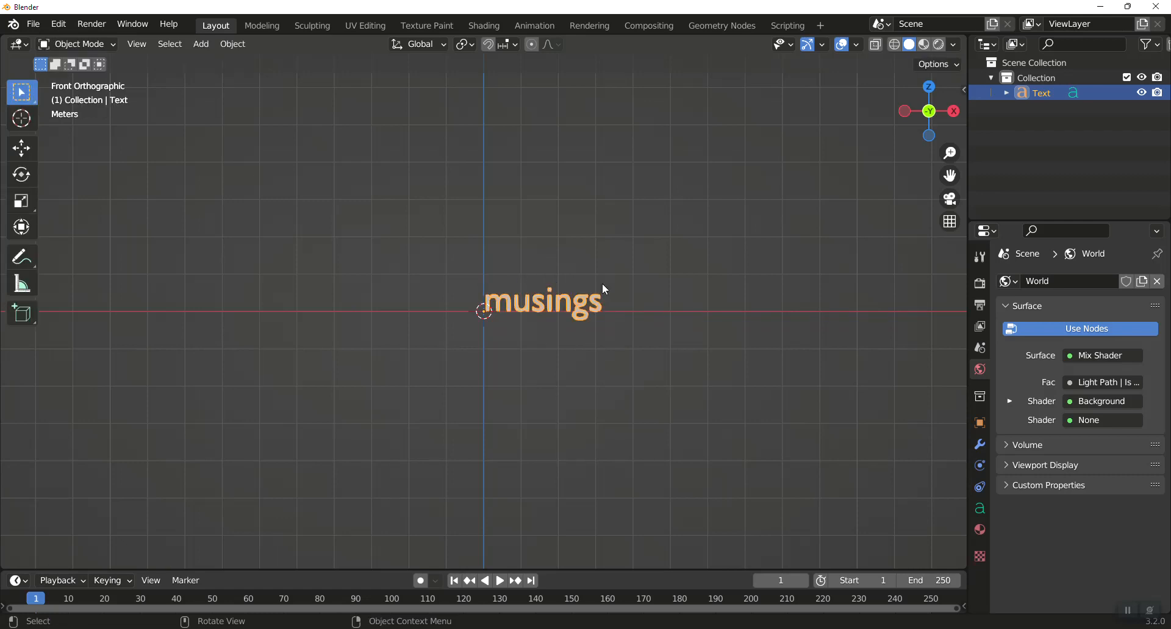
Set the text's horizontal alignment to Center.
left_click(981, 449)
left_click(981, 509)
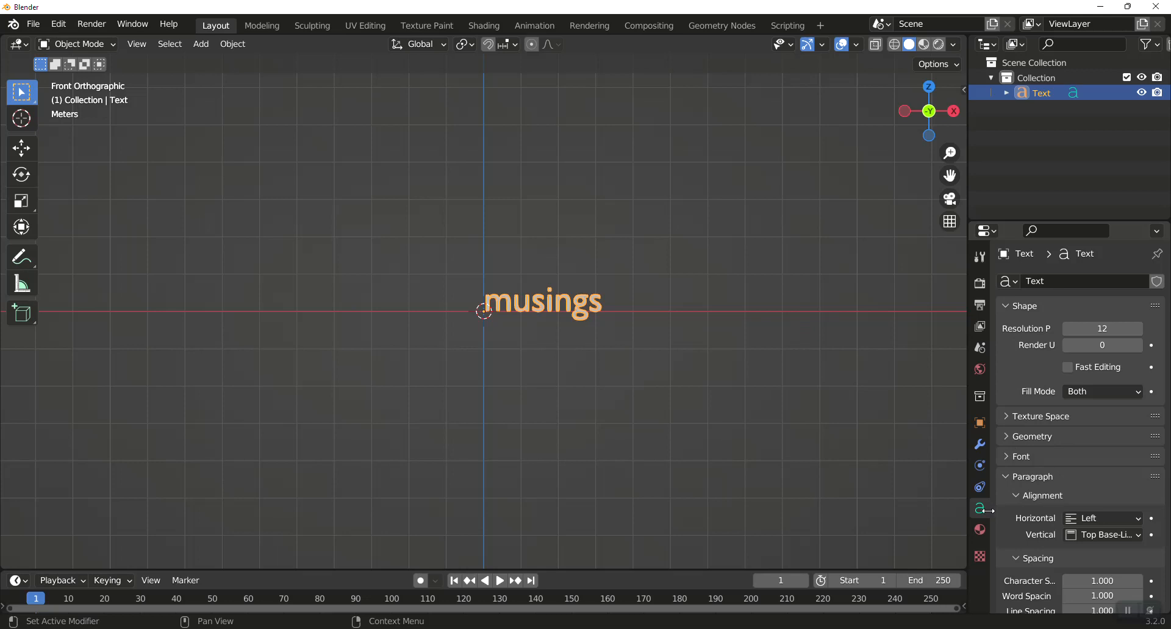
left_click(1107, 518)
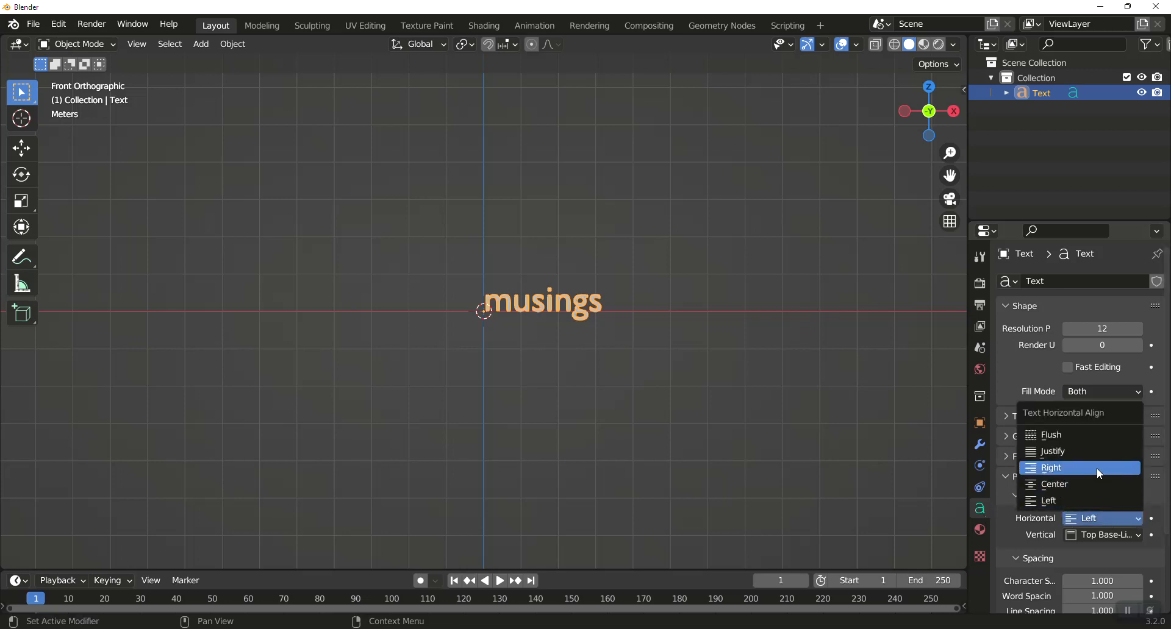
left_click(1093, 484)
Give the text geometry an extrusion of 0.1 m and a round bevel depth of 0.01 m.
left_click(1045, 435)
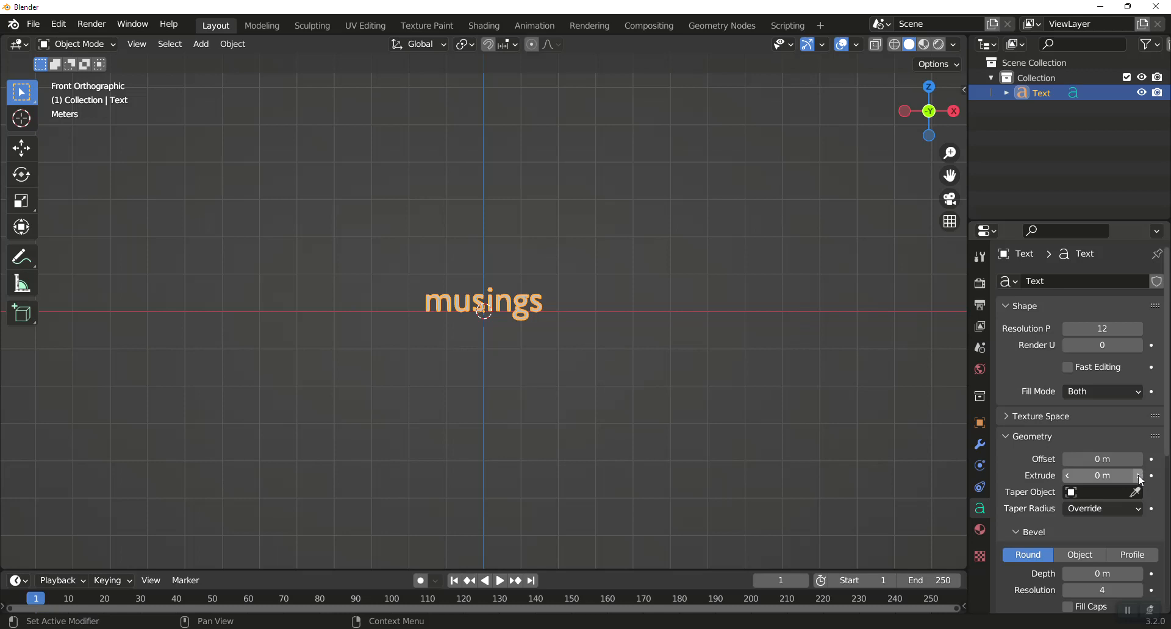
left_click(1119, 475)
type("0.1")
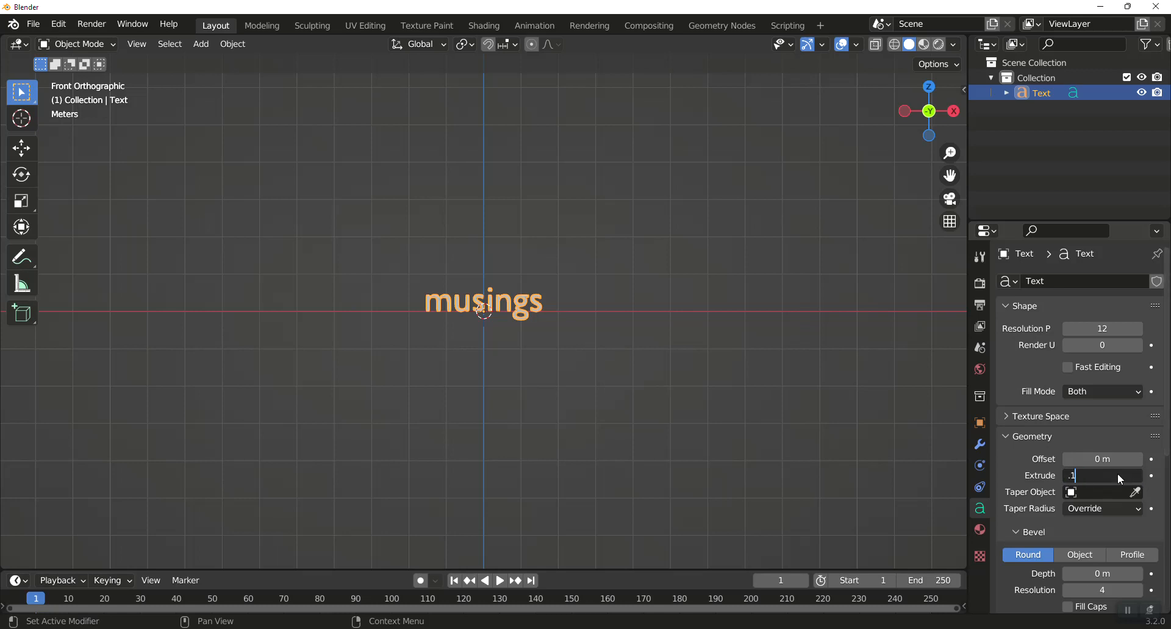
key("Return")
scroll(1134, 501, "down", 3)
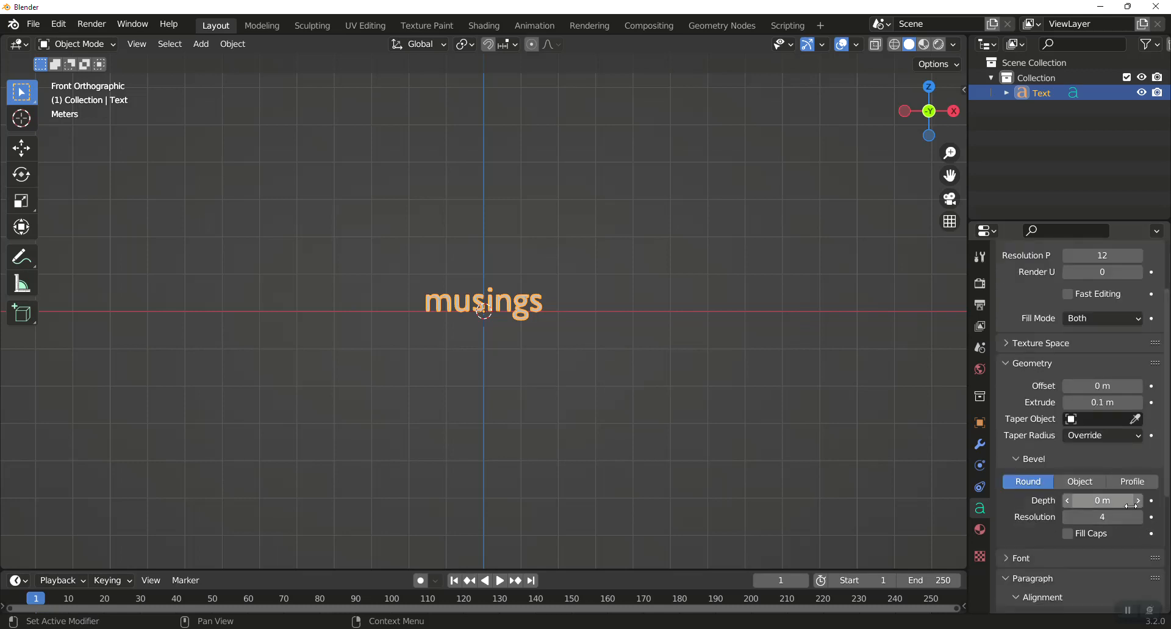
left_click(1102, 501)
type("0.01")
key("Return")
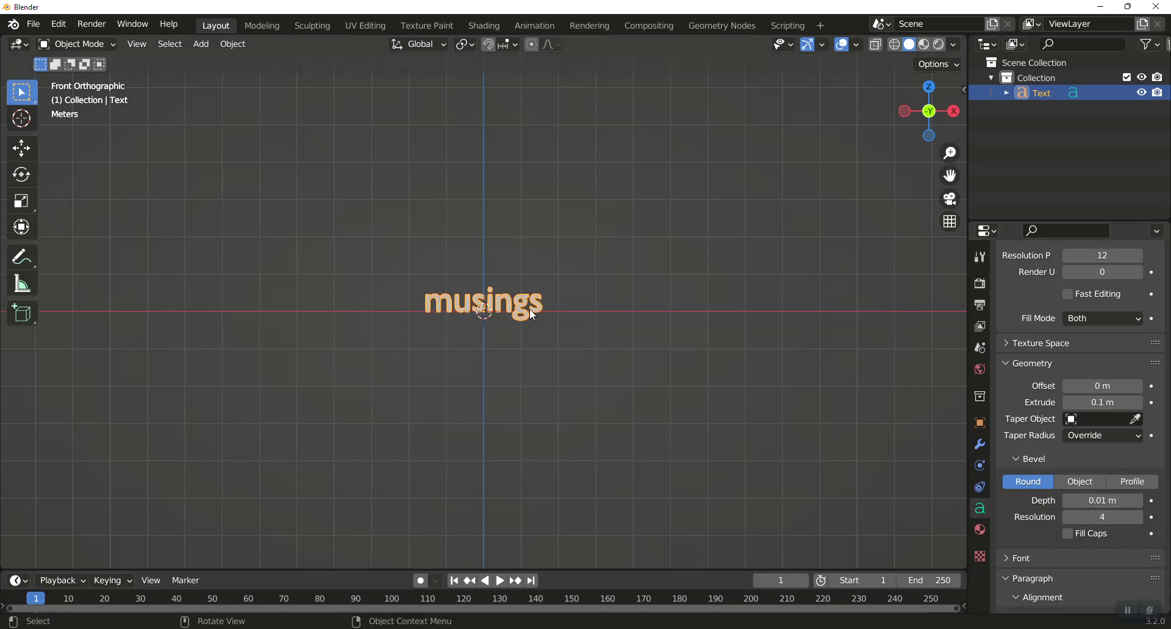
Scale the text object up uniformly by a factor of 4.
type("s")
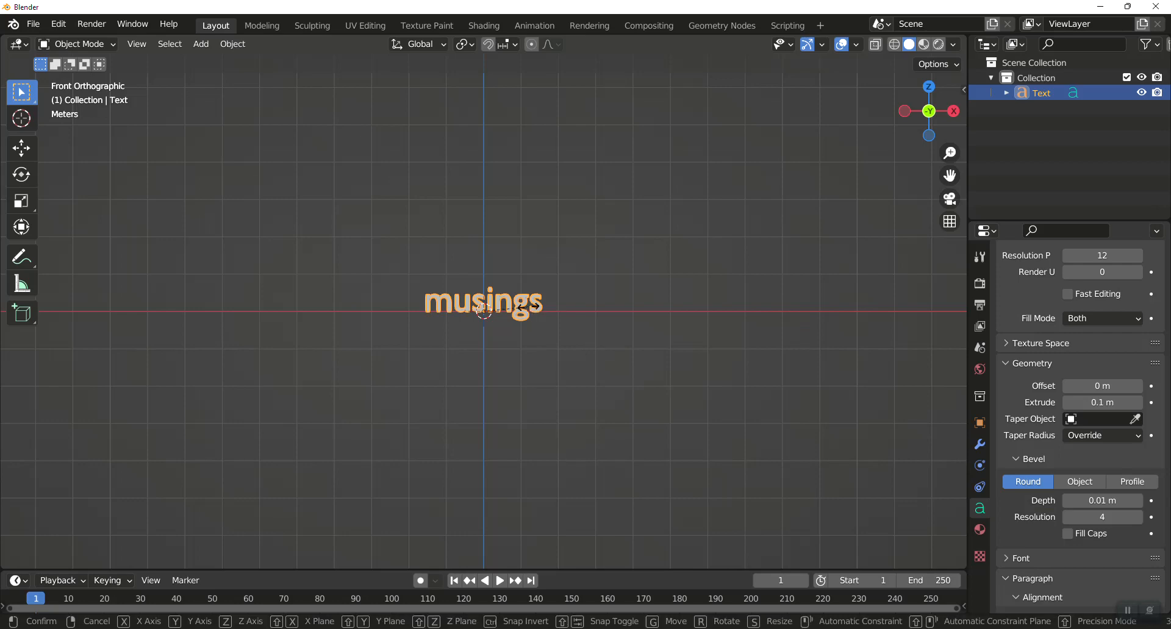
type("4")
key("Return")
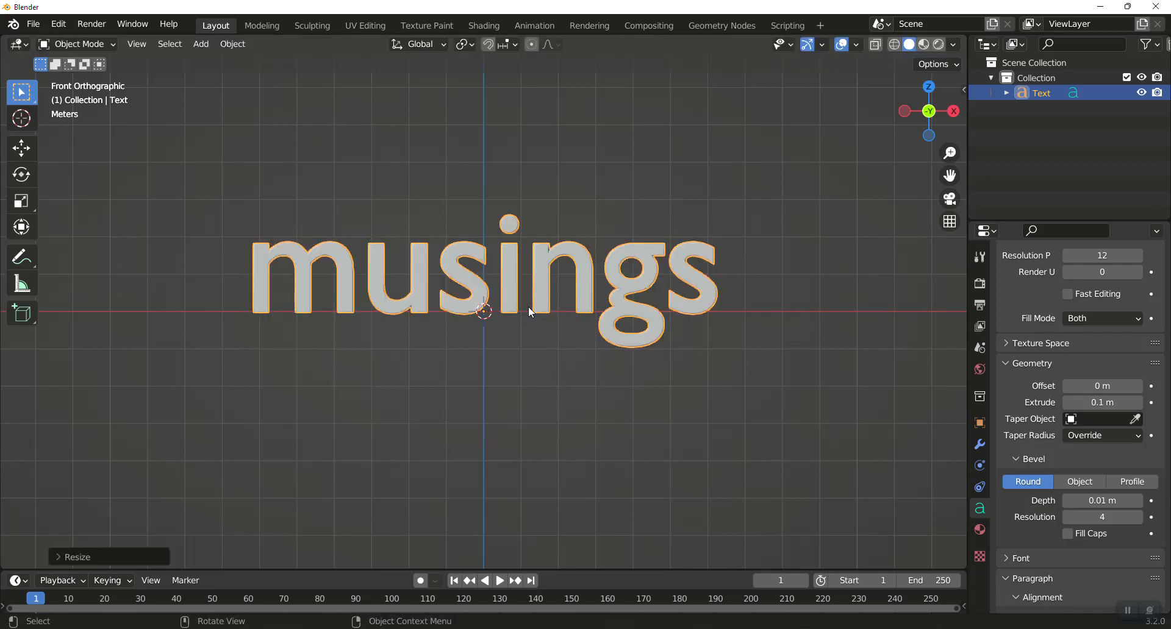
middle_click_drag(528, 306, 563, 334)
key("KP_1")
Convert the text object to a mesh and apply all its transforms.
right_click(650, 281)
mouse_move(650, 278)
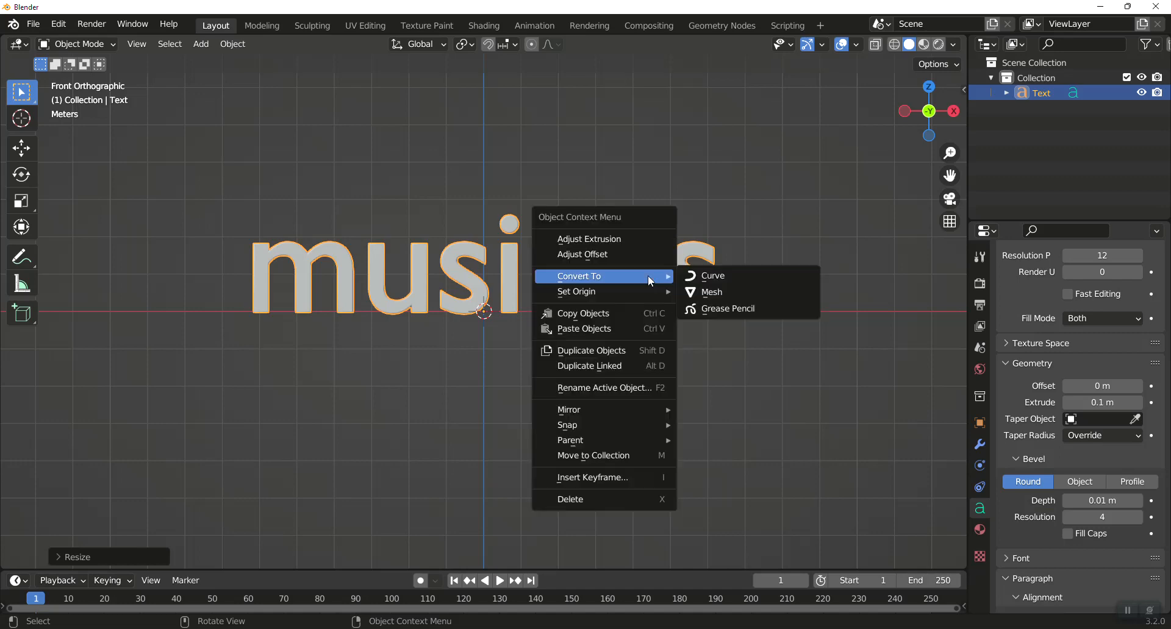
left_click(695, 288)
left_click(232, 44)
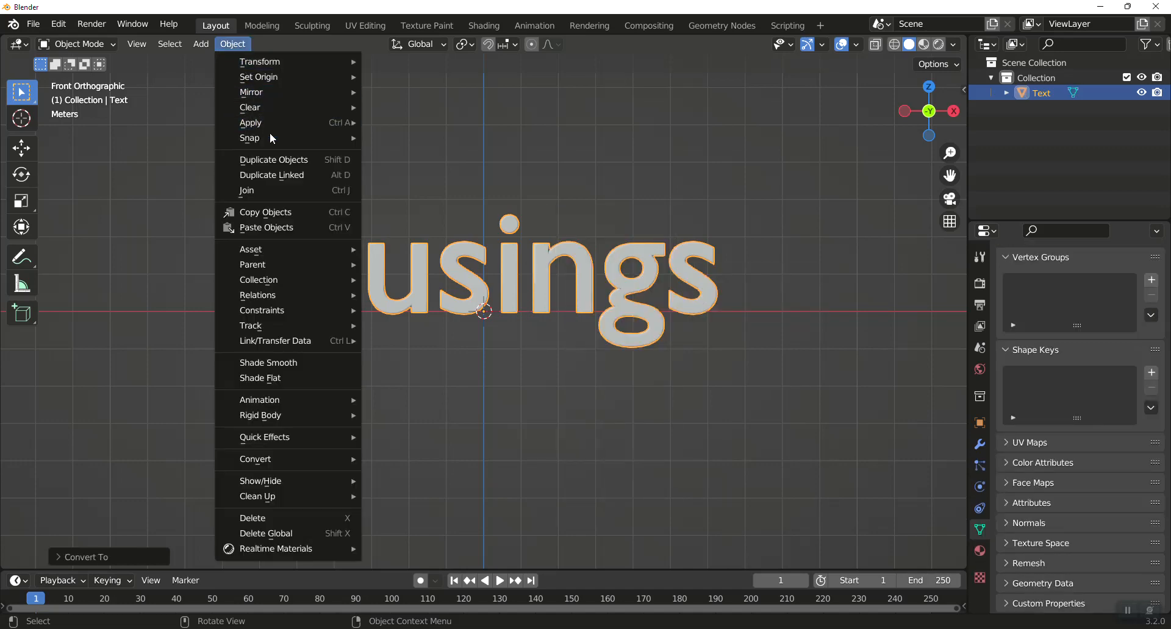
mouse_move(273, 125)
left_click(427, 169)
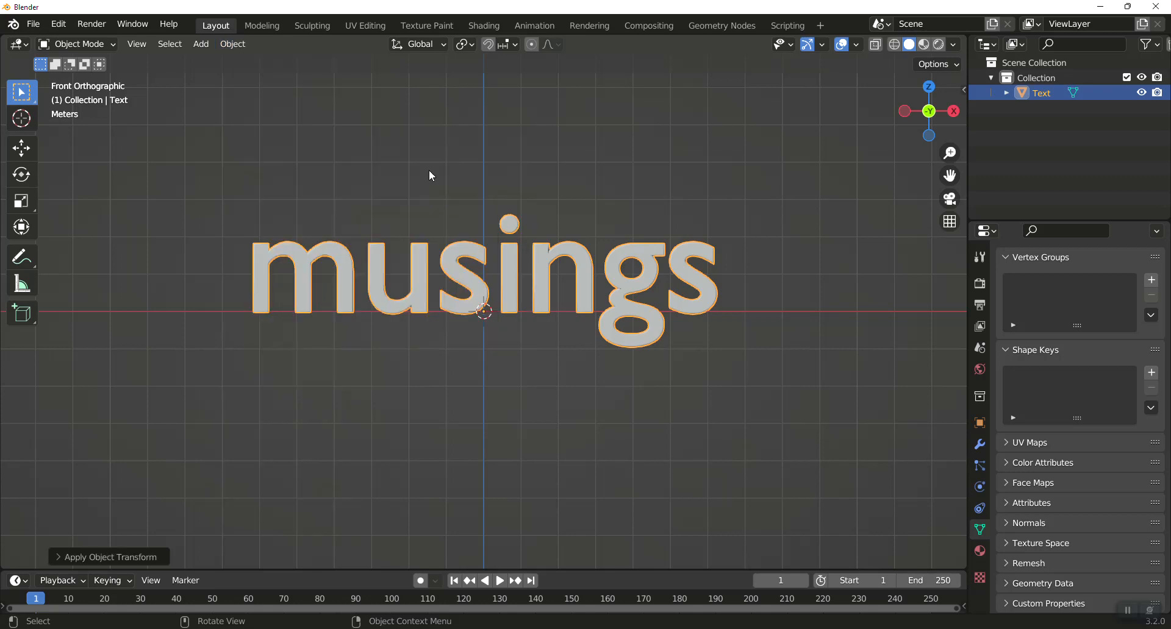
Add a Remesh modifier to the text mesh in Blocks mode with Remove Disconnected turned off.
left_click(979, 445)
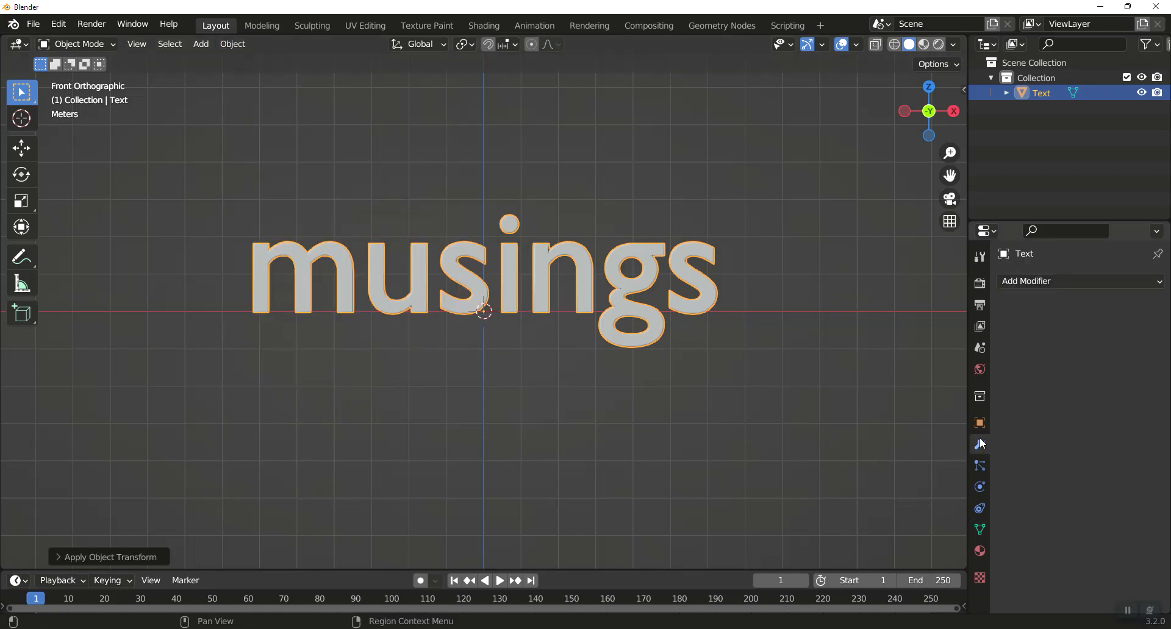
left_click(1081, 283)
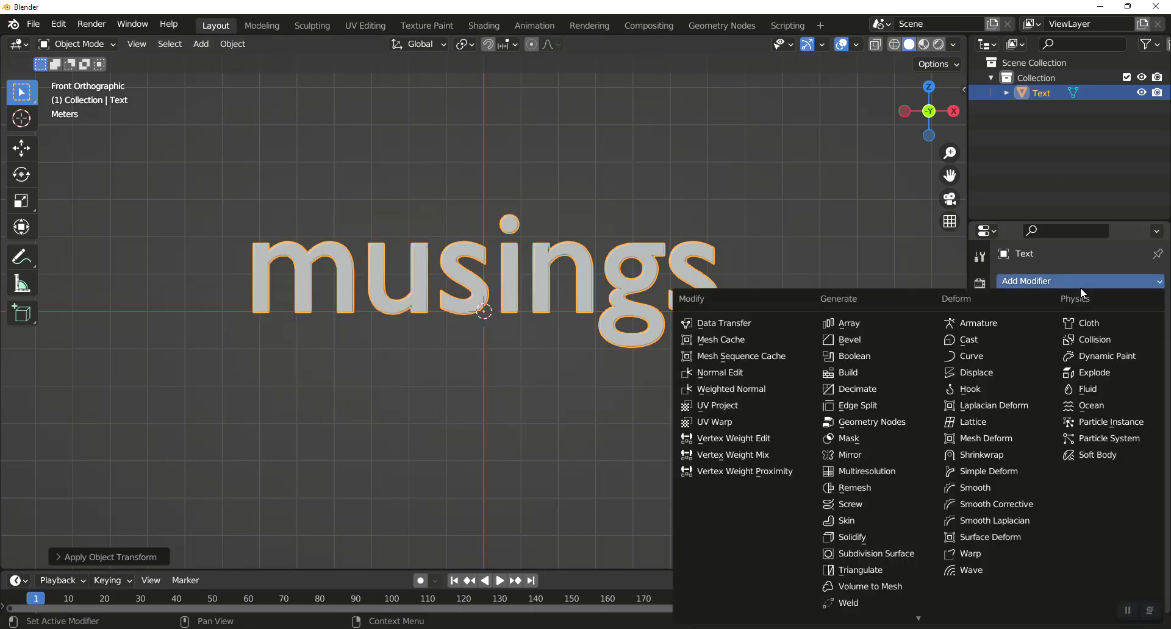
left_click(887, 488)
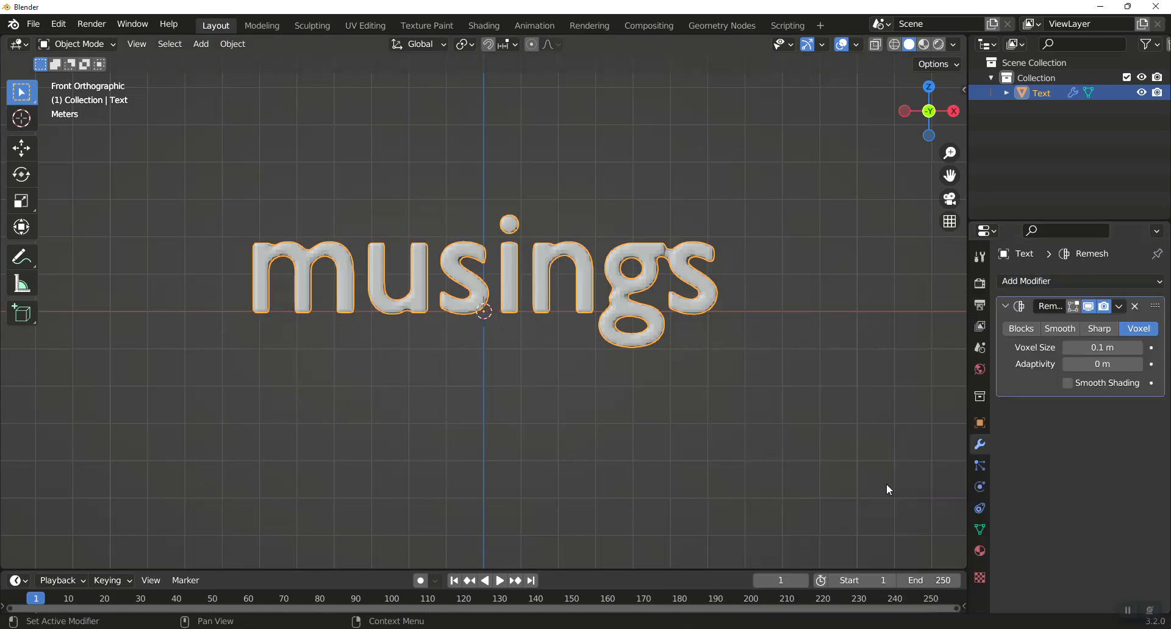
left_click(1020, 328)
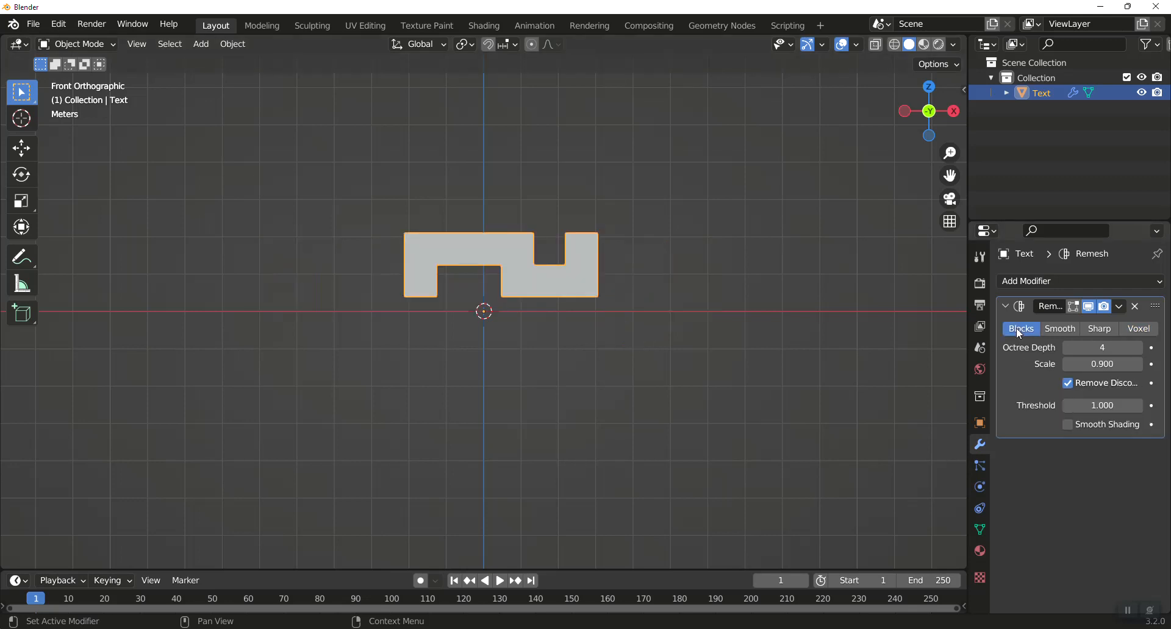
left_click(1067, 383)
Set the Remesh octree depth to 7, apply the modifier and check the resulting mesh in Edit Mode.
left_click(1105, 349)
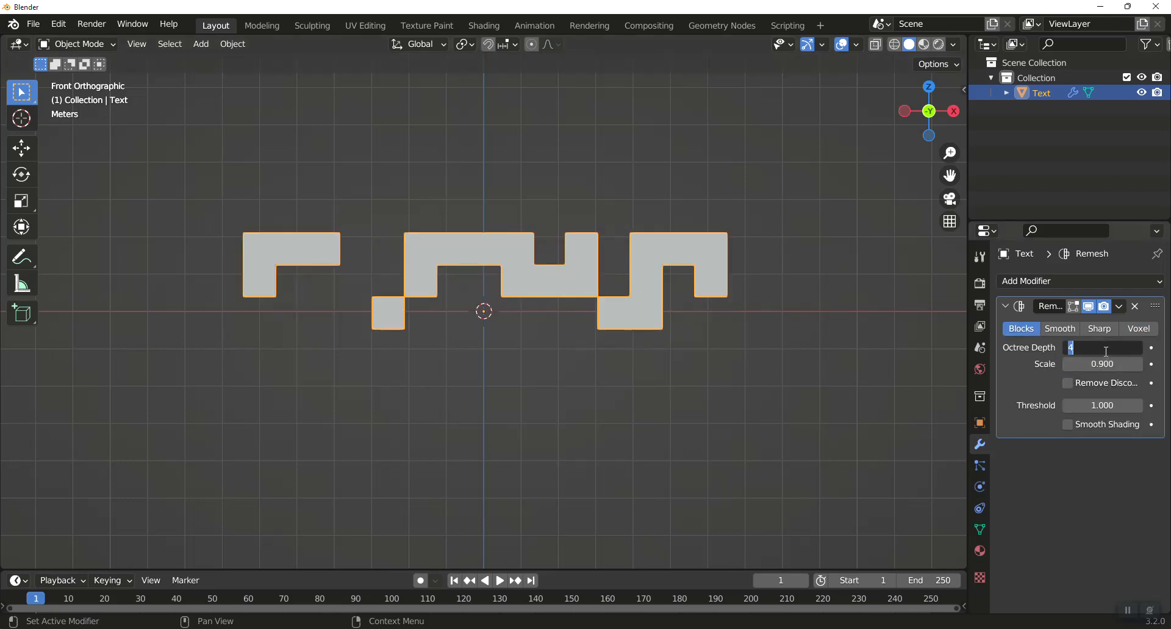
type("7")
key("Return")
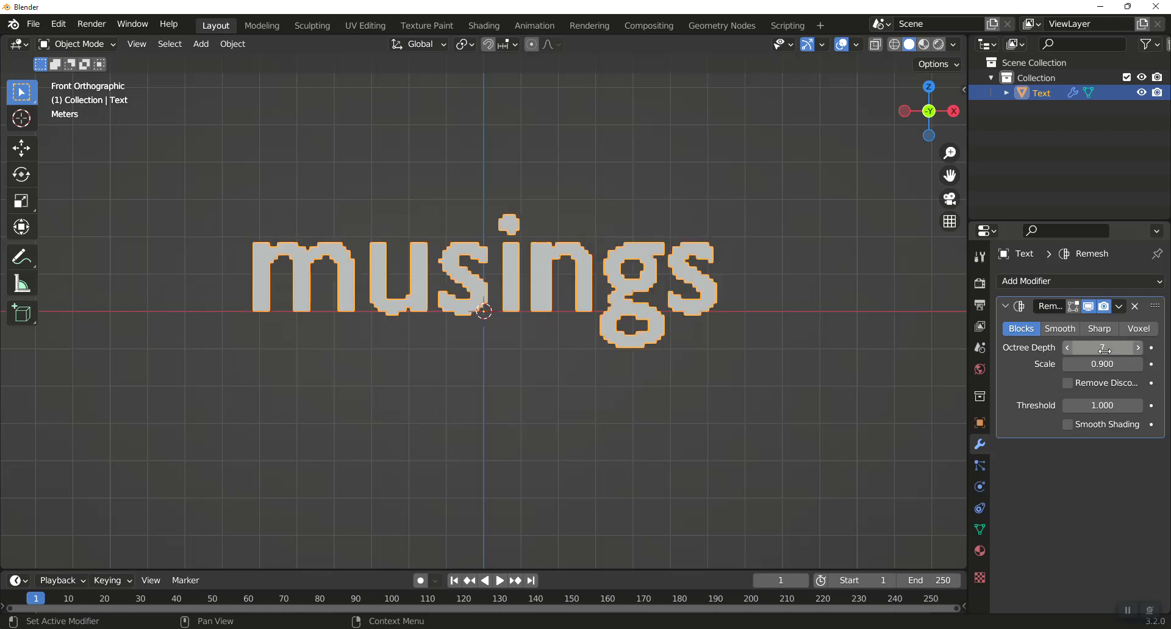
left_click(1120, 306)
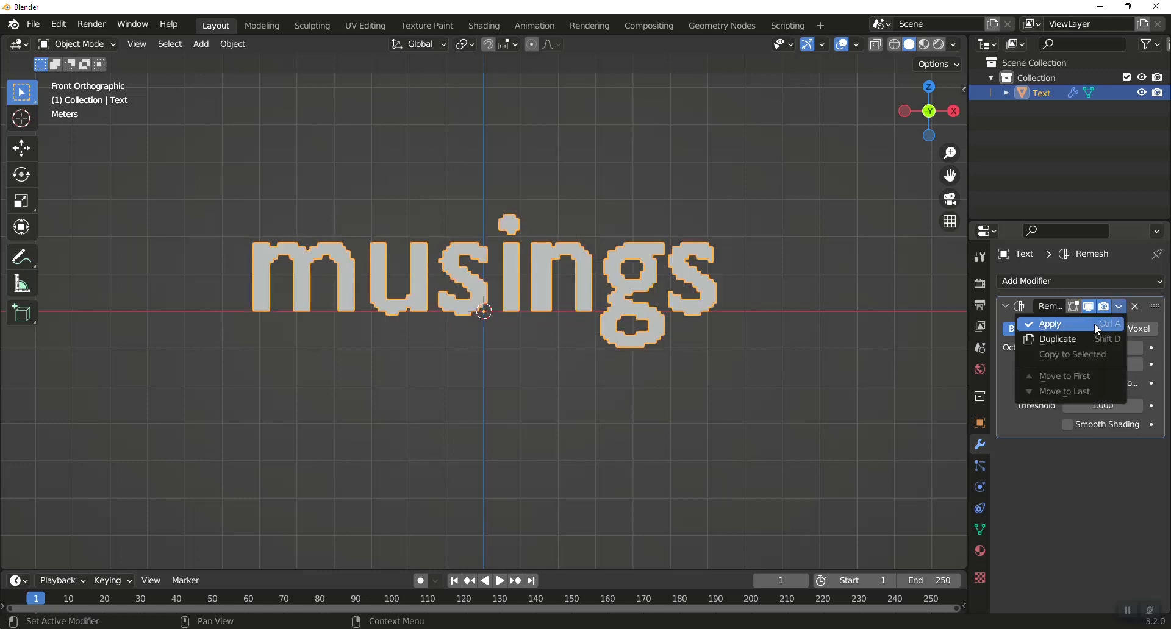
left_click(1094, 323)
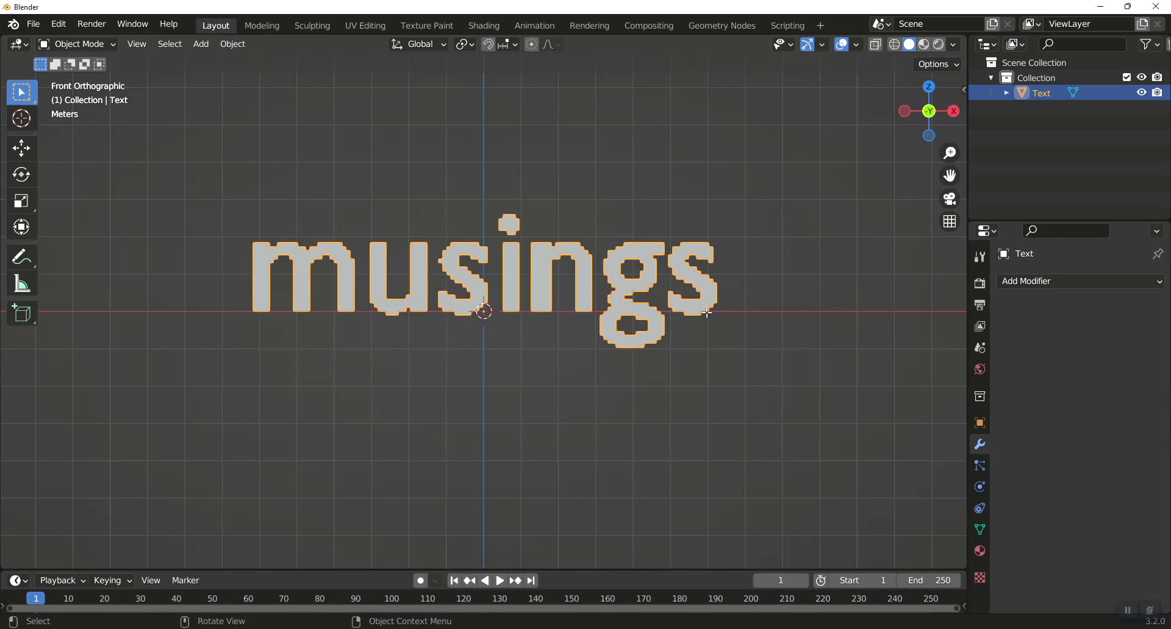
key("Tab")
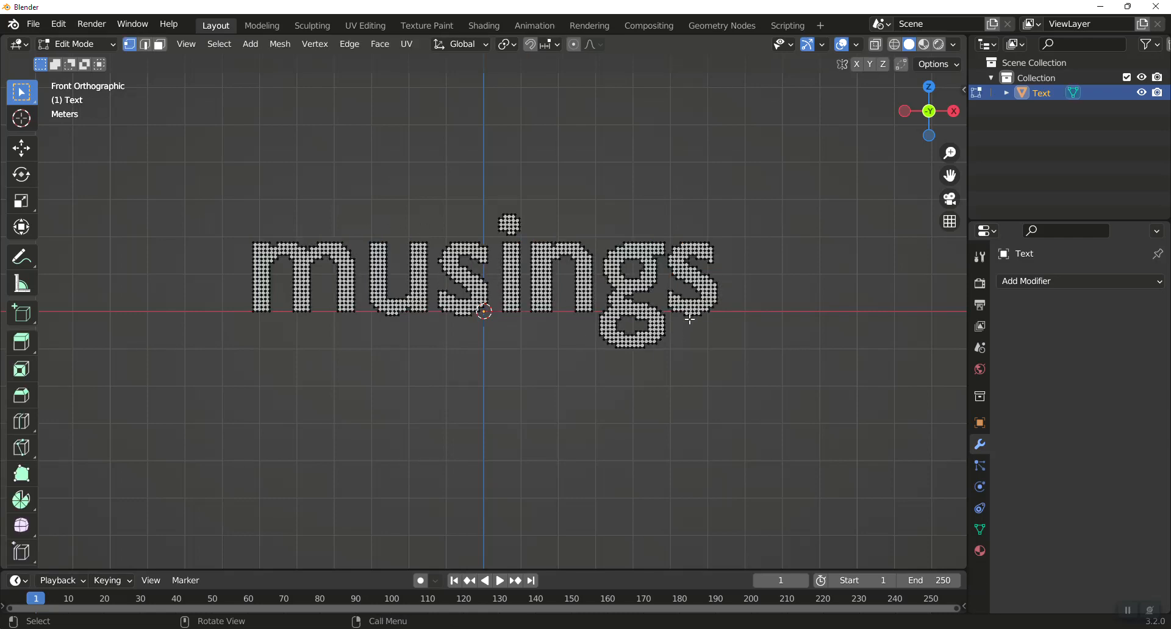
key("Tab")
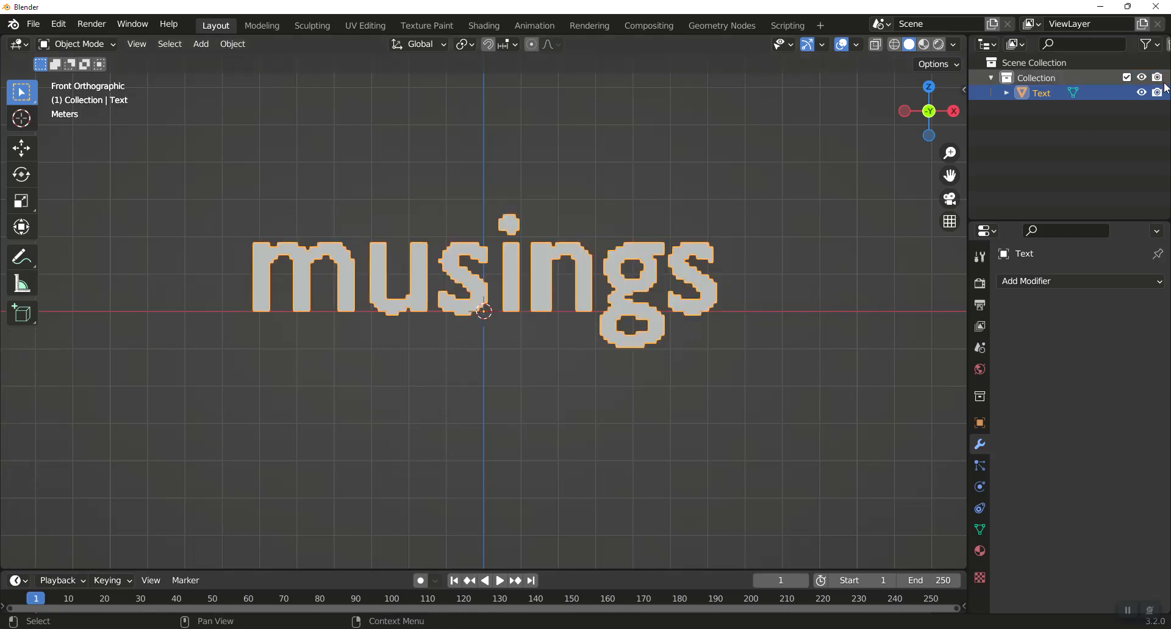
Hide the text object from the viewport and render, and add a cube hidden the same way.
left_click(1140, 94)
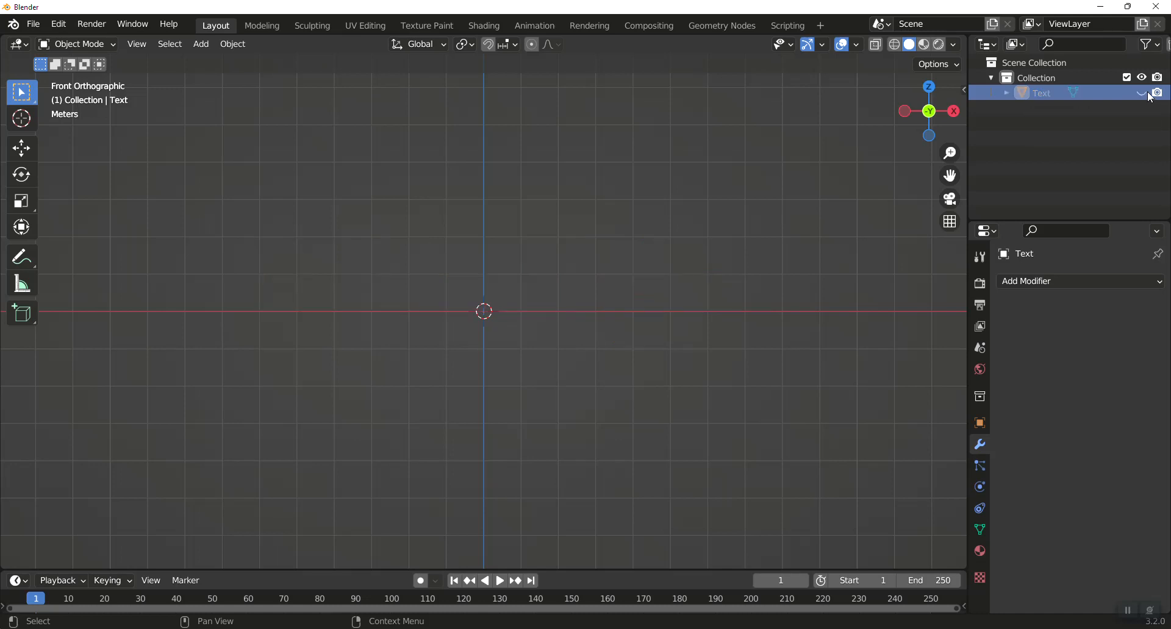
left_click(1159, 93)
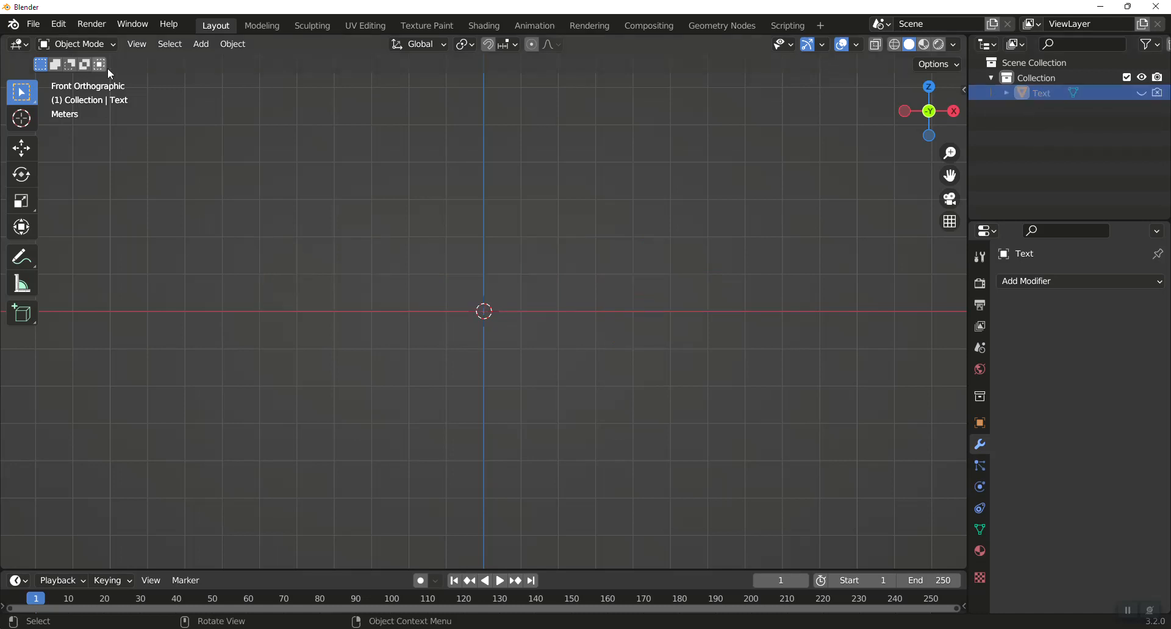
key("shift+a")
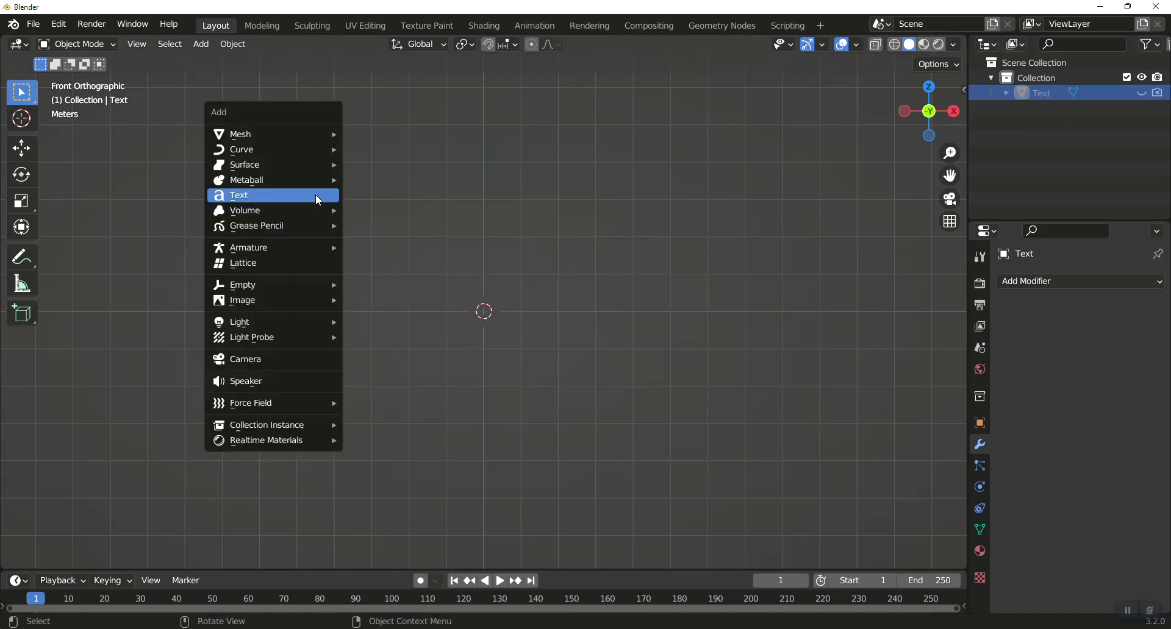
mouse_move(312, 137)
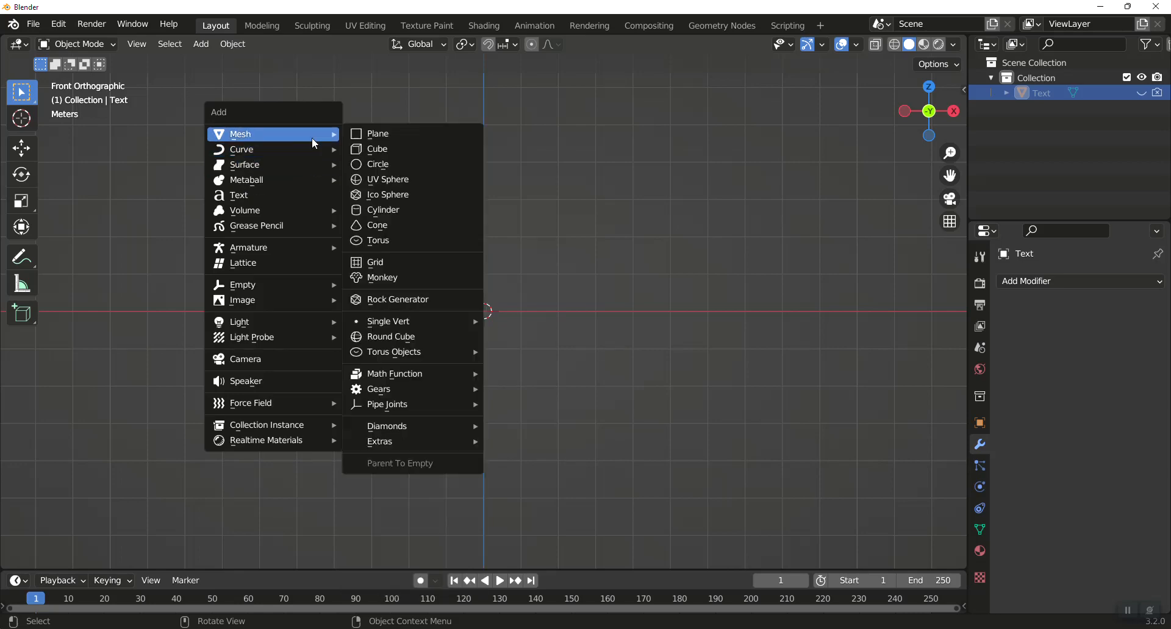
left_click(392, 147)
left_click(1141, 92)
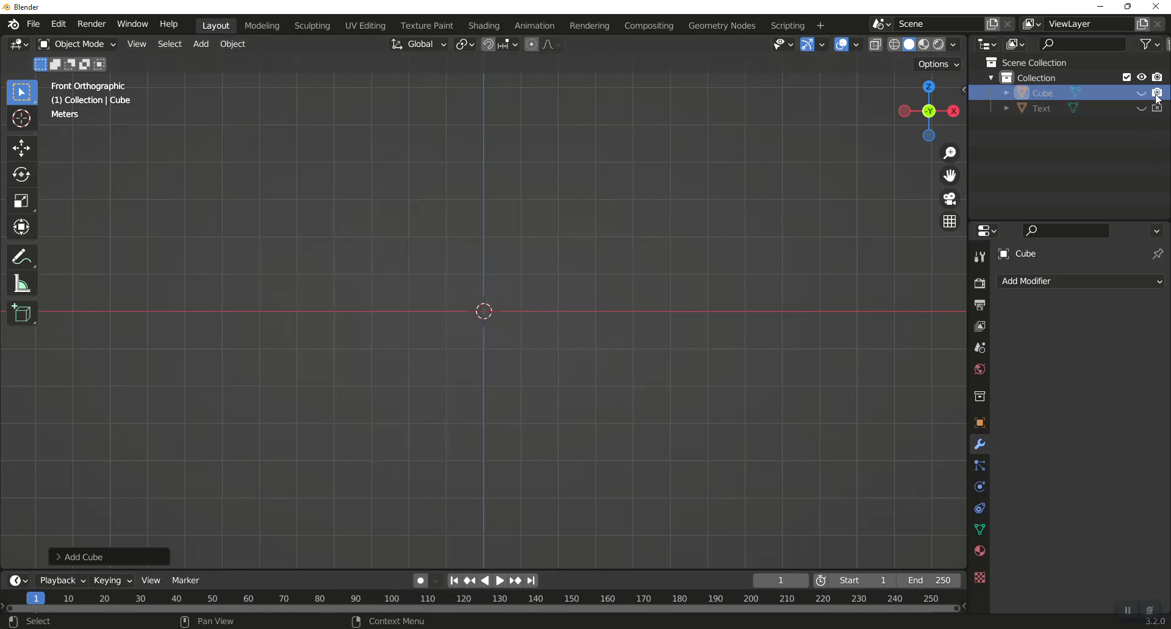
Add a plane mesh at the world origin.
key("shift+a")
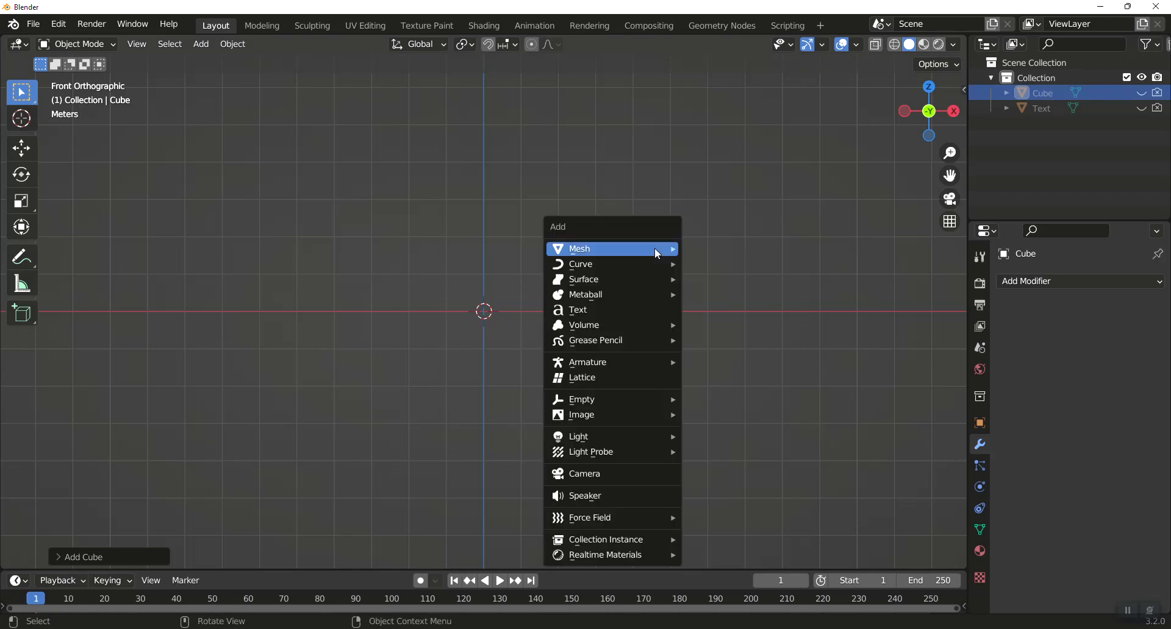
mouse_move(655, 250)
left_click(768, 248)
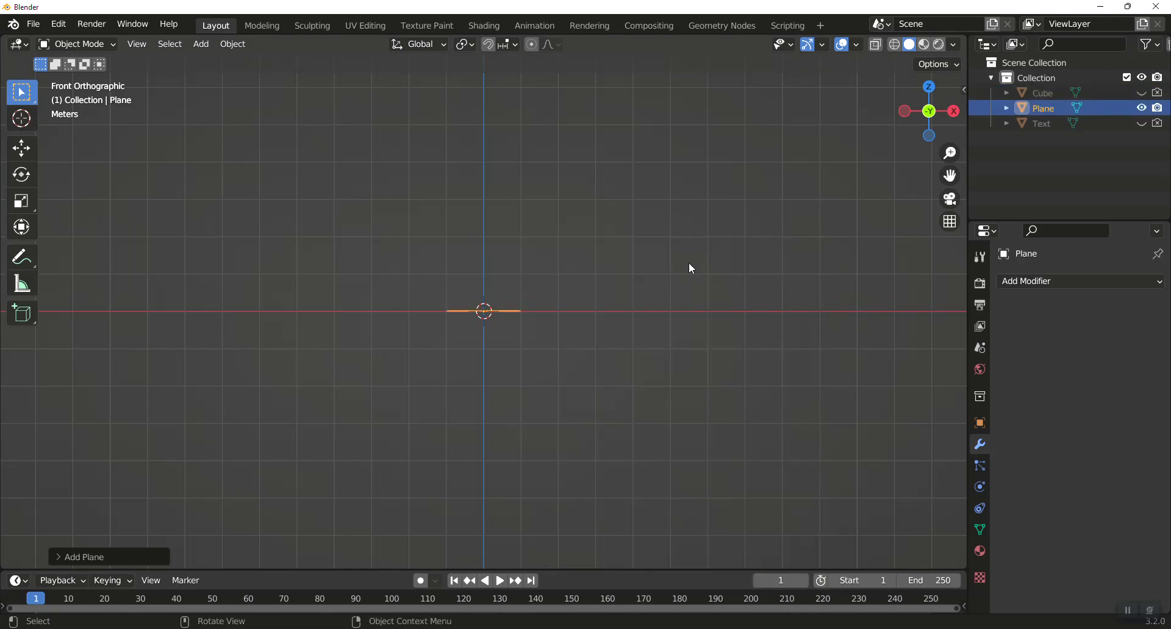
Rotate the plane 90 degrees about the X axis and apply all its transforms.
type("rx90")
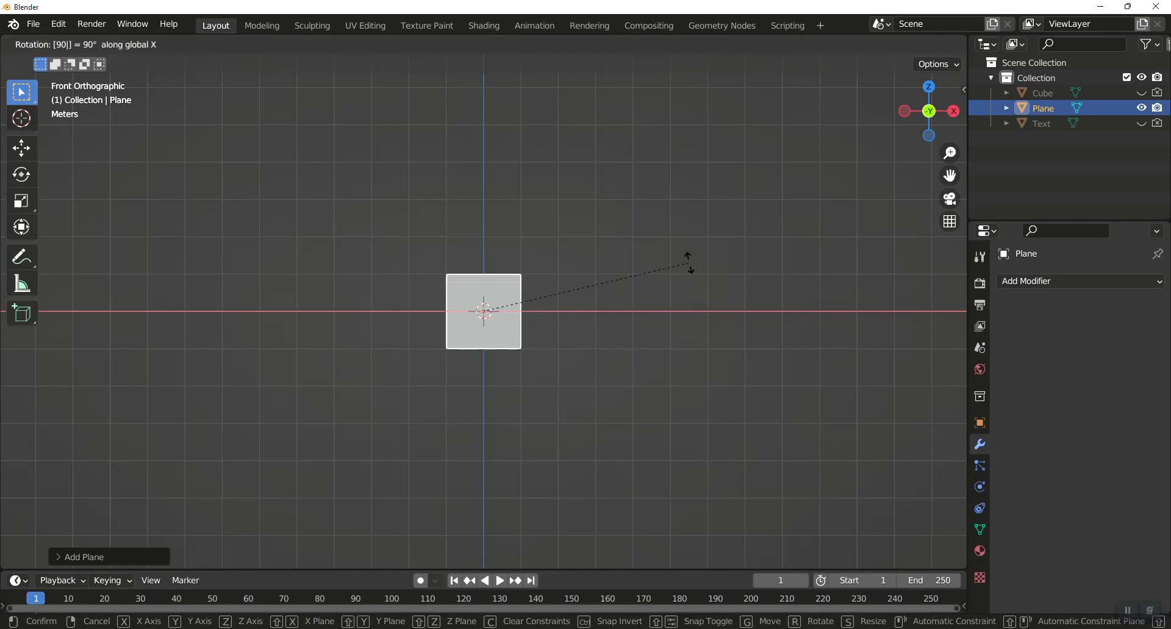
key("Return")
left_click(241, 44)
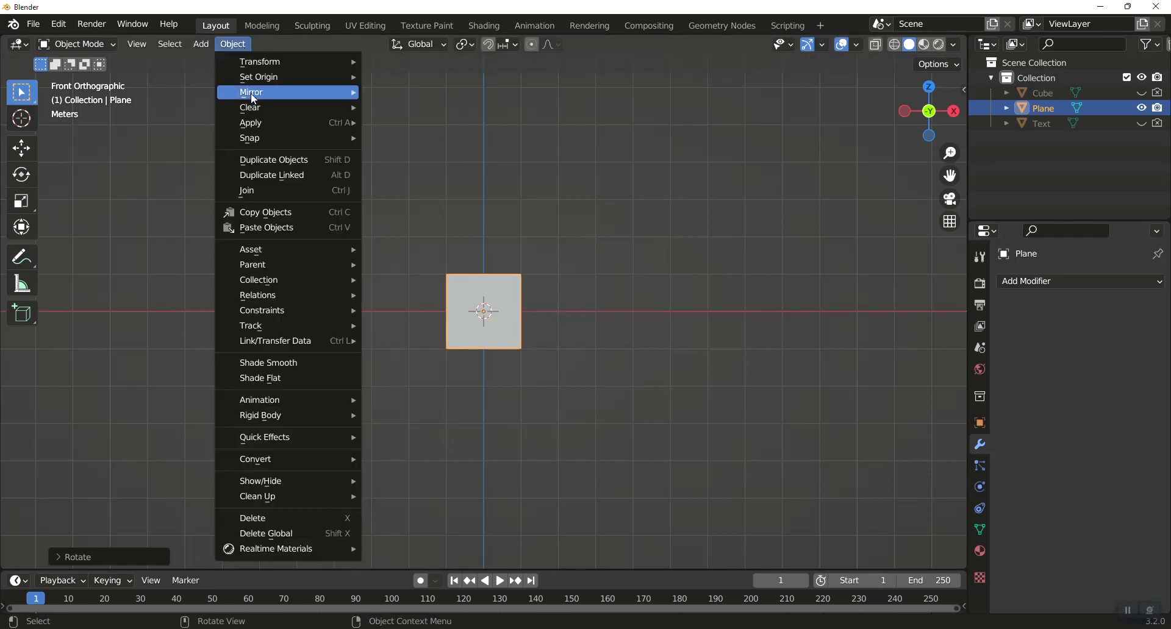
mouse_move(291, 121)
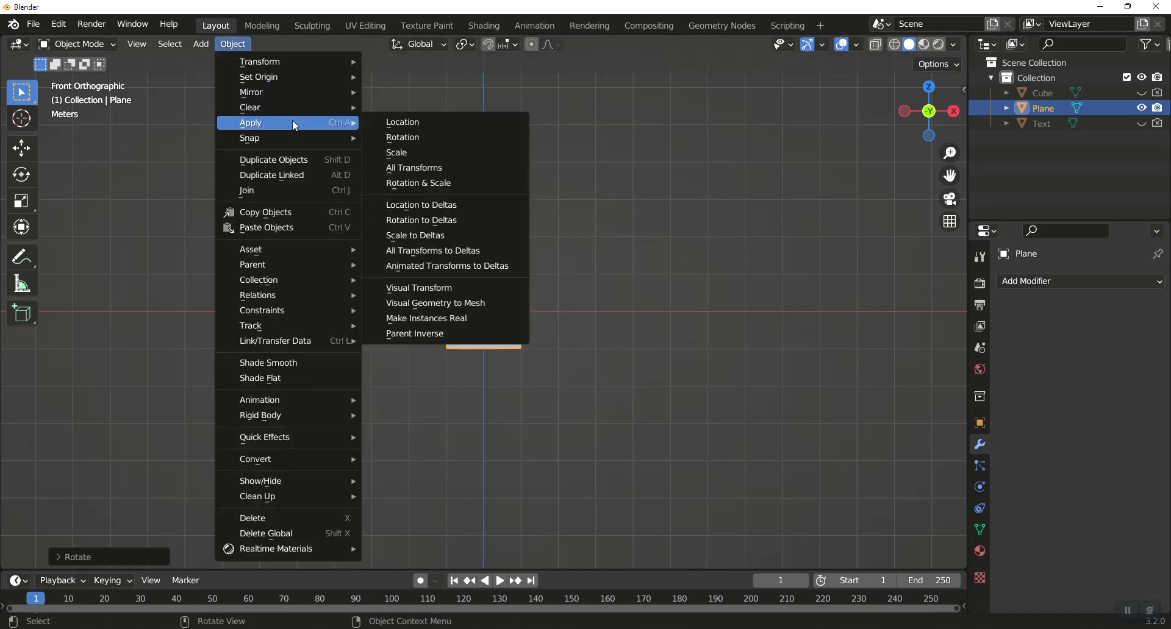
left_click(434, 168)
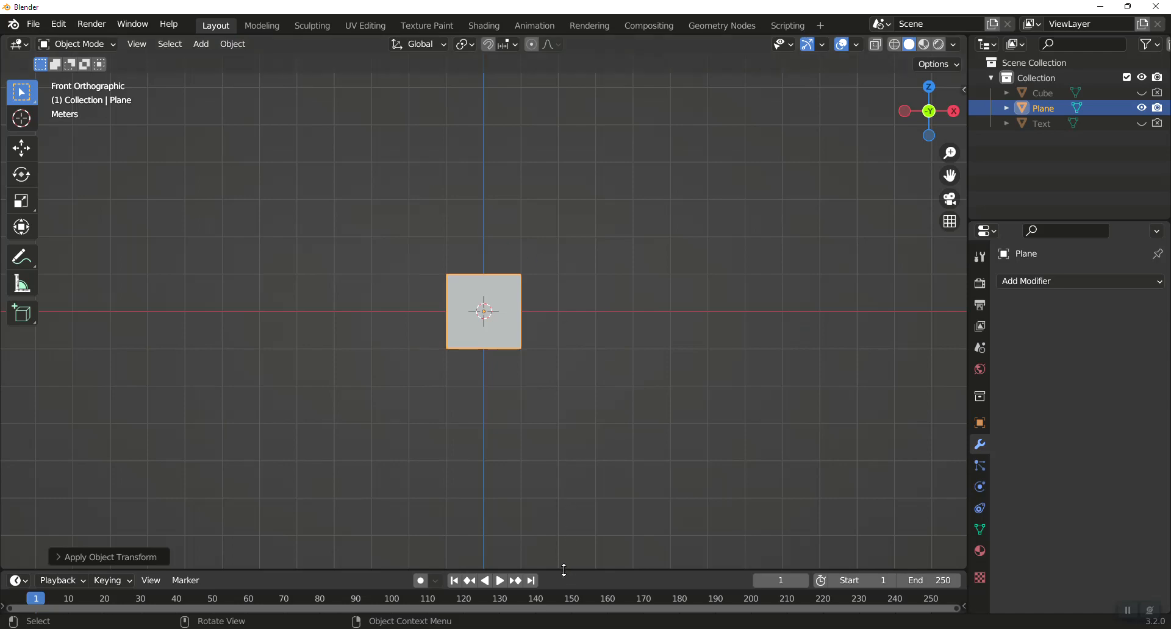
Enlarge the timeline area, switch it to the Geometry Node Editor and create a new node tree for the plane.
left_click_drag(564, 570, 567, 349)
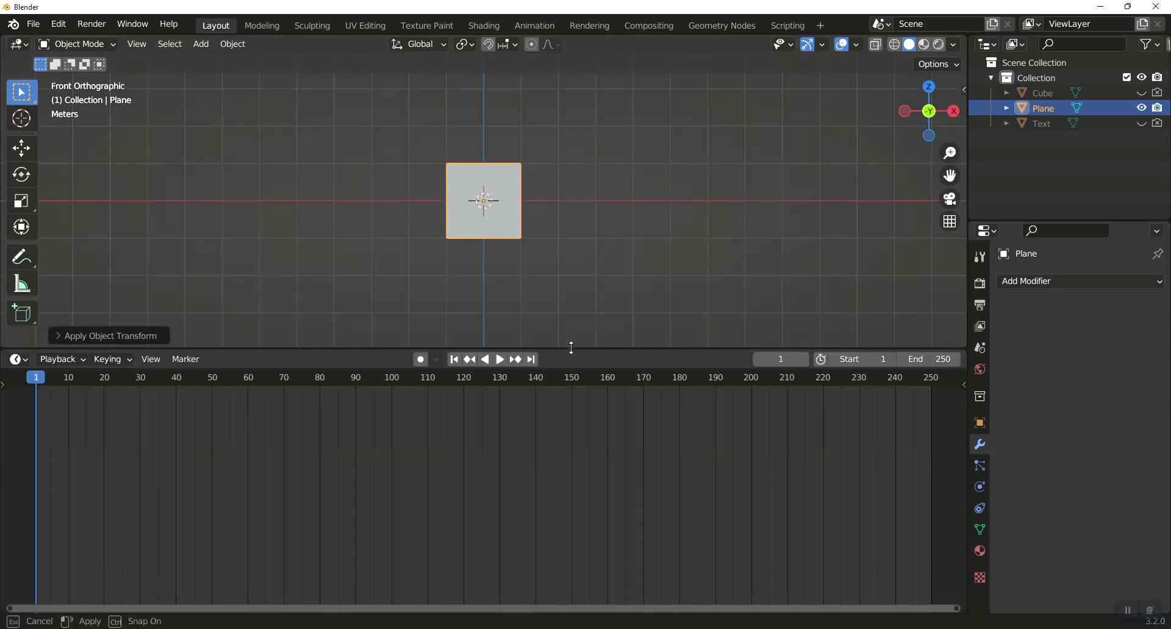
left_click(27, 356)
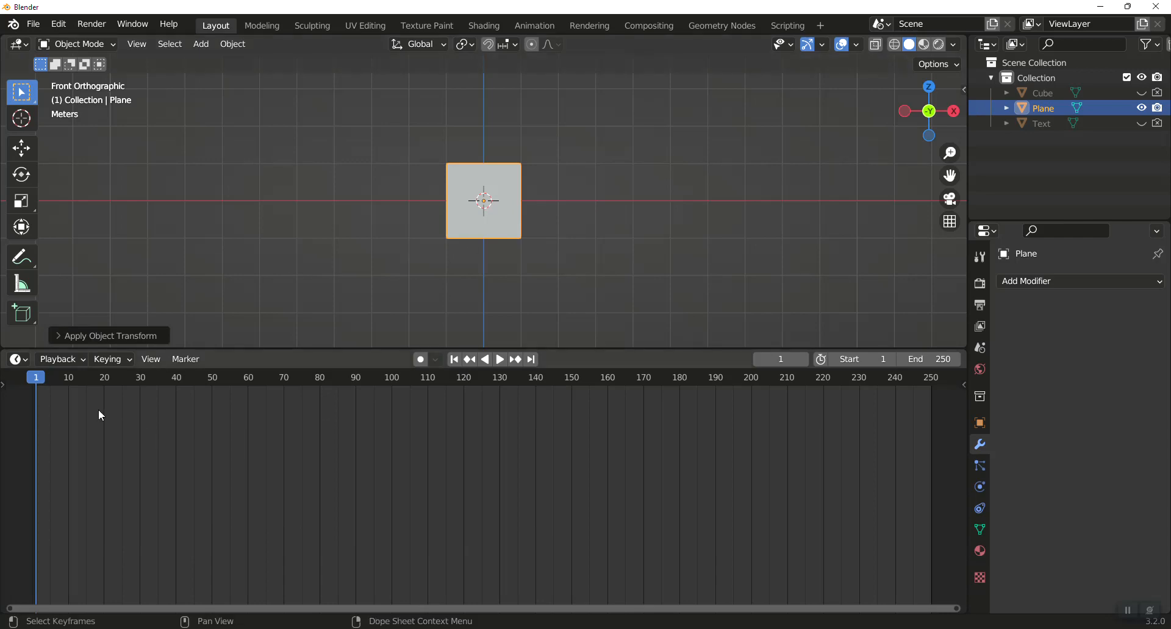
left_click(25, 363)
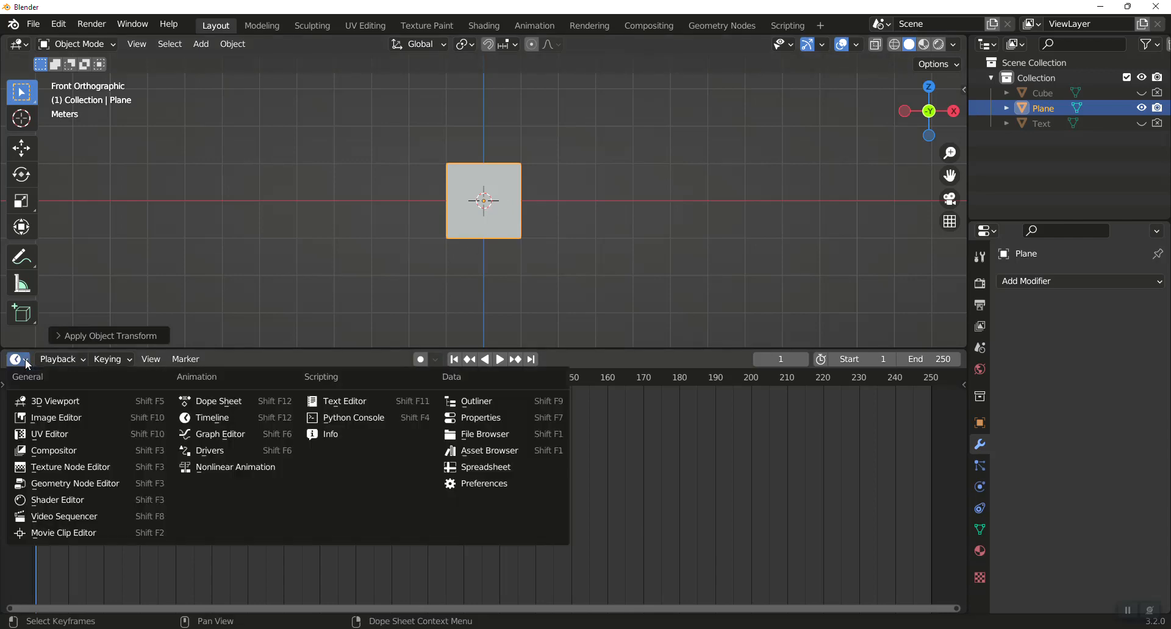
left_click(55, 478)
left_click(479, 359)
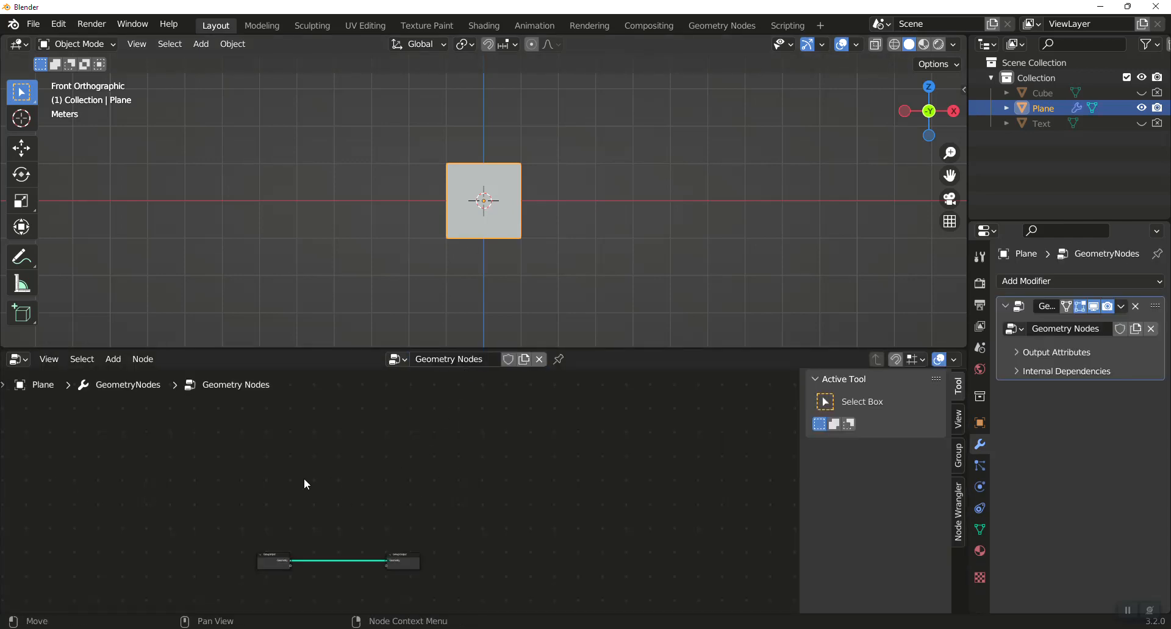
Frame the Group Input and Group Output nodes and cut the geometry link between them.
left_click_drag(232, 488, 508, 601)
key("Home")
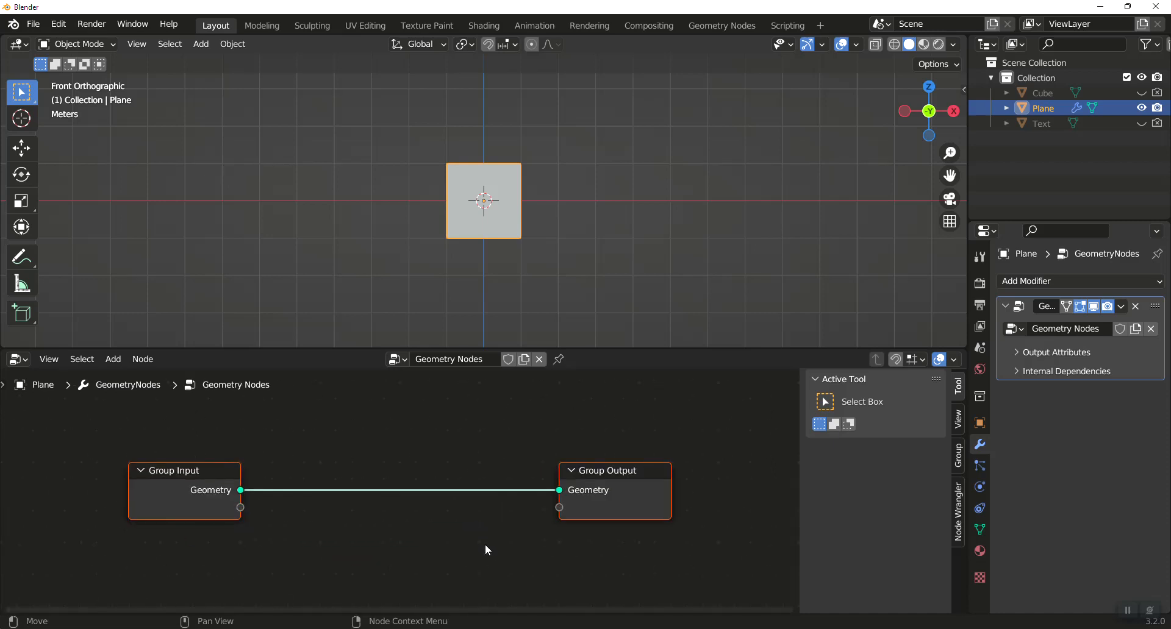
right_click_drag(483, 547, 481, 452, "ctrl")
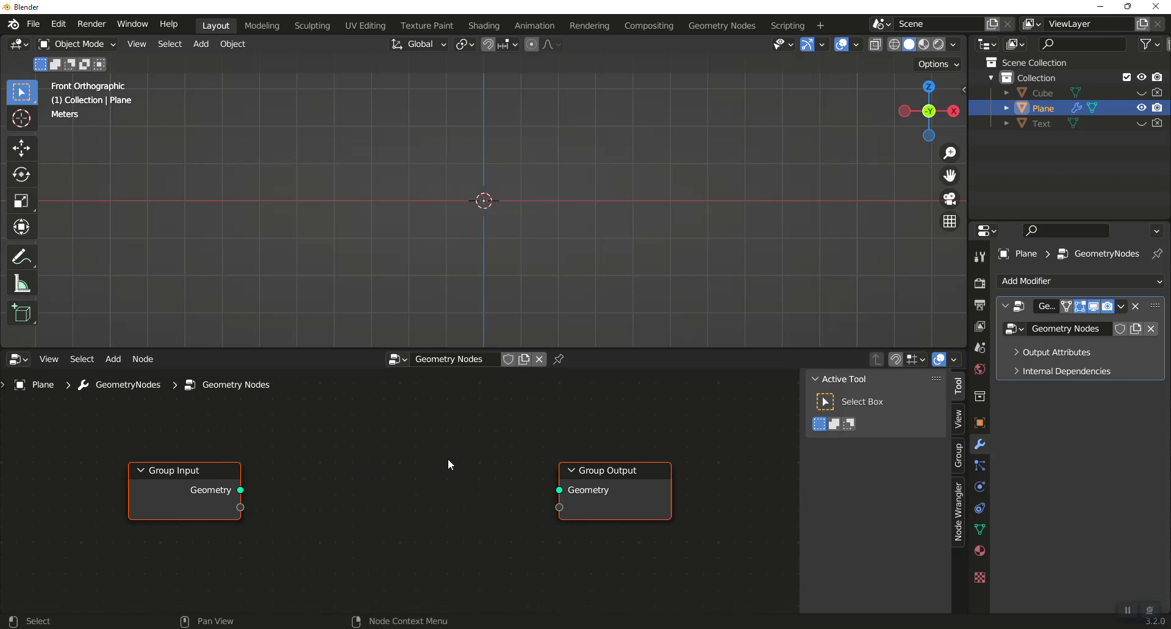
Bring the Text and Cube objects into the plane's node tree as Object Info nodes, with Text arranged above Cube.
left_click(1045, 97)
left_click(1040, 124)
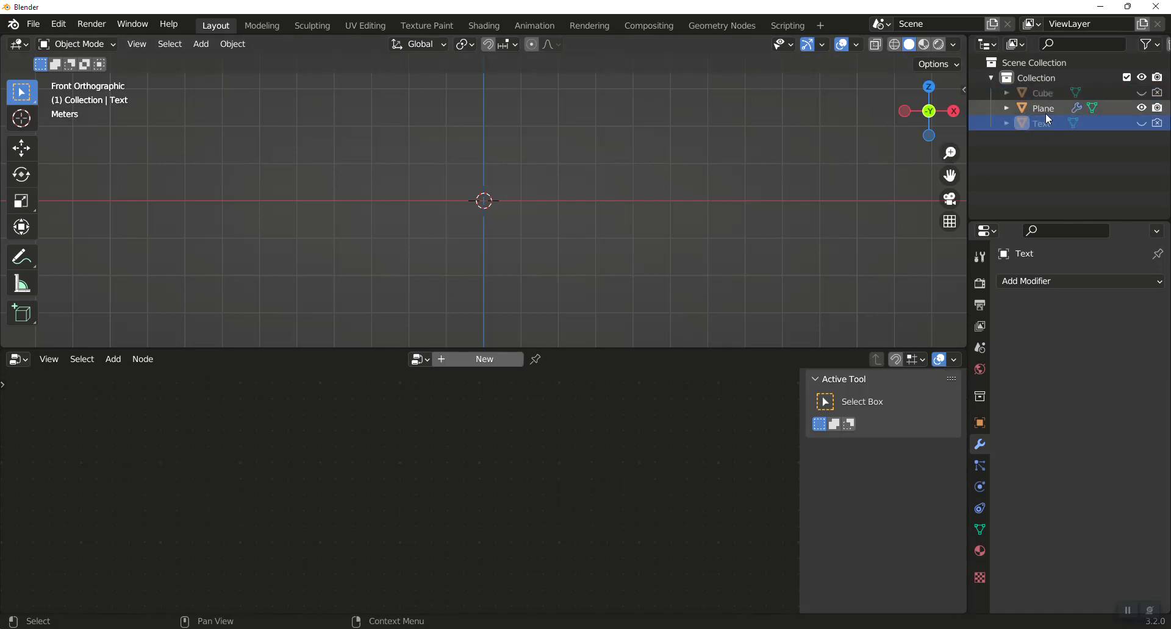
left_click(1046, 112)
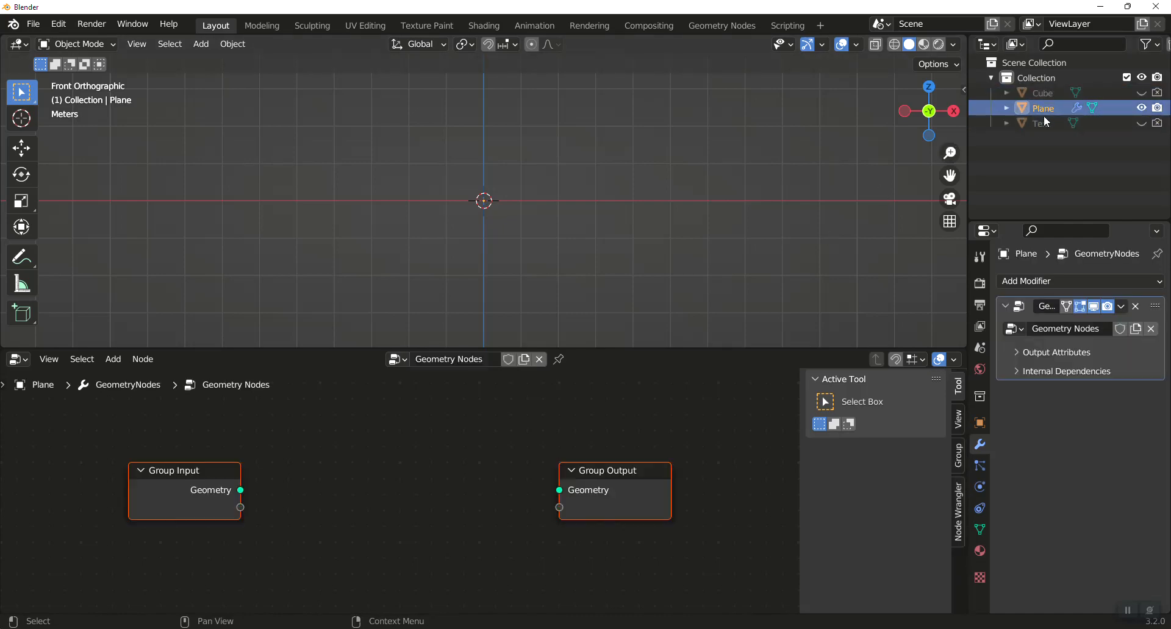
left_click_drag(1044, 122, 372, 402)
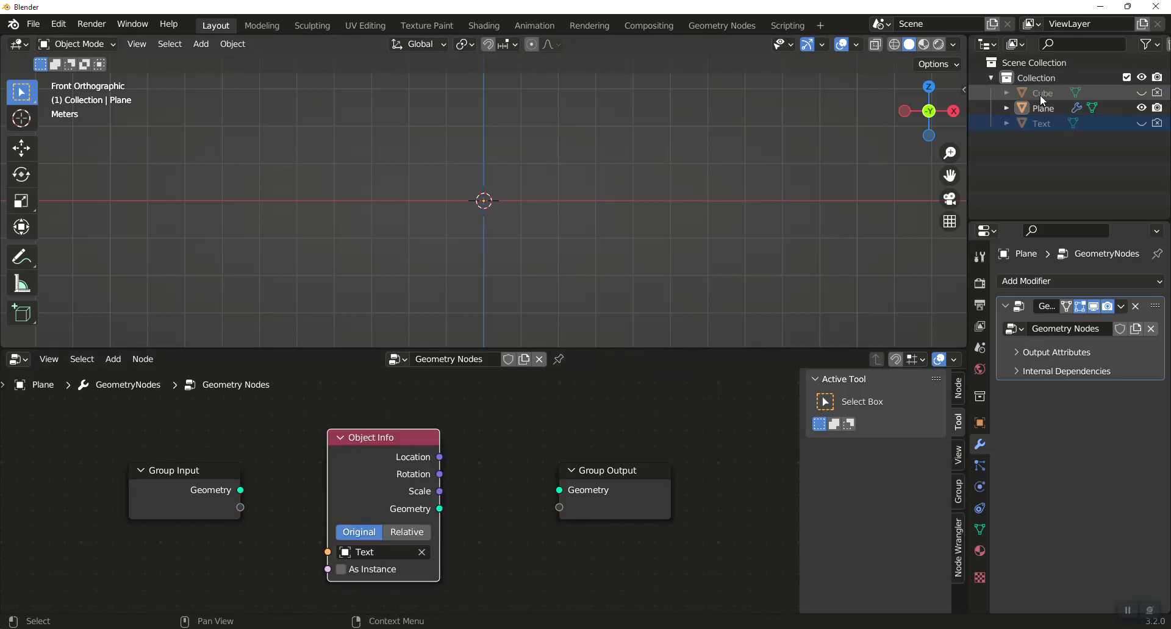
left_click_drag(1040, 94, 376, 601)
scroll(453, 511, "down", 2)
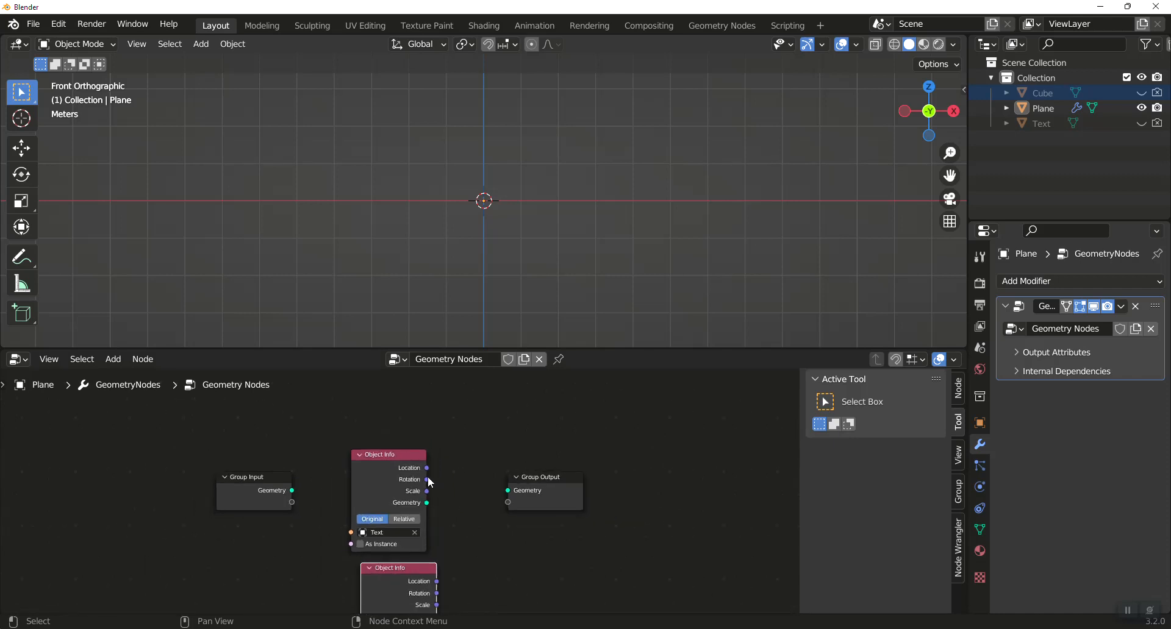
left_click_drag(386, 456, 365, 404)
left_click_drag(368, 561, 336, 510)
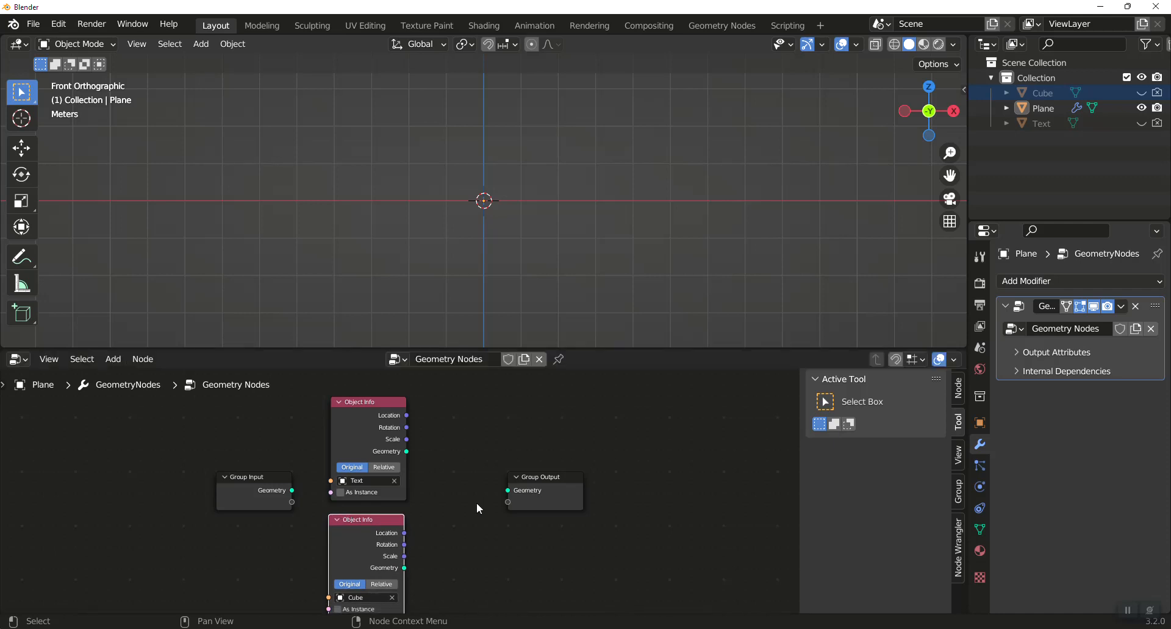
Move the Group Output node further away and place an Instance on Points node between it and the Object Info nodes.
left_click_drag(531, 483, 678, 483)
key("shift+a")
mouse_move(609, 481)
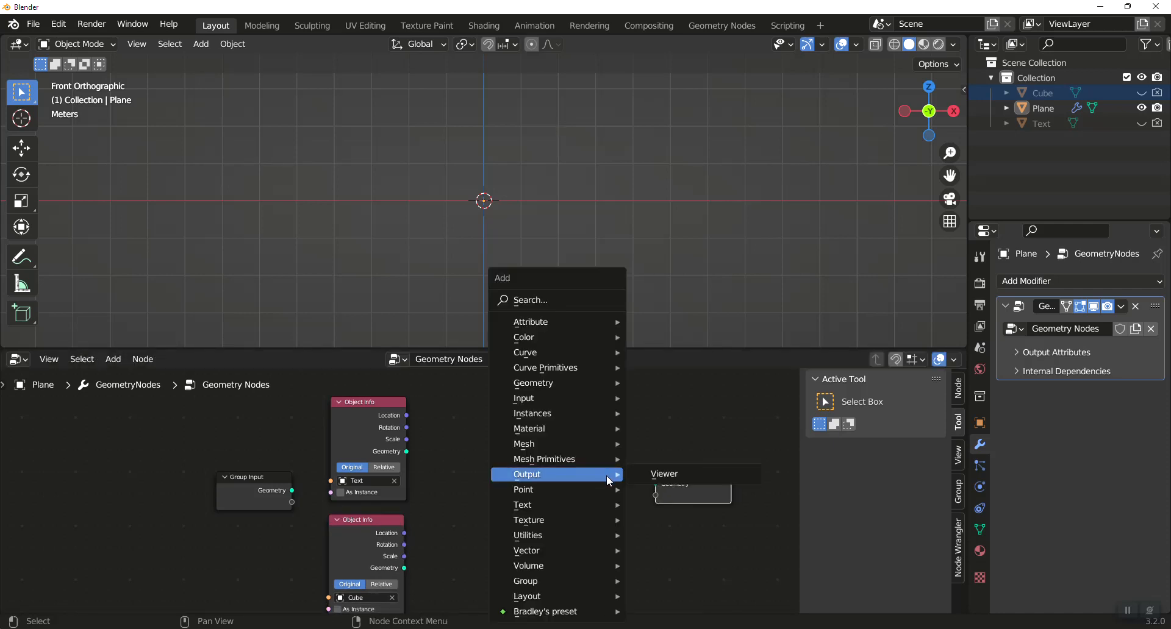
left_click(580, 306)
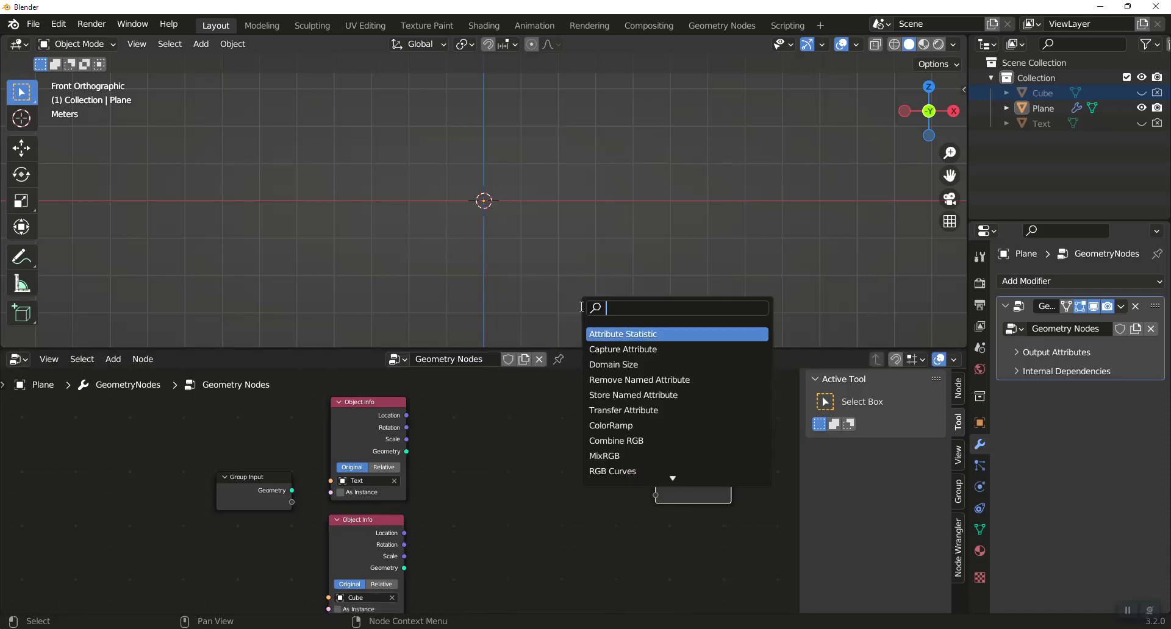
type("instan")
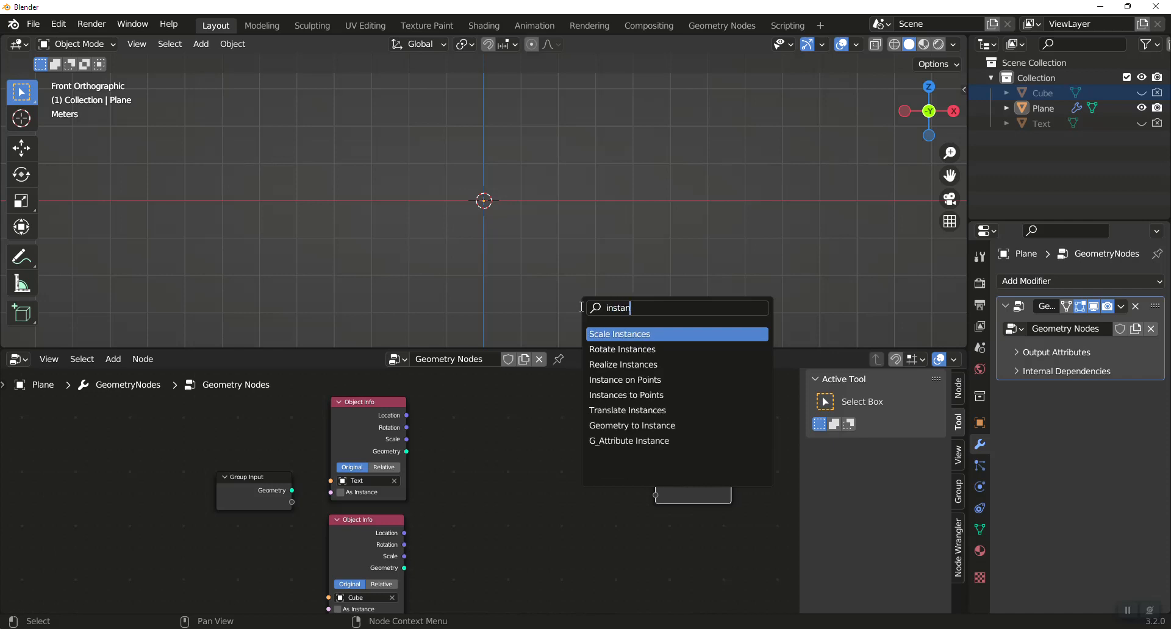
left_click(612, 380)
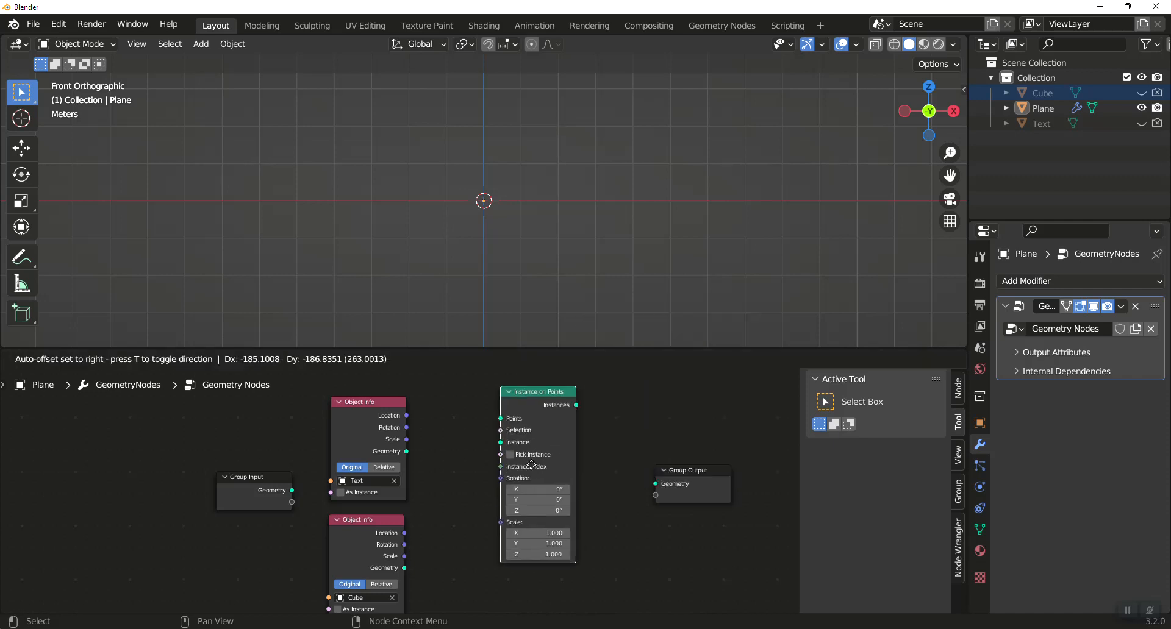
left_click(516, 475)
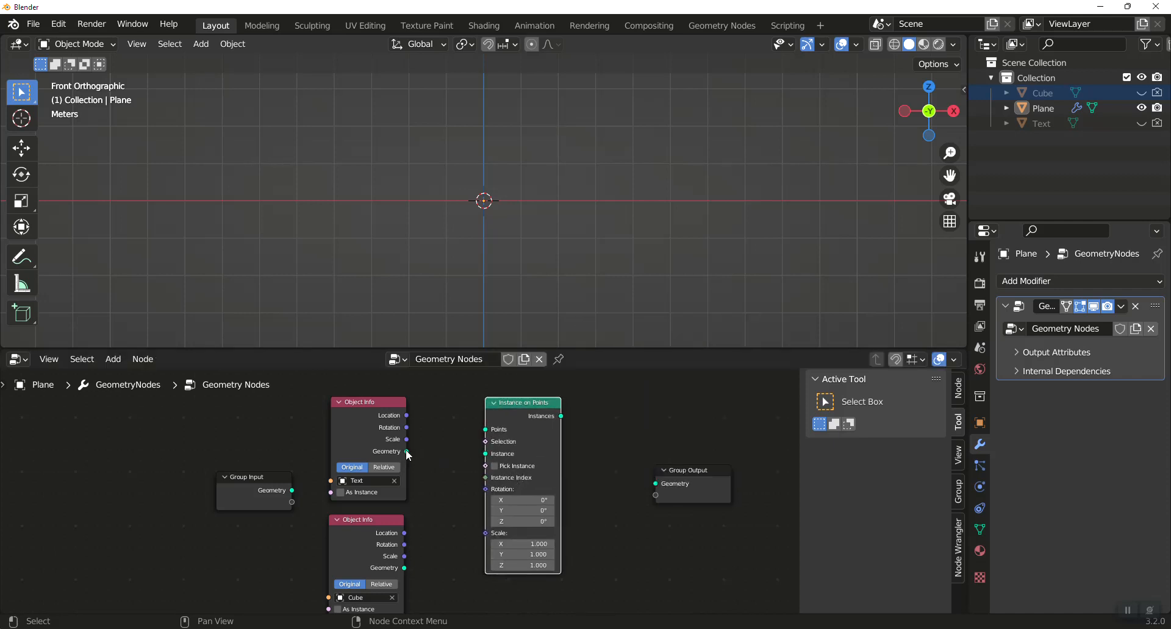
Link the Text geometry to Points and the Cube geometry to Instance on the Instance on Points node.
left_click_drag(405, 451, 490, 447)
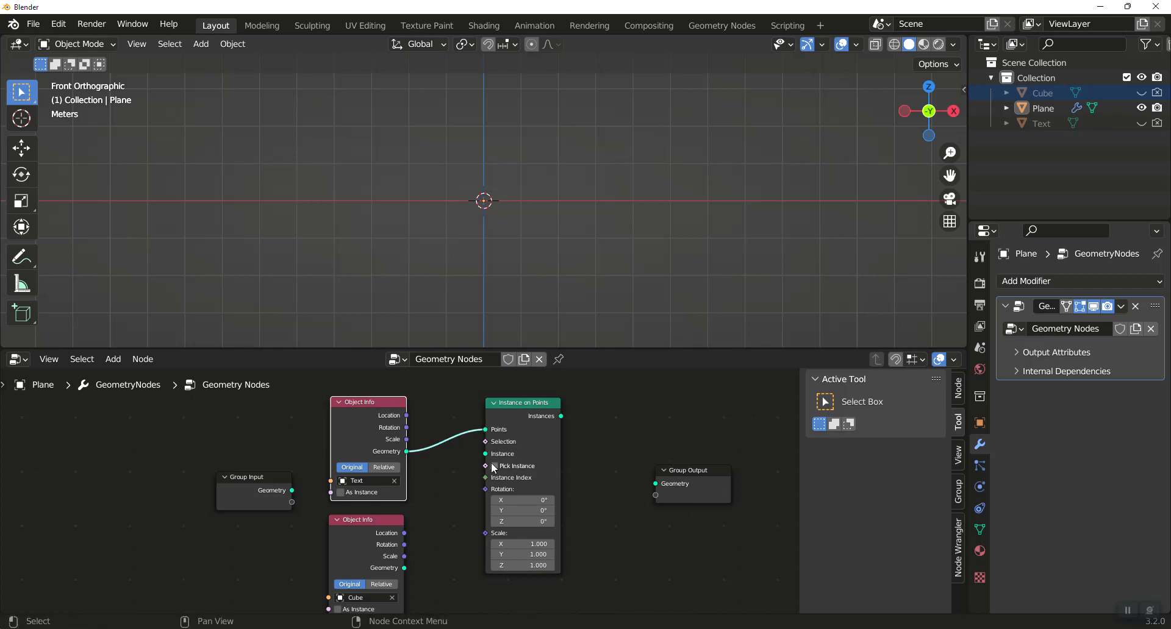
left_click_drag(404, 568, 499, 463)
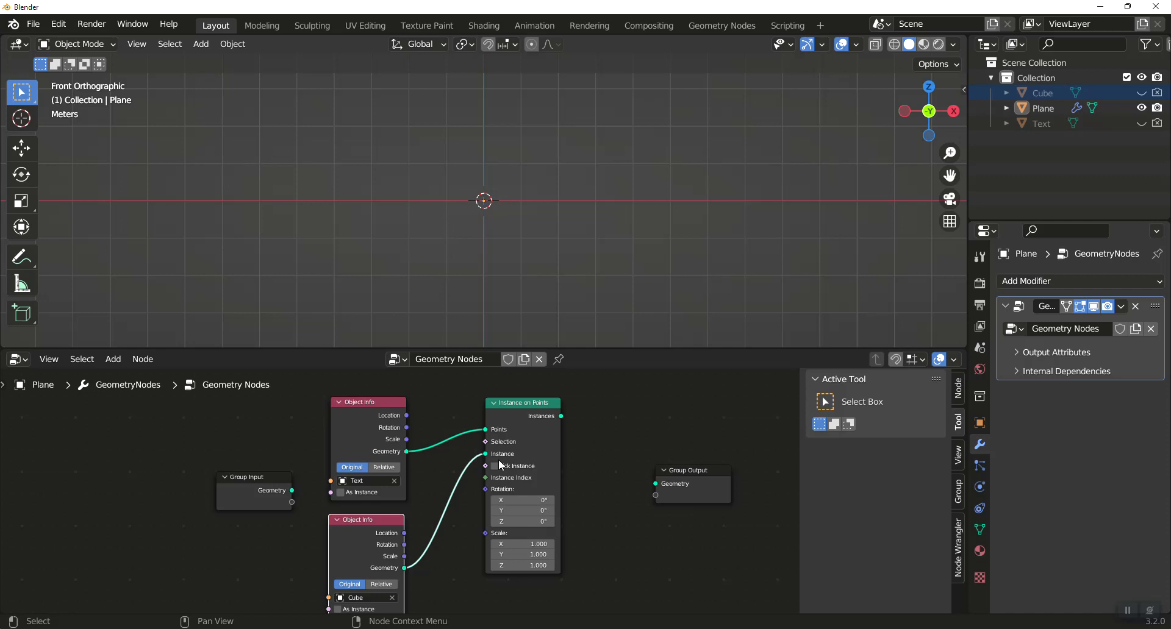
left_click_drag(541, 404, 542, 430)
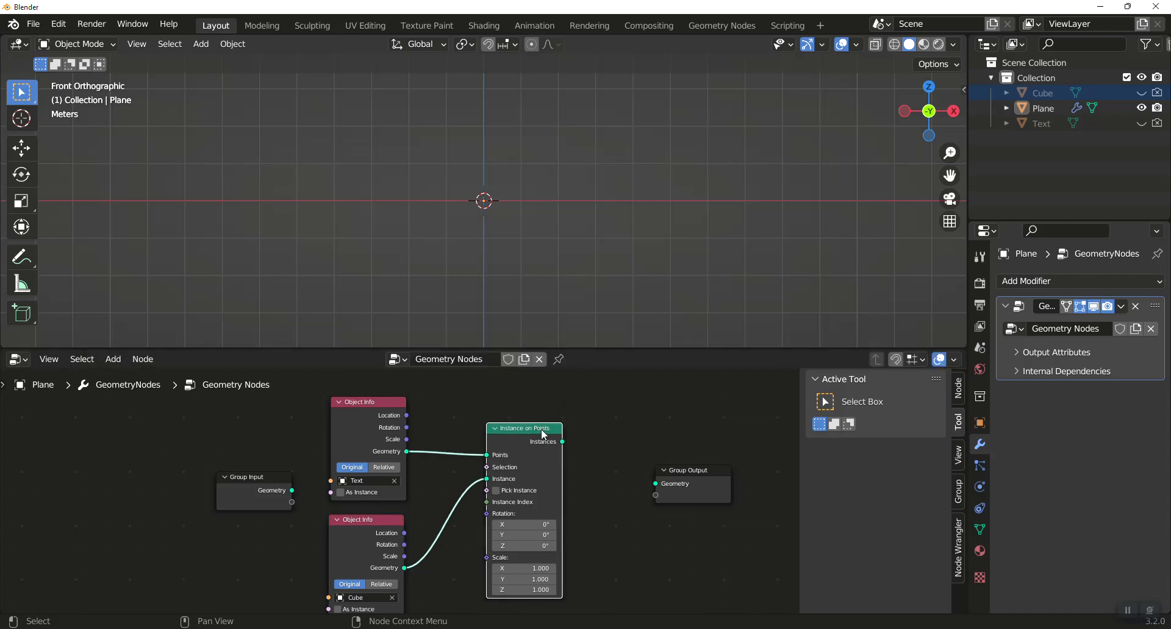
Select the plane and link the Instances output to the Group Output's Geometry input.
left_click(1042, 109)
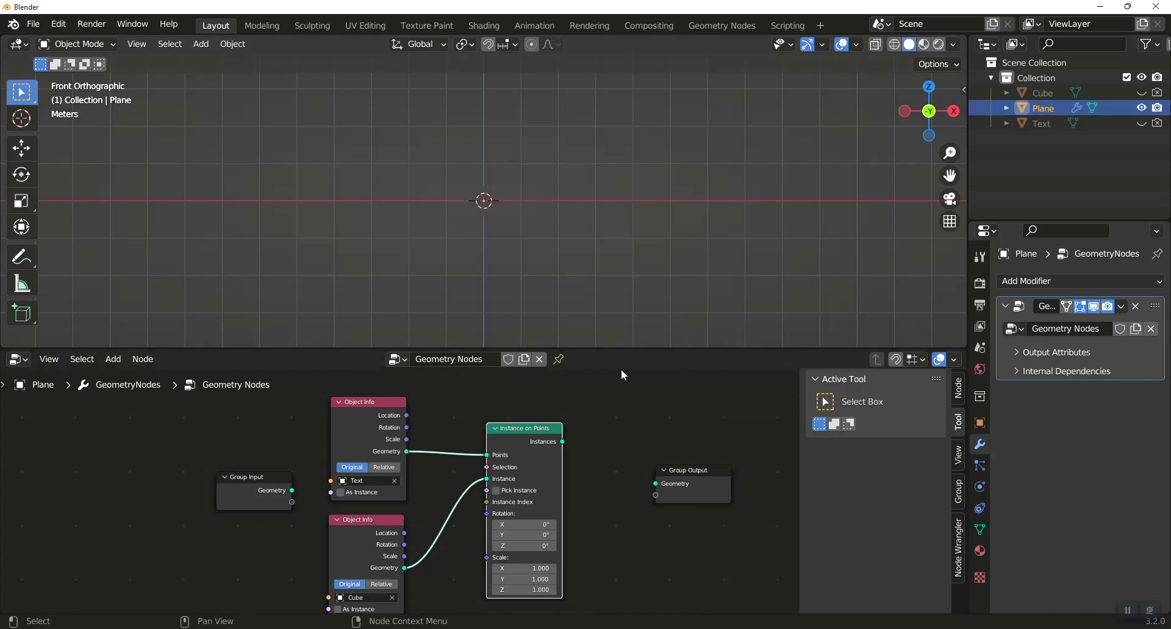
scroll(641, 258, "up", 2)
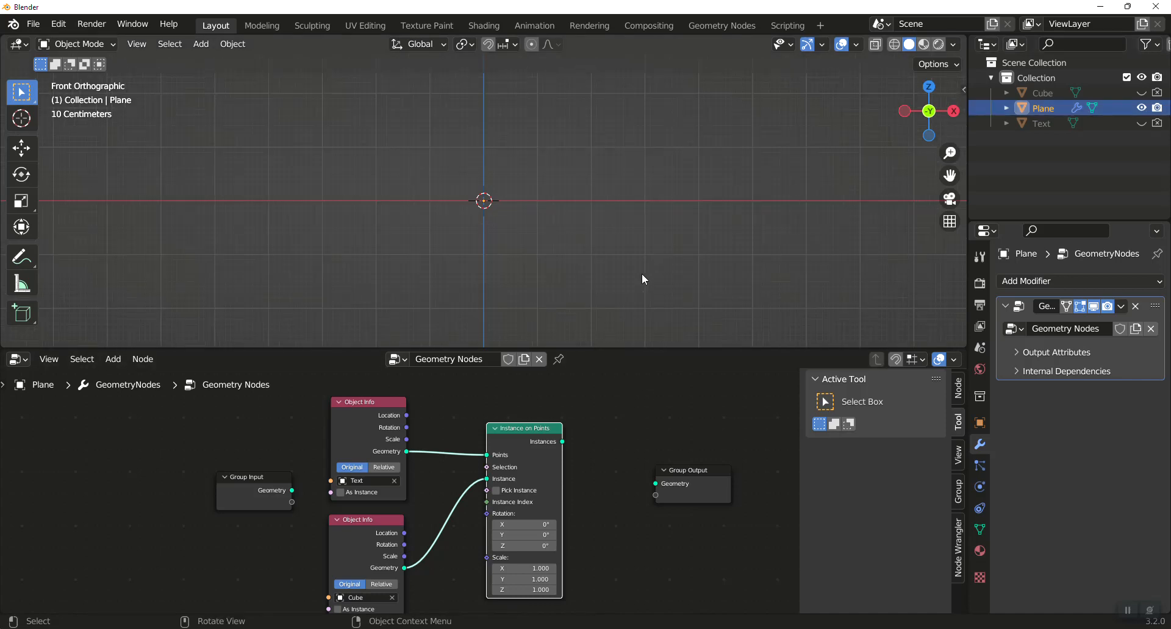
mouse_move(563, 443)
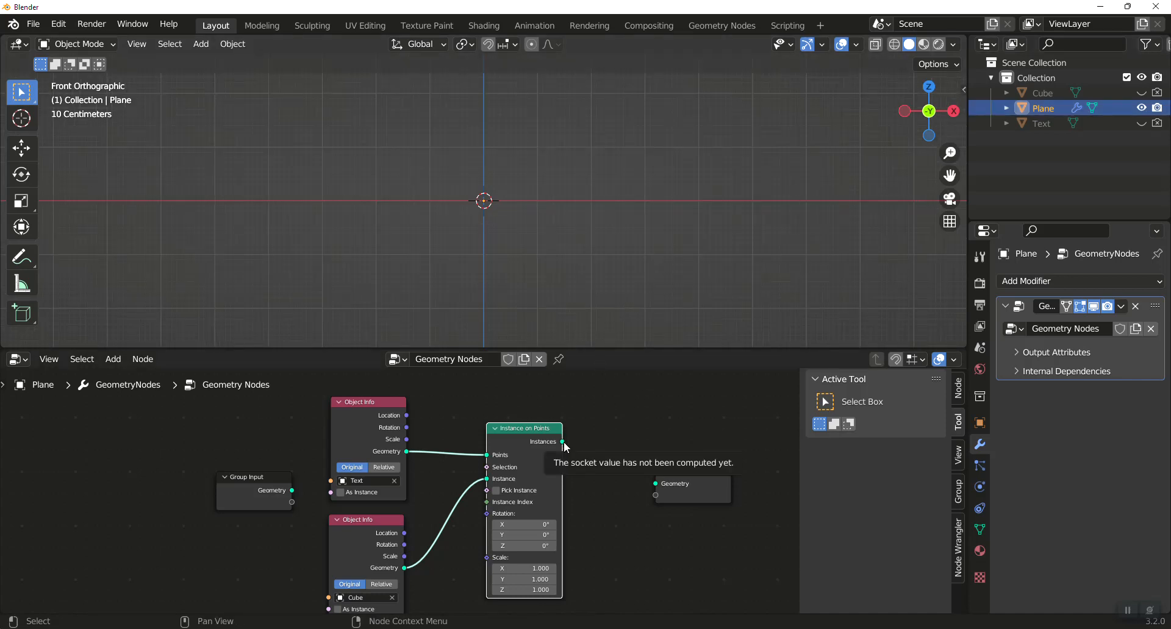
left_click_drag(562, 442, 655, 483)
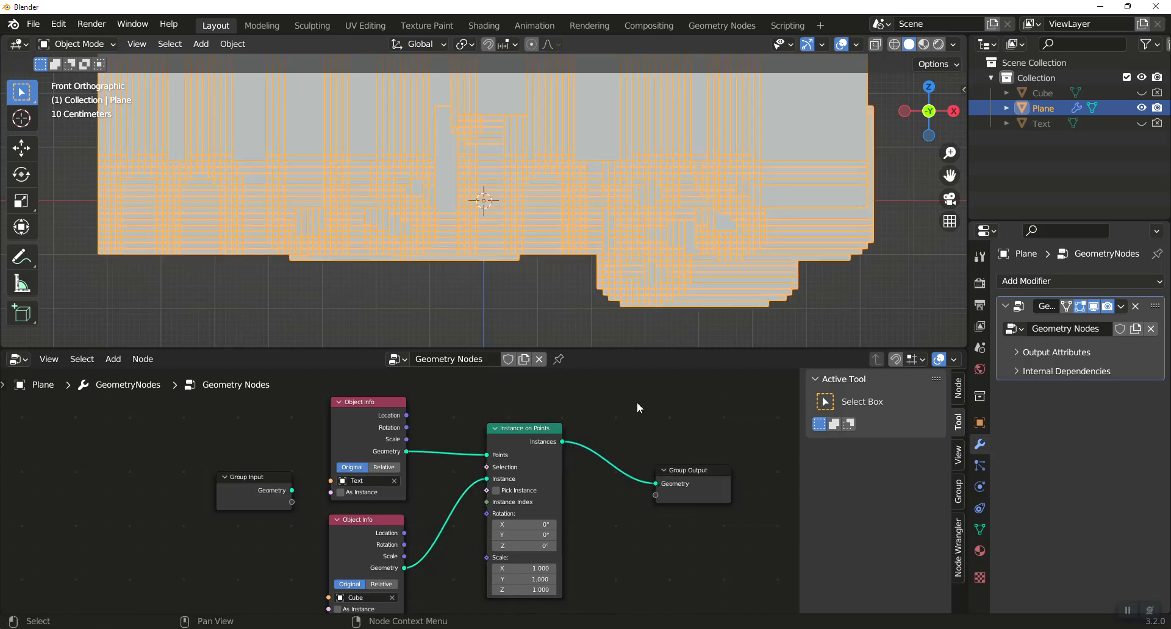
Set the Instance on Points scale to 0.1 on X, Y and Z and inspect the cube text.
scroll(590, 194, "down", 3)
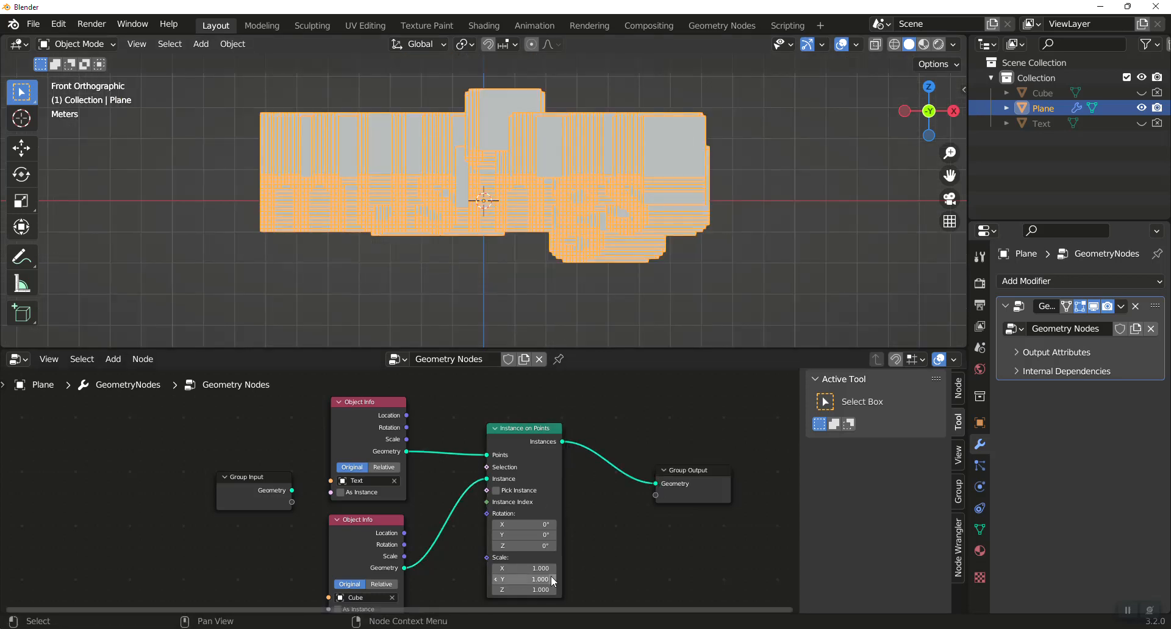
left_click_drag(543, 573, 543, 590)
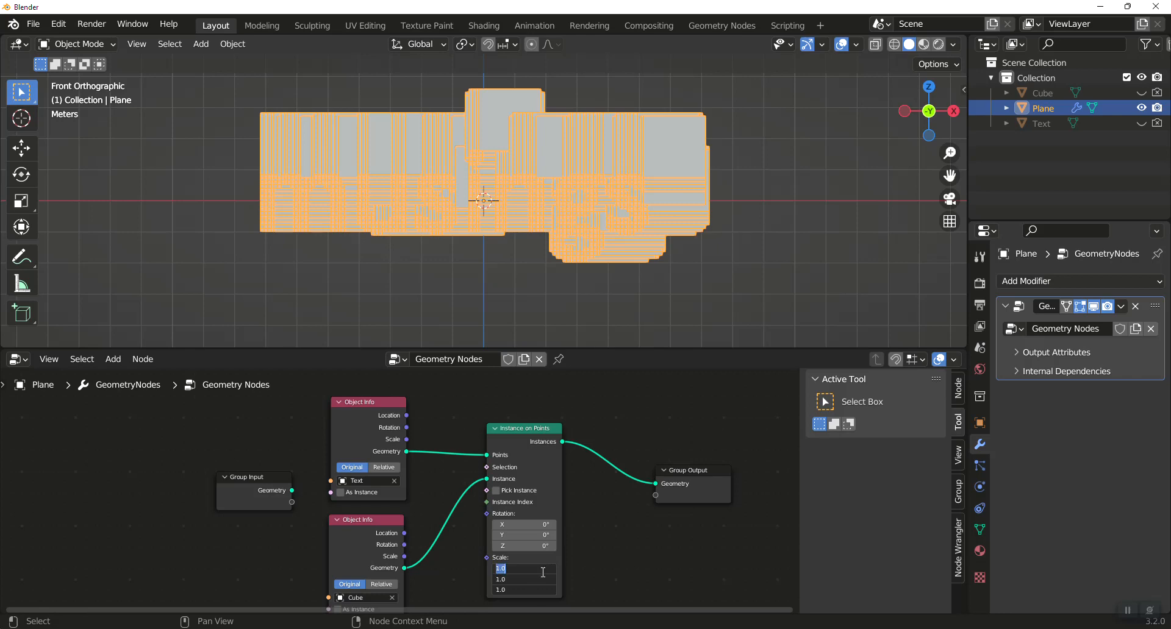
type("0.1")
key("Return")
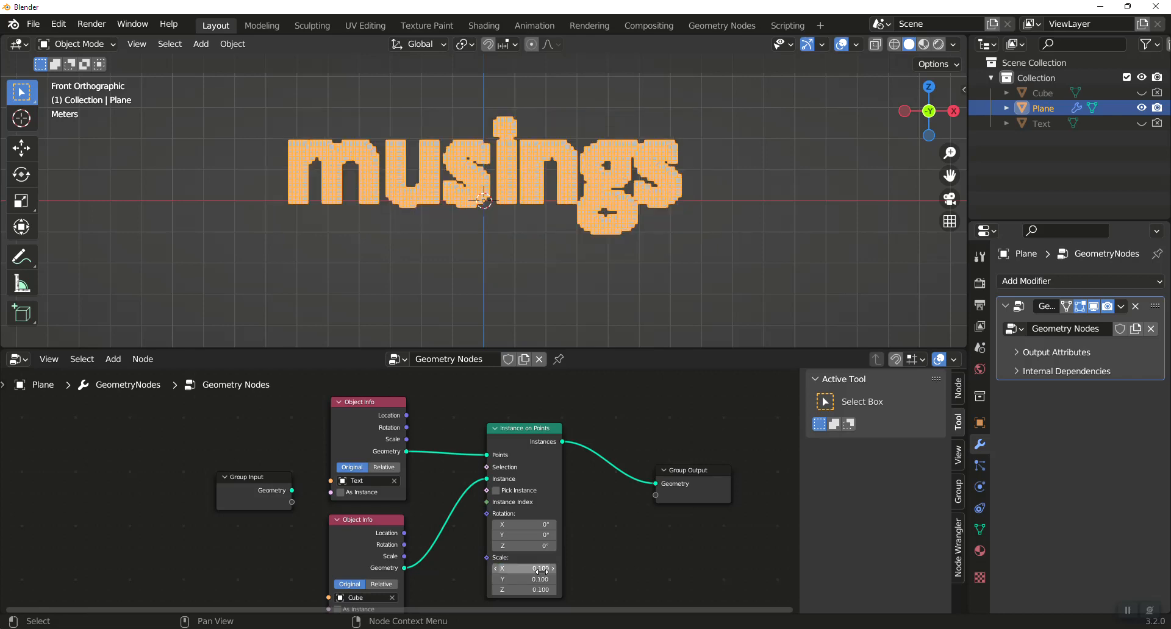
left_click(614, 268)
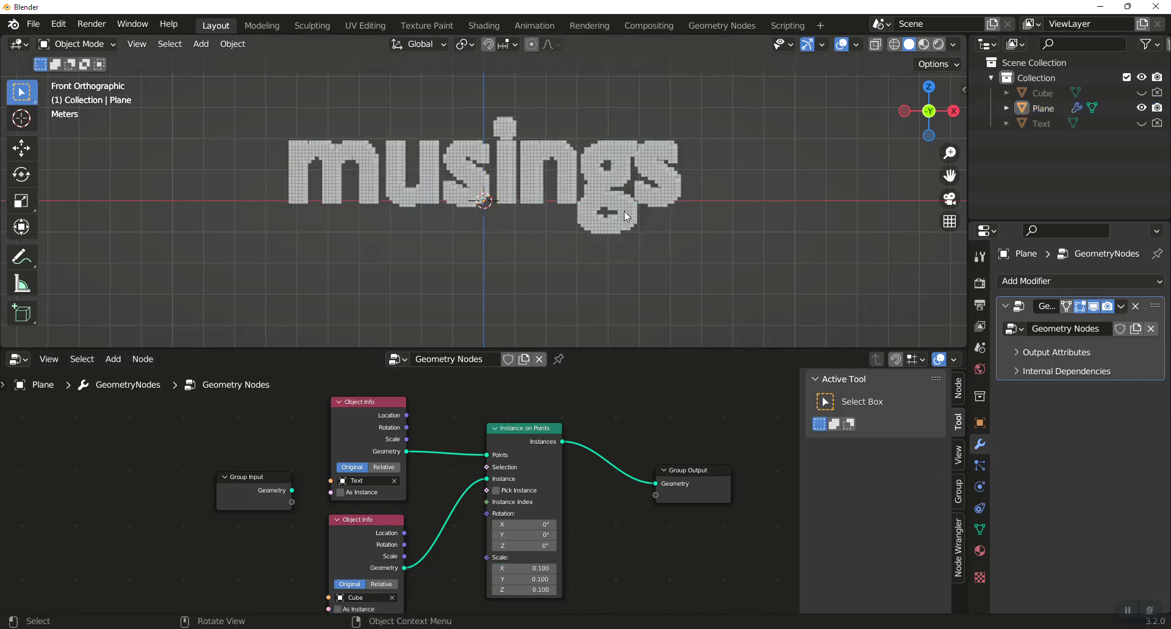
left_click(597, 185)
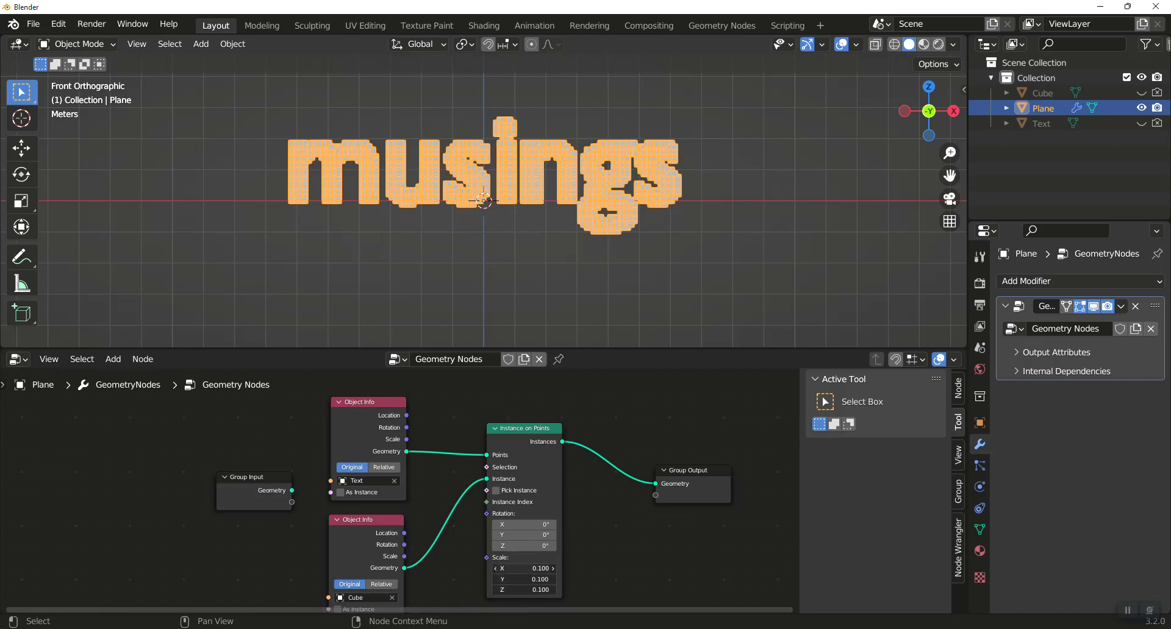
Reduce the instance scale to 0.075 on all three axes and inspect the spacing of the cubes.
left_click_drag(521, 570, 521, 590)
type(".075")
key("Return")
left_click(555, 277)
scroll(587, 195, "up", 4)
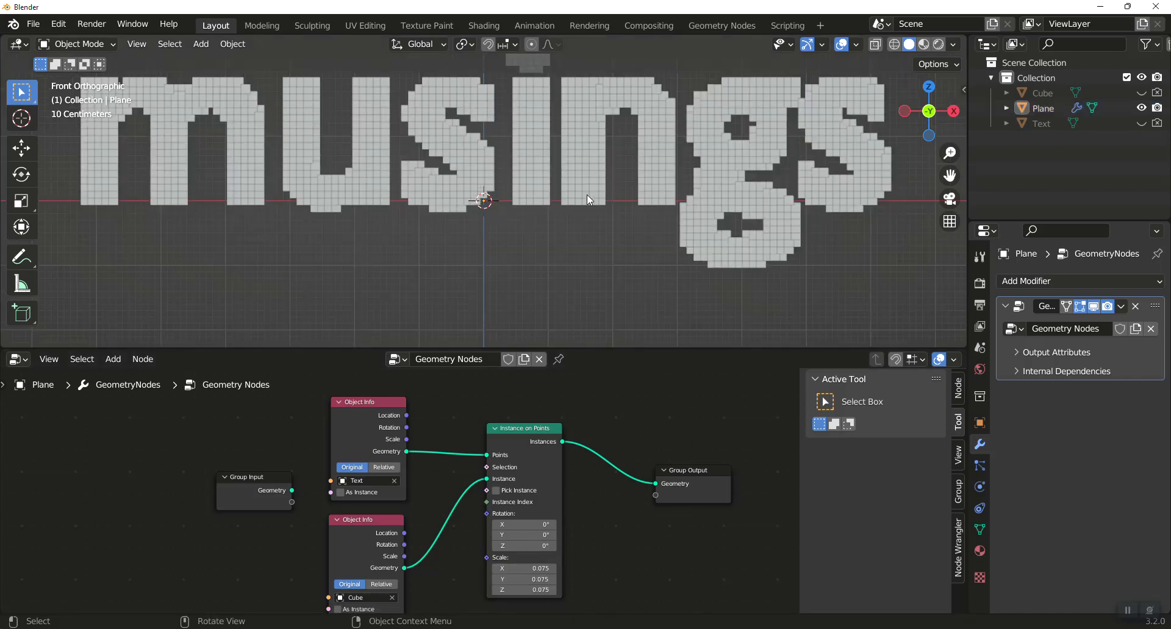
Set the instance scale to 0.05 on X, Y and Z.
left_click_drag(539, 569, 539, 590)
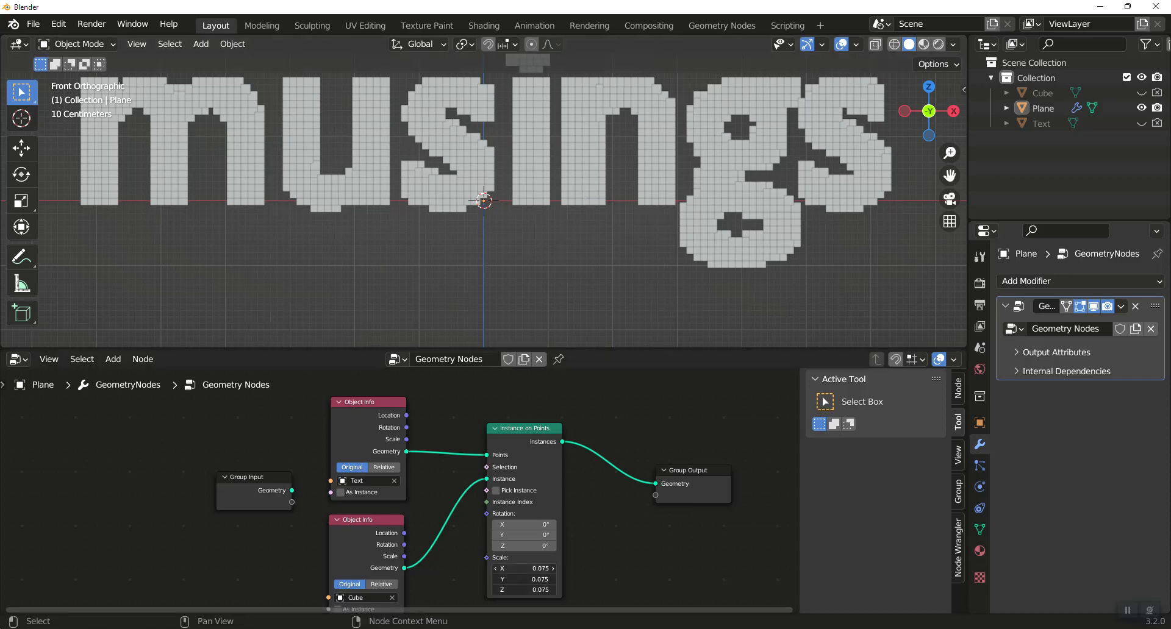
type(".05")
key("Return")
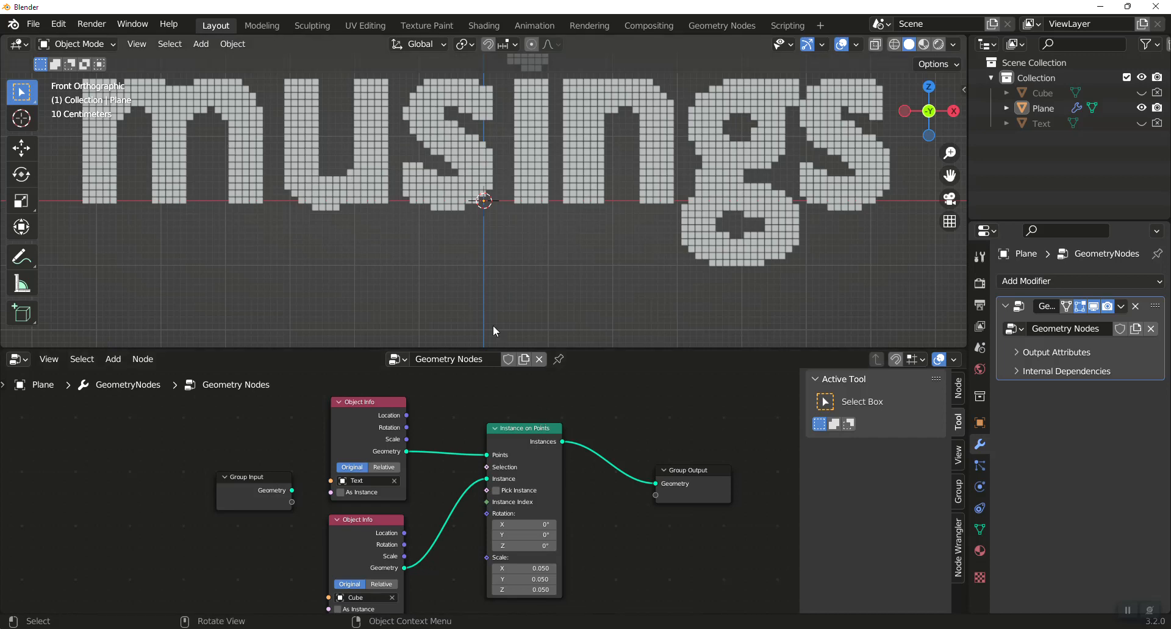
Switch the viewport to Material Preview shading and nudge the cube's Object Info node slightly.
scroll(605, 284, "down", 2)
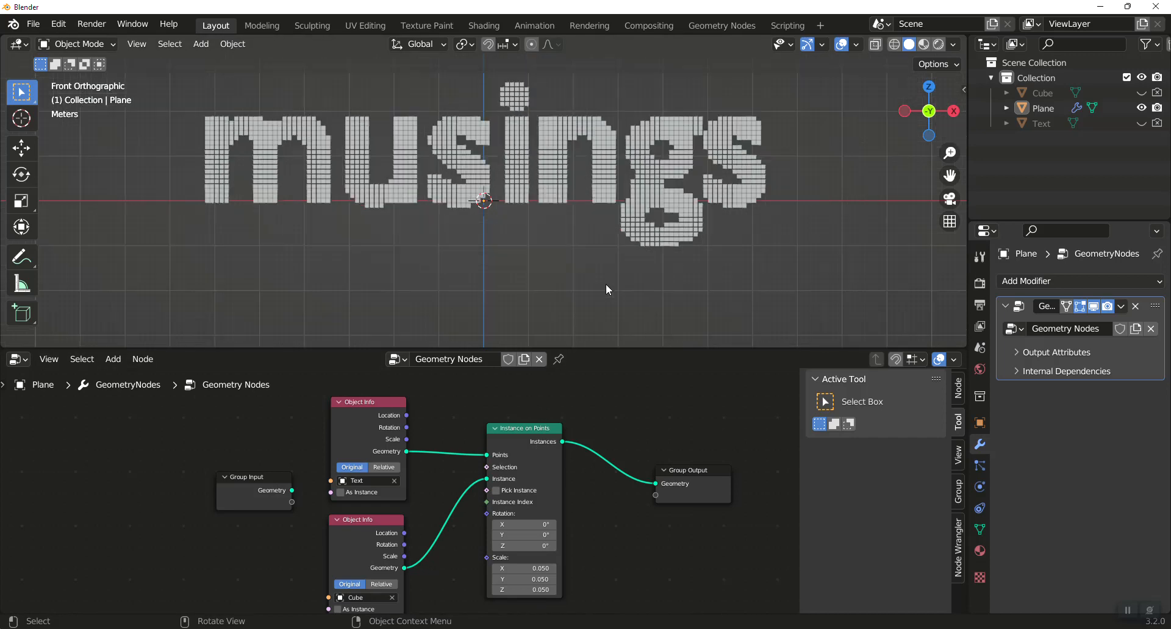
left_click(925, 45)
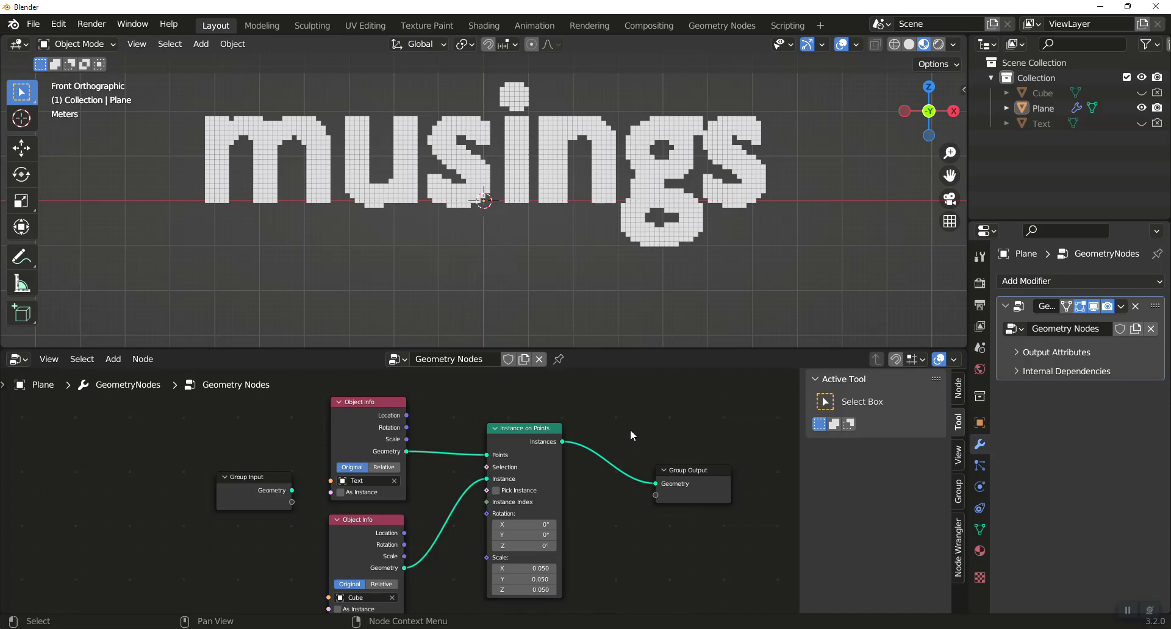
middle_click_drag(631, 430, 602, 382)
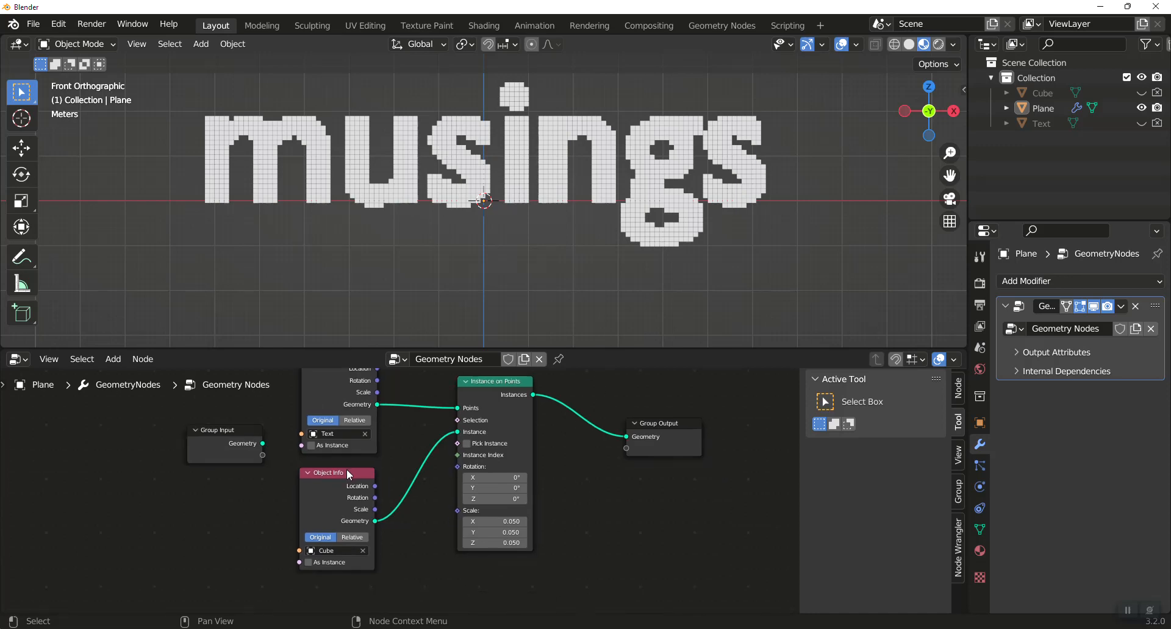
left_click_drag(349, 475, 348, 469)
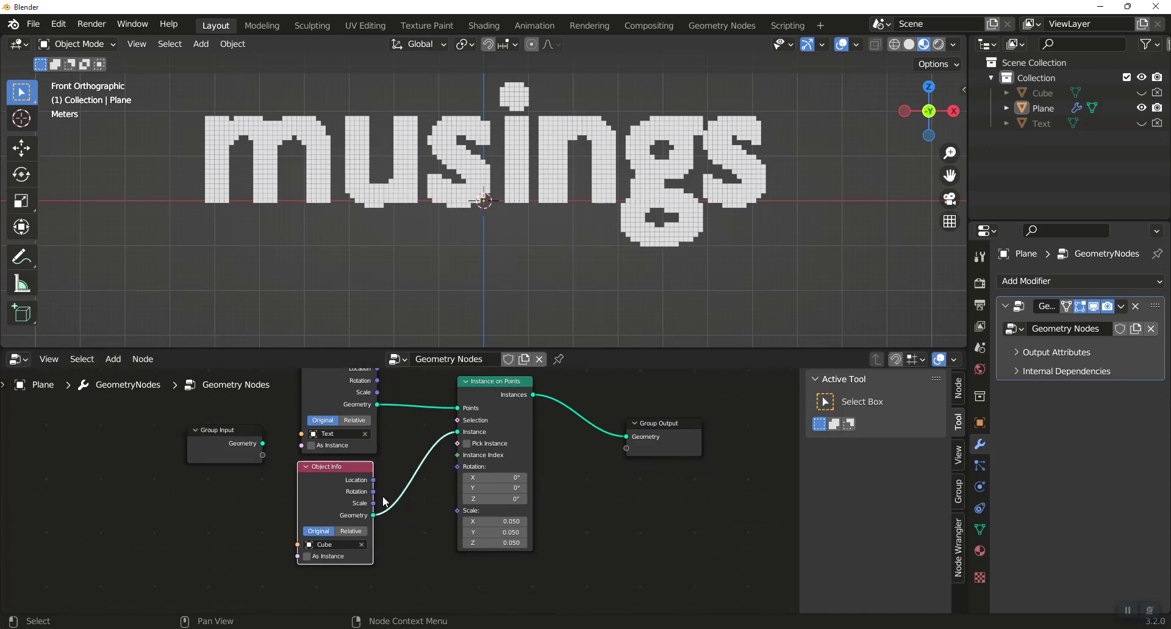
Add a Map Range node and place it below the cube's Object Info node.
key("shift+a")
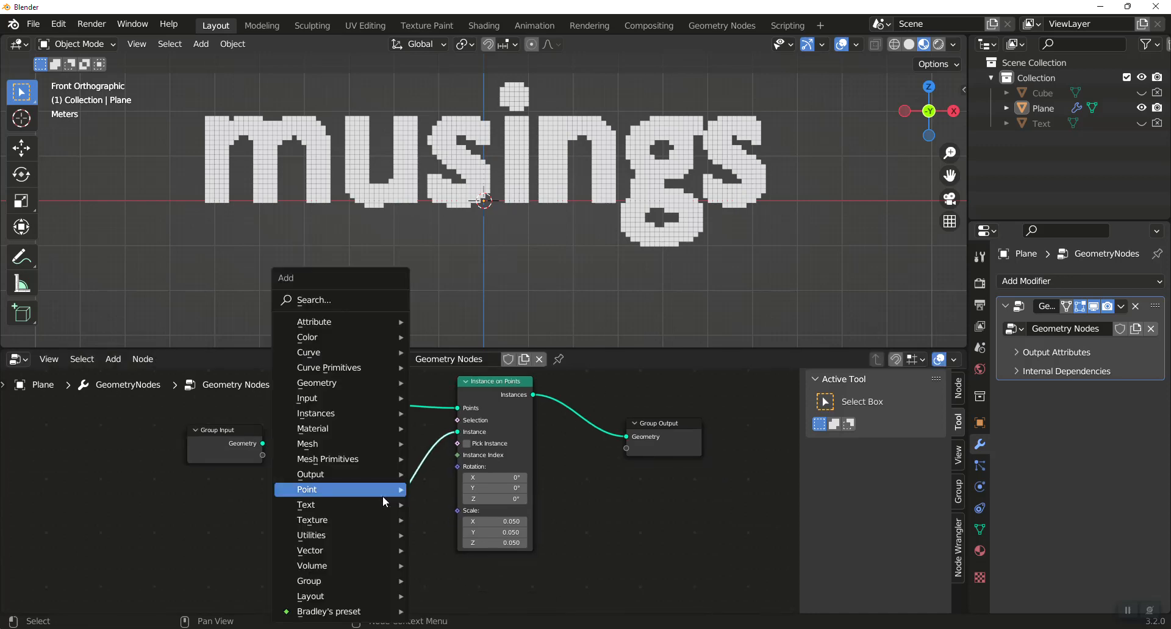
left_click(362, 300)
type("map")
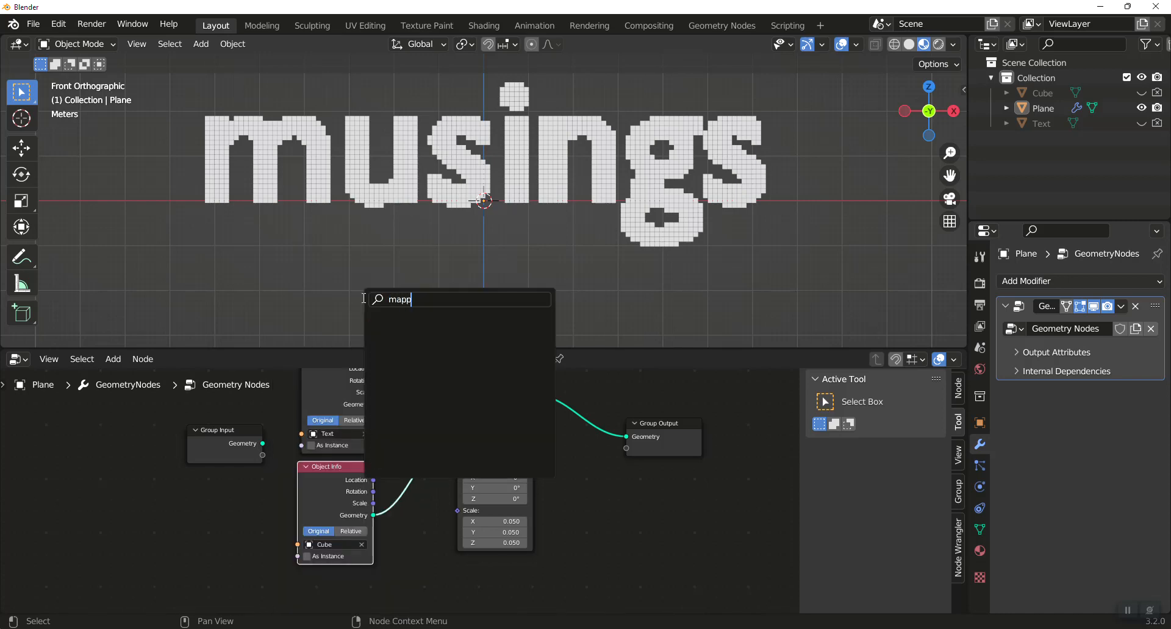
left_click(430, 326)
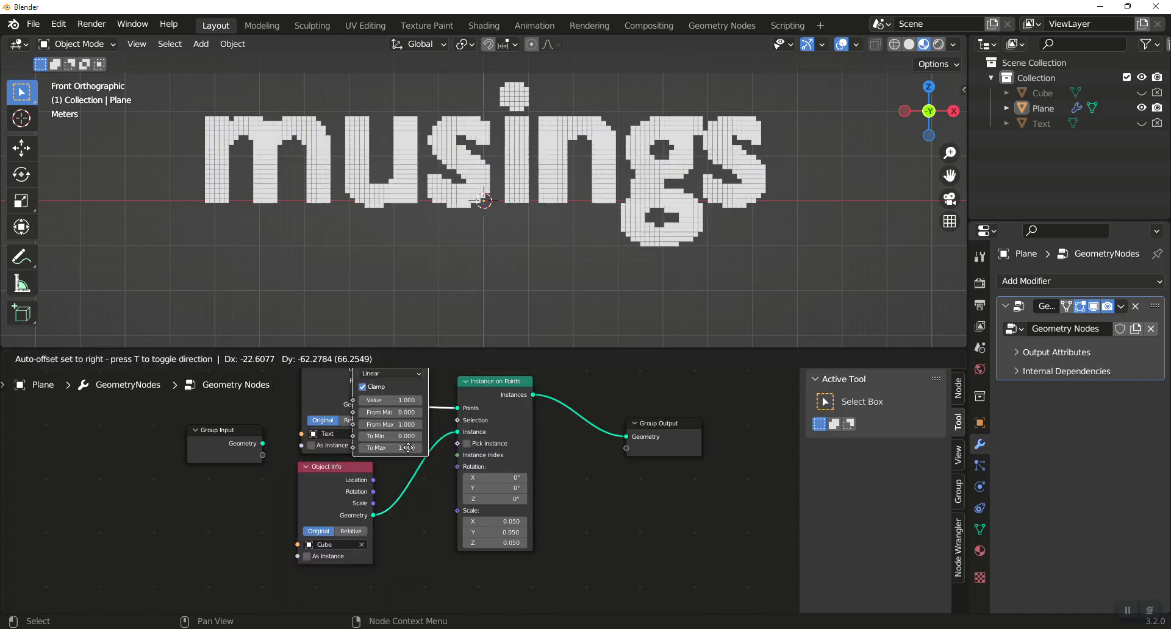
left_click(274, 549)
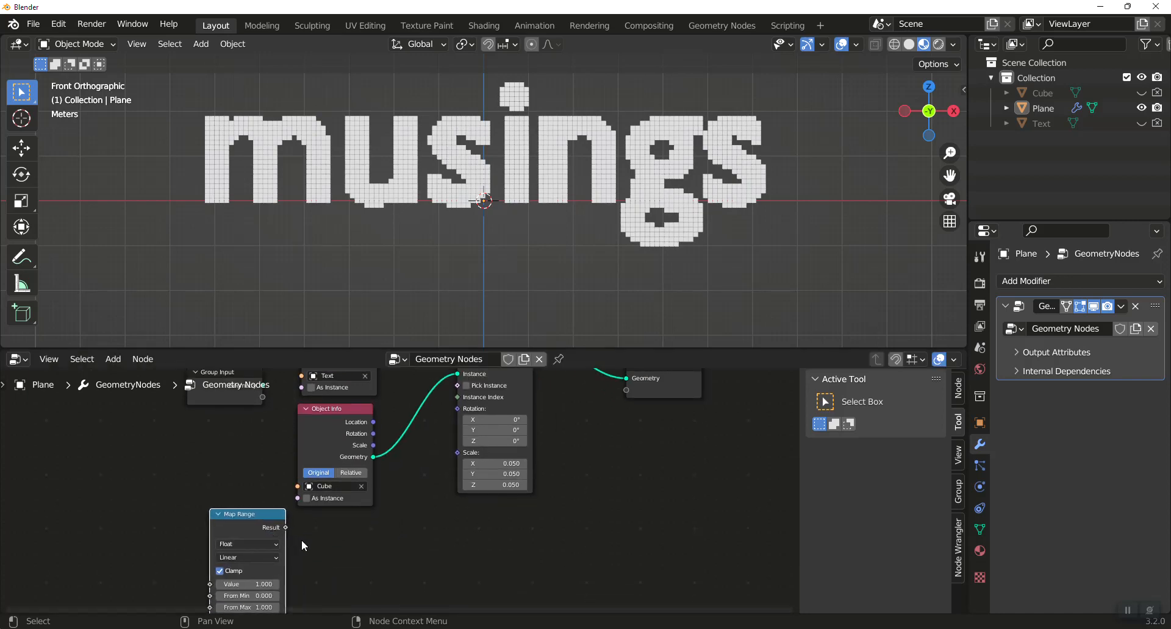
Add a Noise Texture node and place it on the input side of the Map Range node.
key("shift+a")
left_click(295, 300)
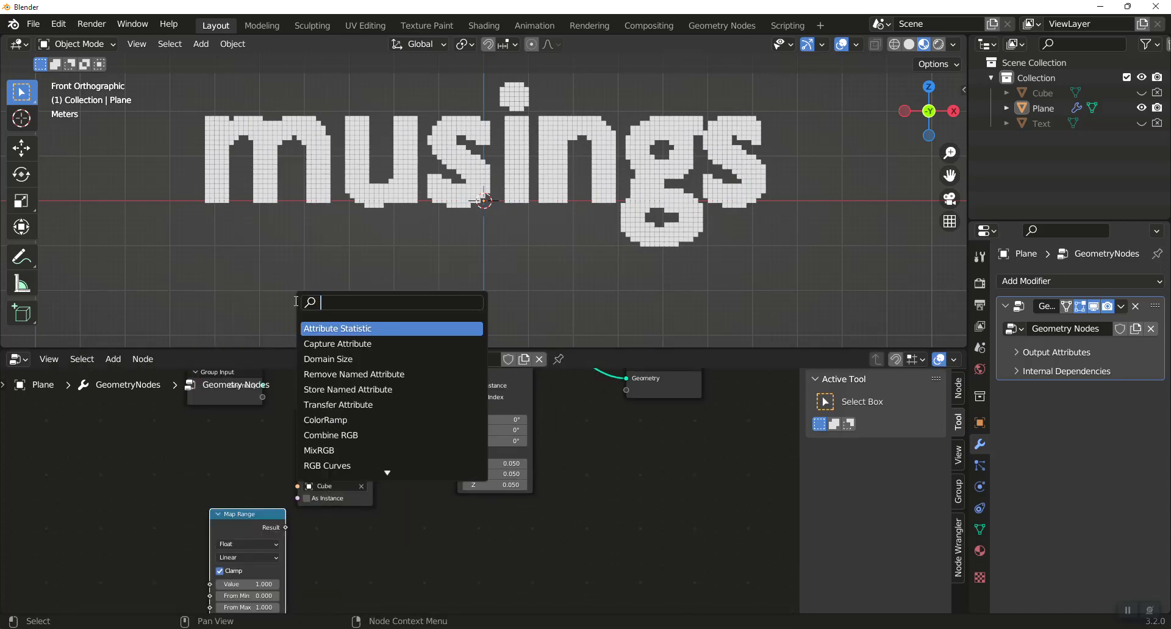
type("noi")
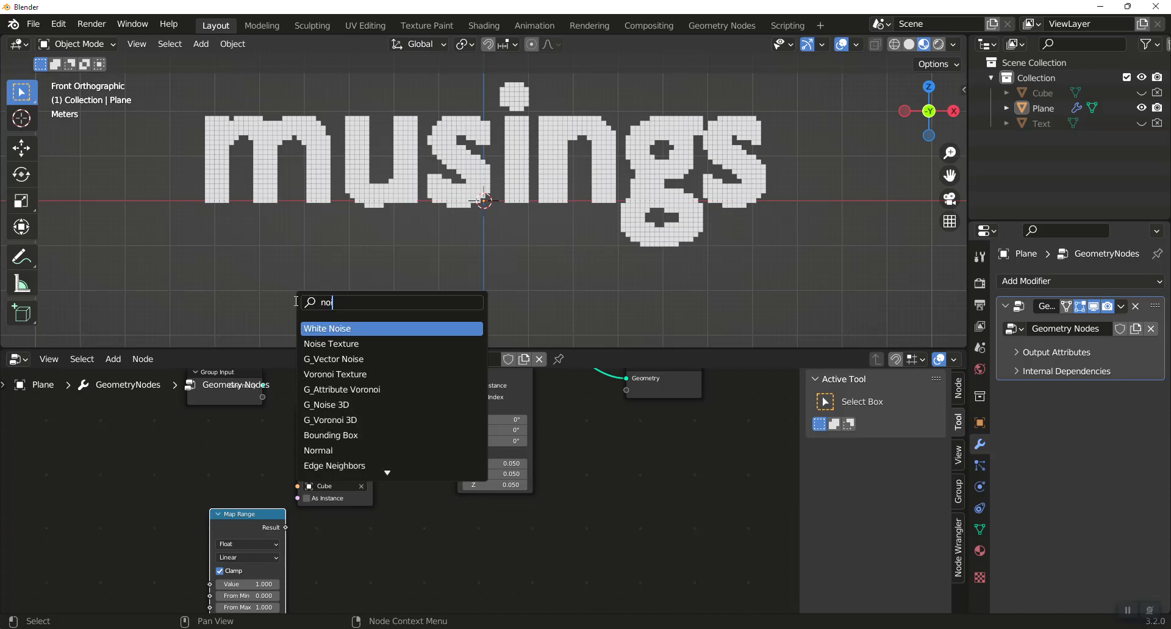
key("Down")
key("Return")
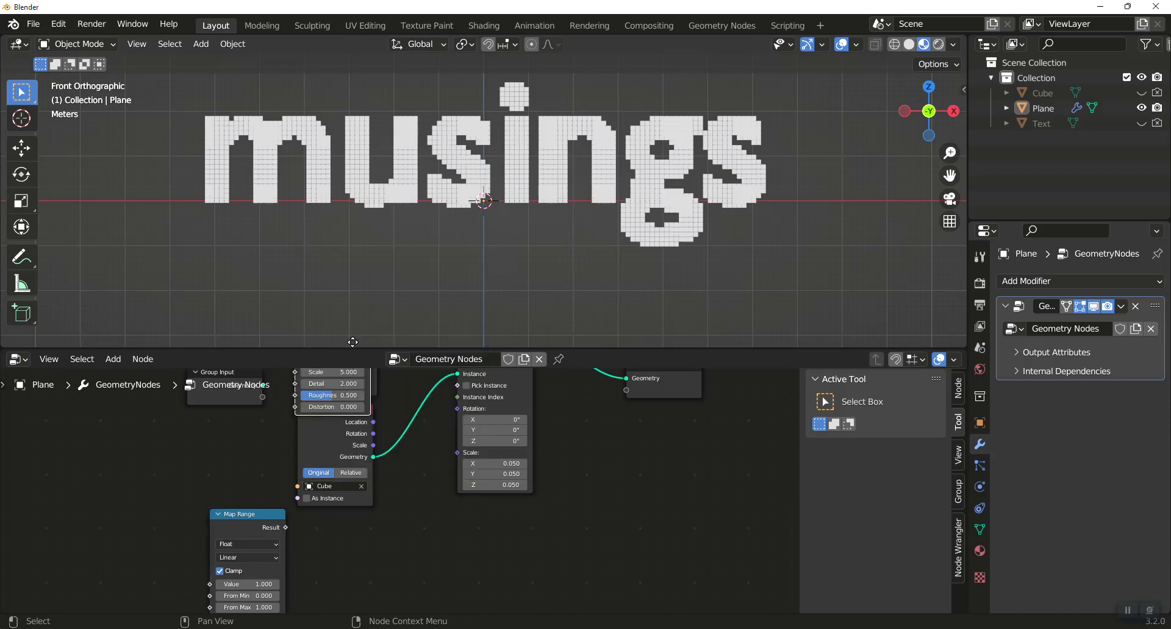
left_click(138, 526)
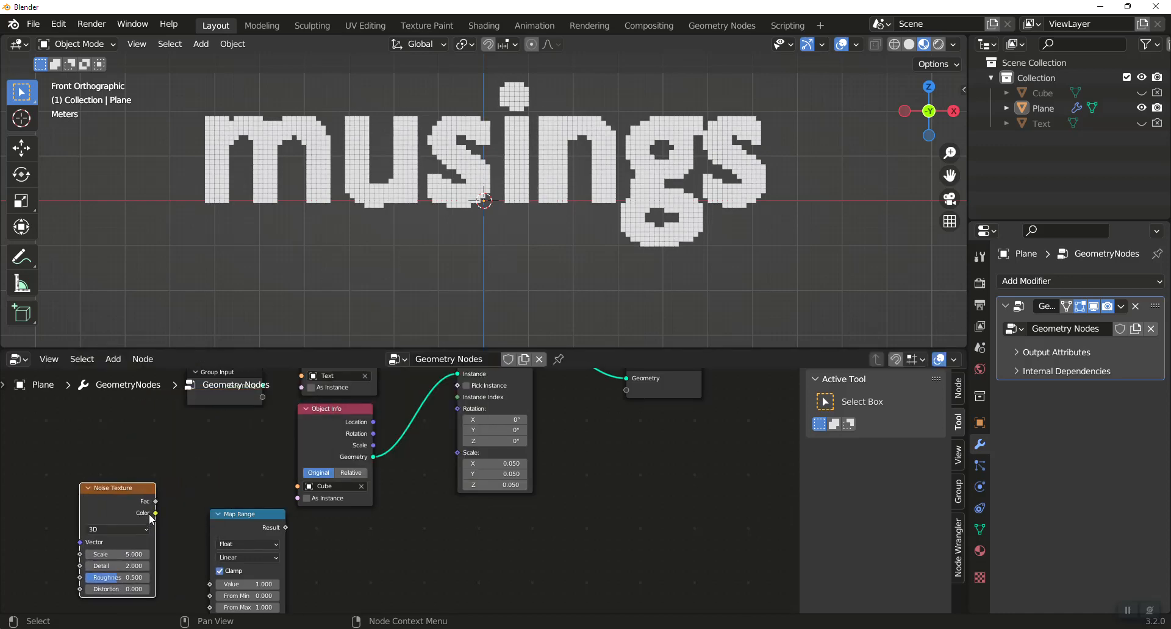
Set the Noise Texture to 4D and link its Fac output to the Map Range Value input.
left_click(111, 530)
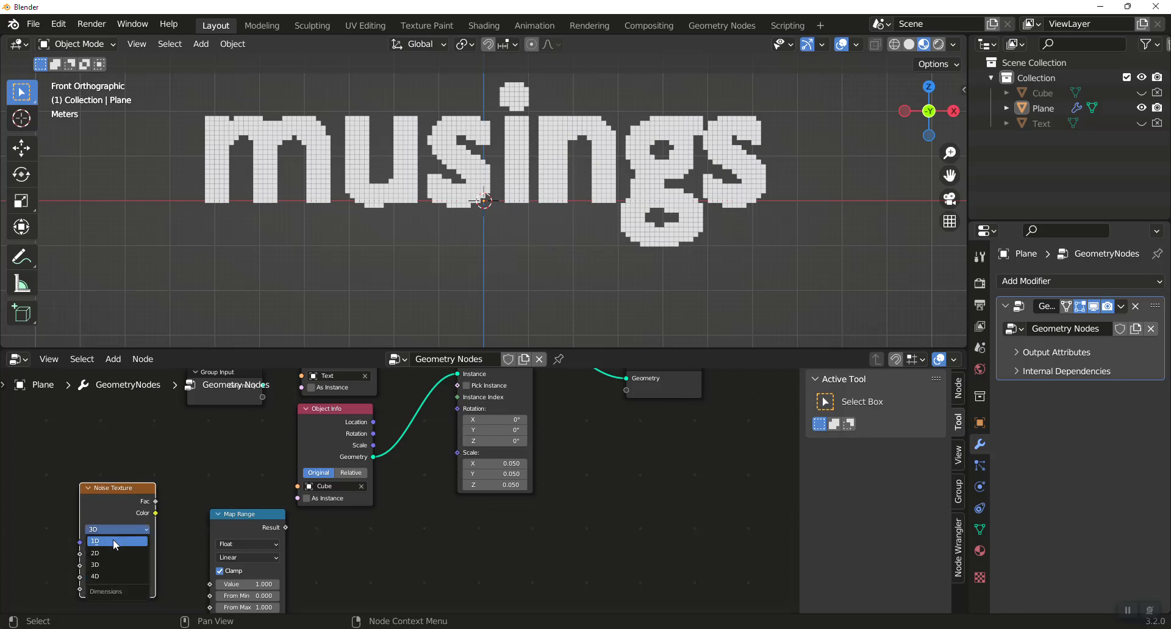
left_click(109, 579)
left_click_drag(156, 502, 210, 584)
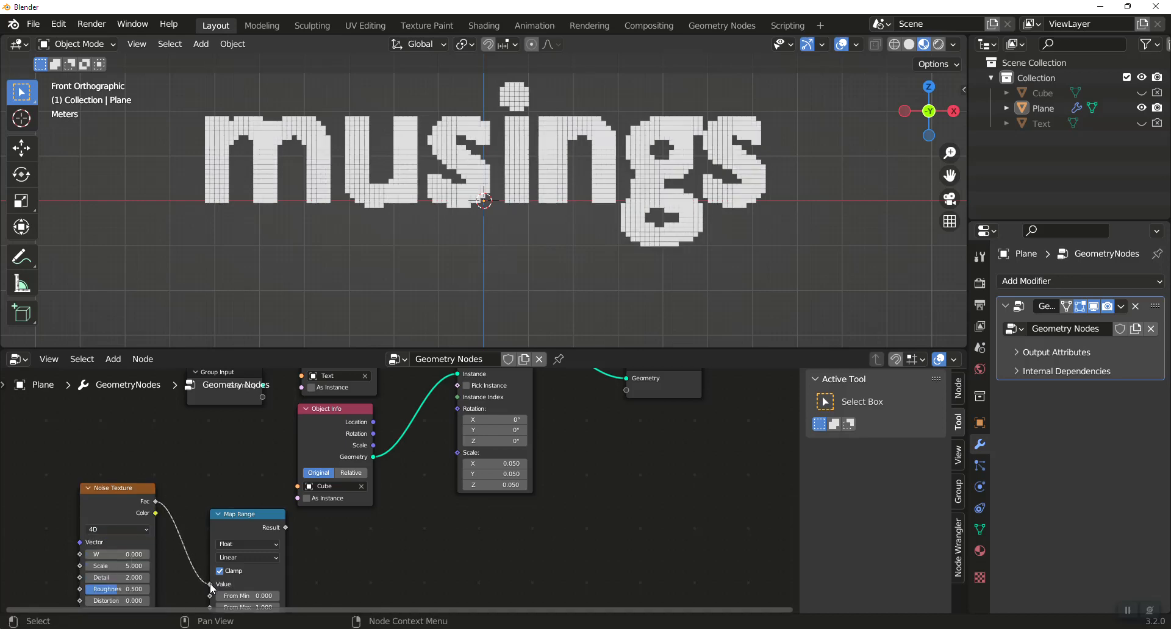
Move the Map Range node up between the Noise Texture and the cube's Object Info node.
left_click(218, 514)
left_click(221, 514)
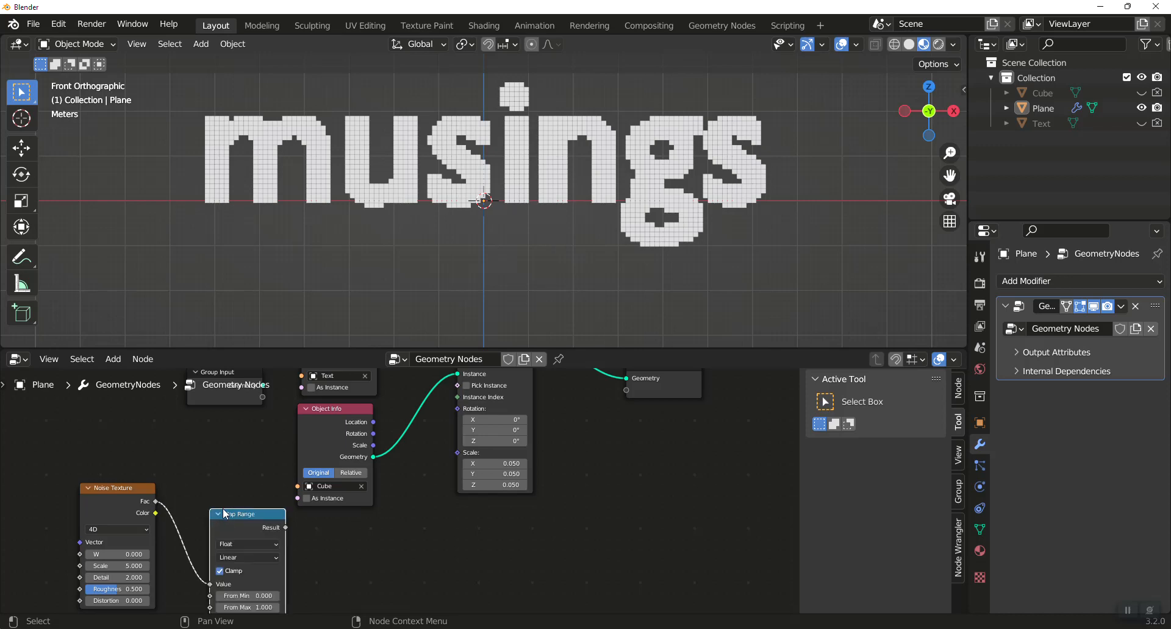
left_click(220, 515)
left_click(220, 515)
key("g")
left_click(224, 434)
Set the Map Range node's To Min to -0.05 and To Max to 0.05.
left_click(261, 552)
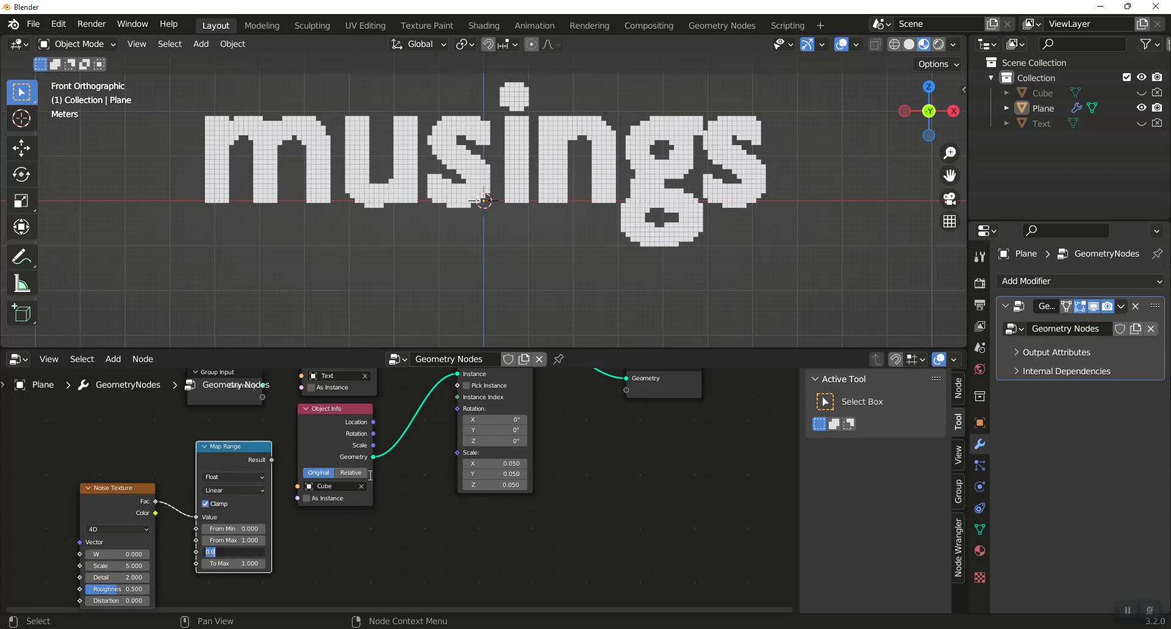
key("BackSpace")
key("Return")
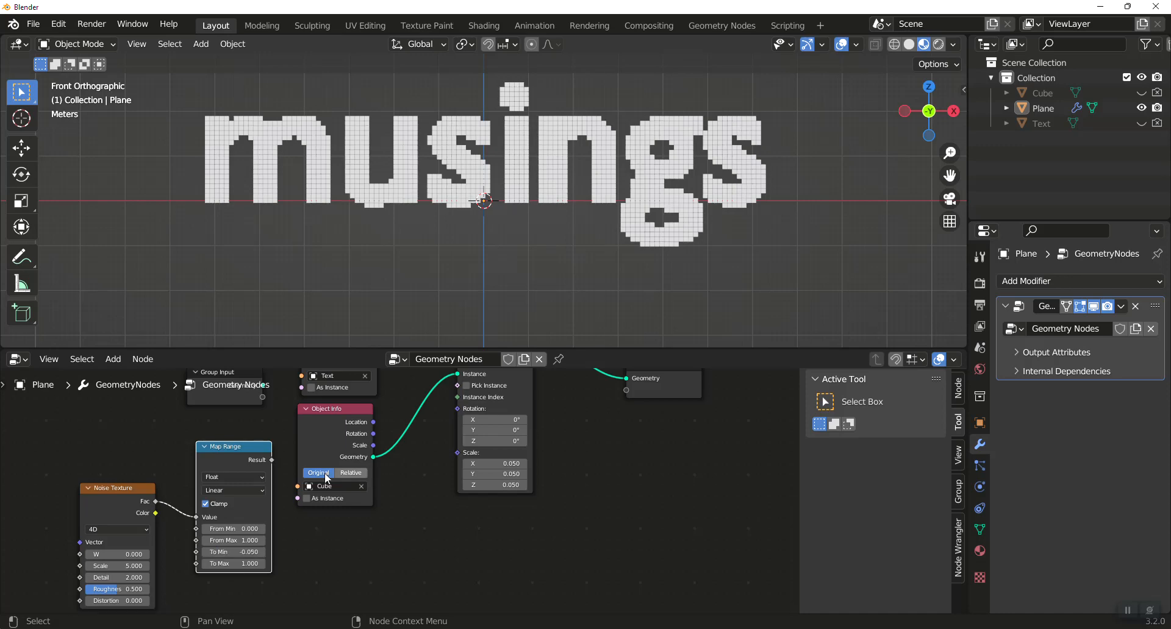
left_click(241, 564)
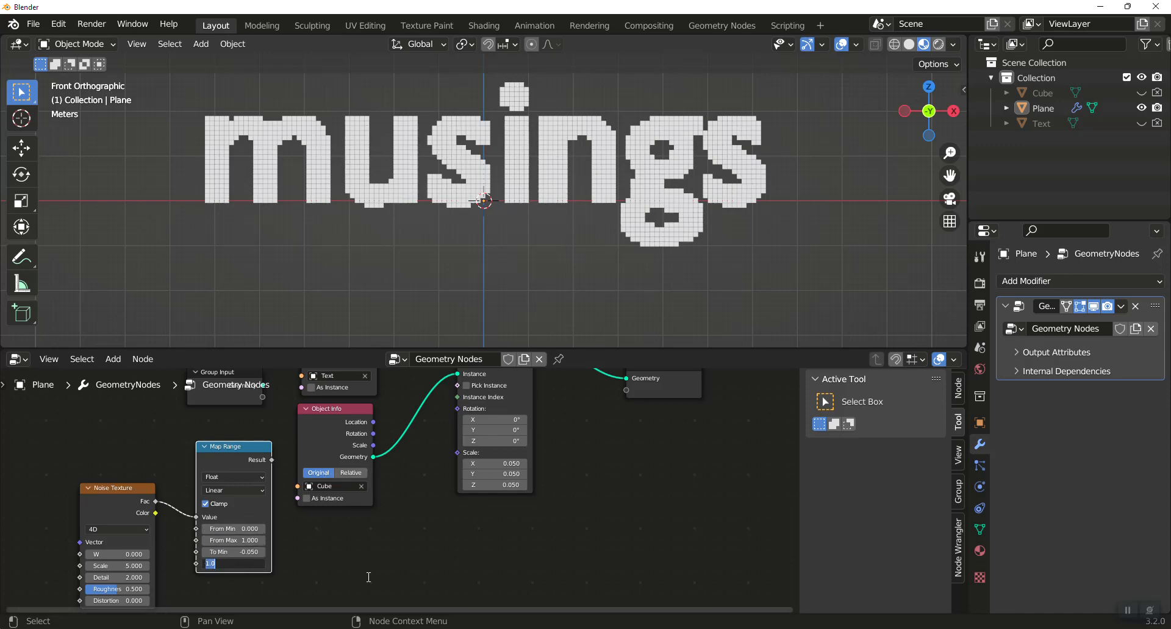
type(".05")
key("Return")
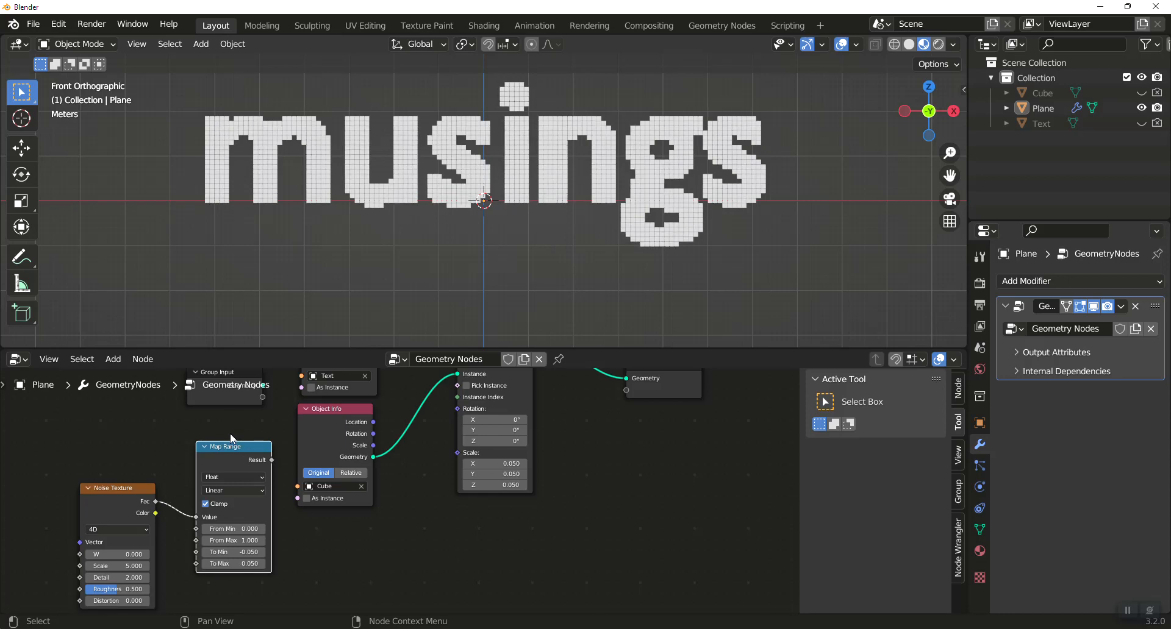
Link the Map Range Result to the Instance on Points Scale input and arrange the Map Range node so all its fields are accessible.
left_click_drag(231, 453, 455, 456)
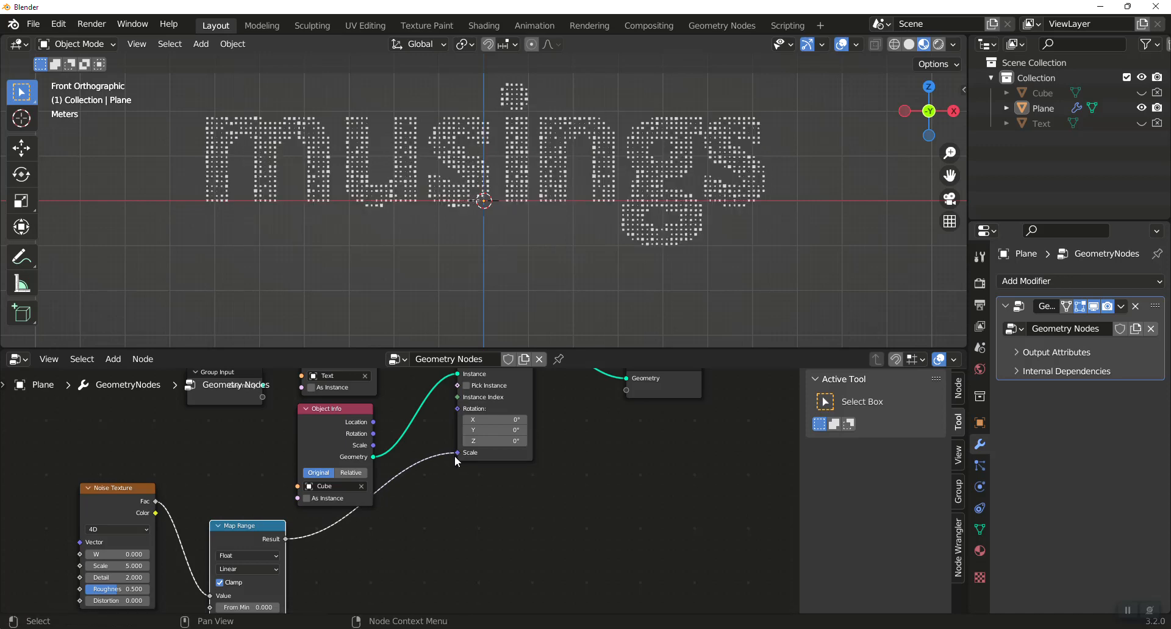
scroll(524, 207, "up", 5)
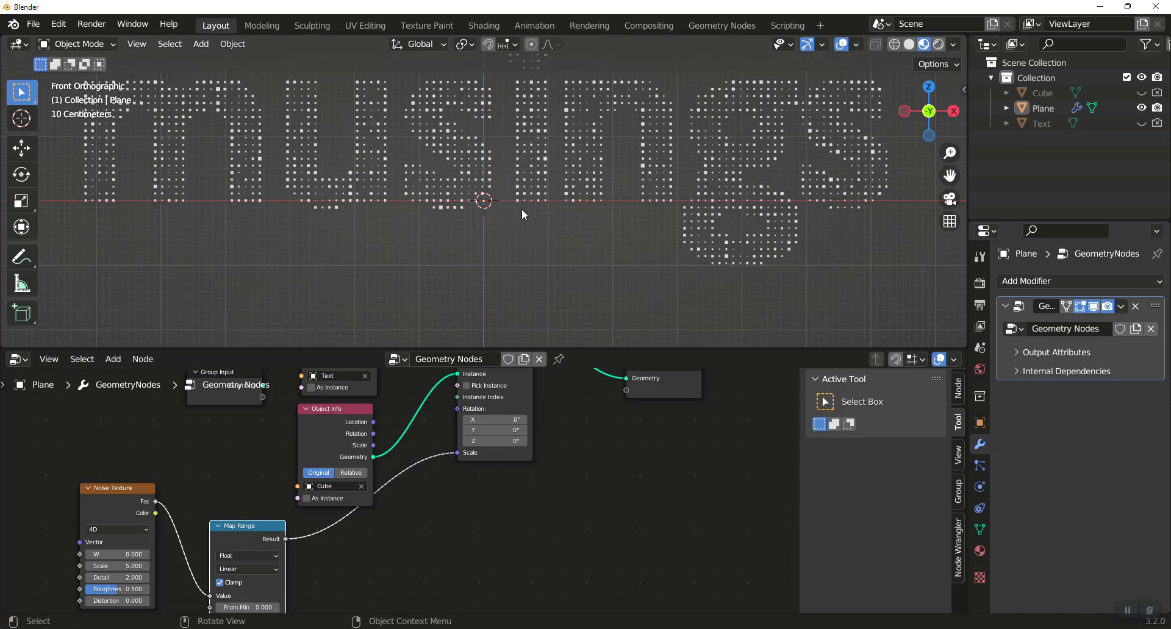
scroll(521, 209, "down", 1)
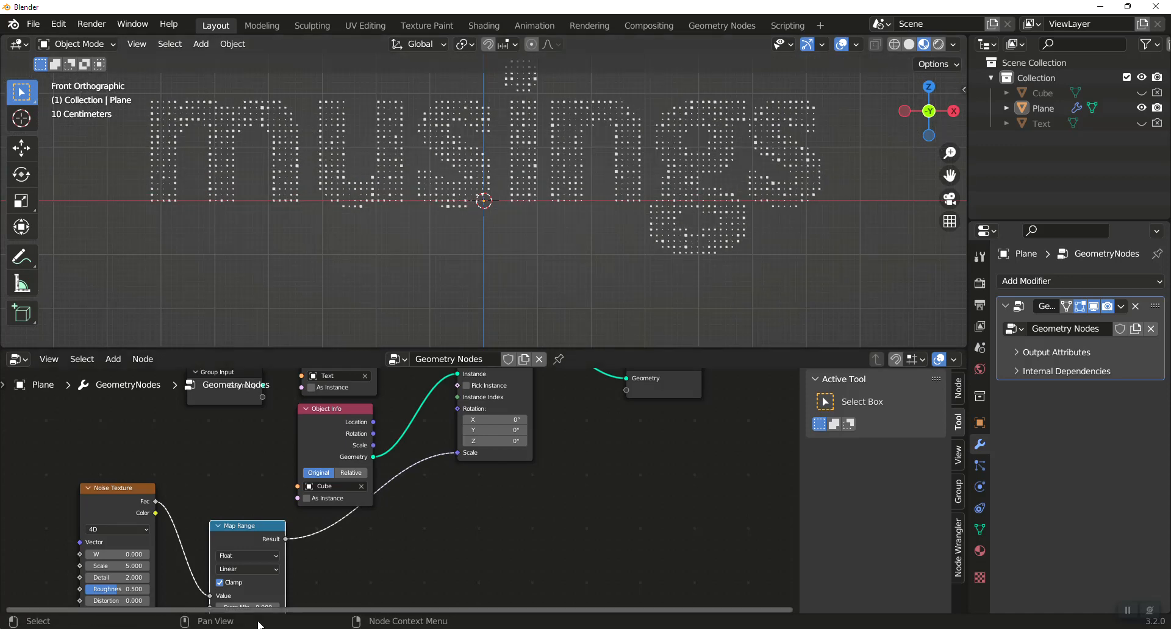
left_click_drag(248, 528, 241, 442)
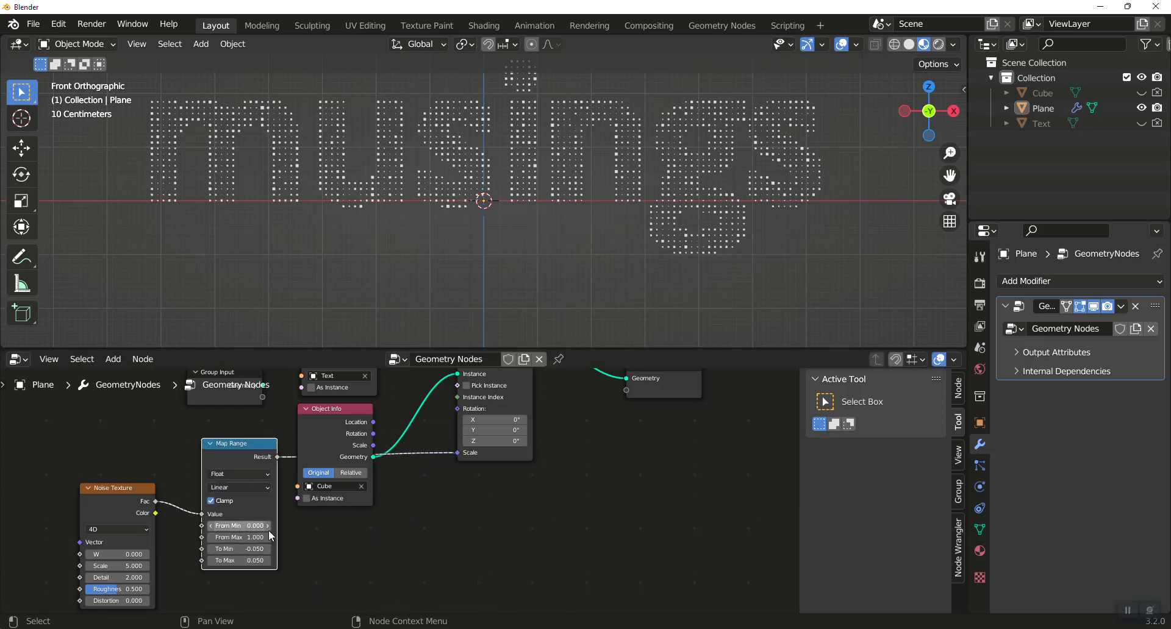
Set the Map Range node's To Min to -0.1 and To Max to 0.1, and inspect the cube sizes.
left_click(241, 549)
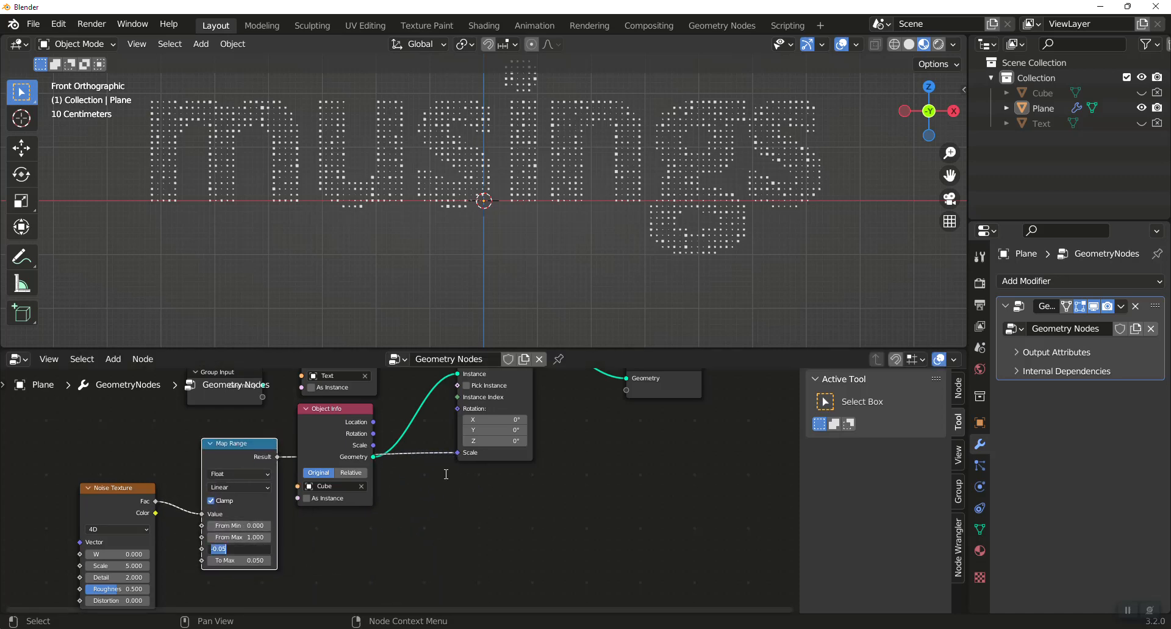
key("BackSpace")
key("Return")
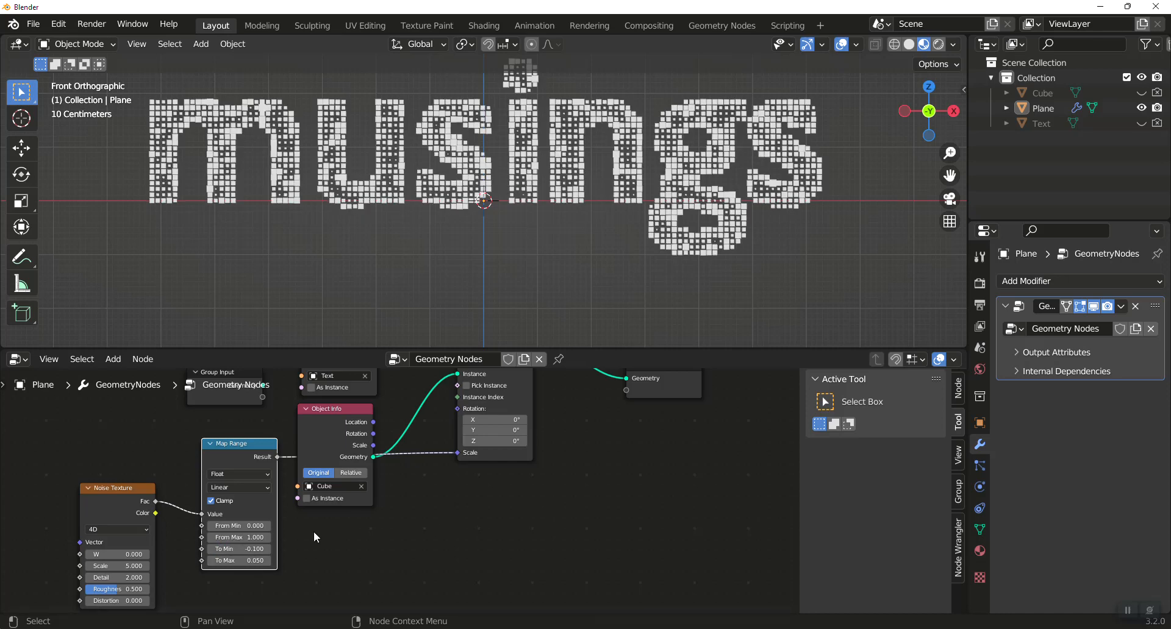
left_click(262, 561)
type(".1")
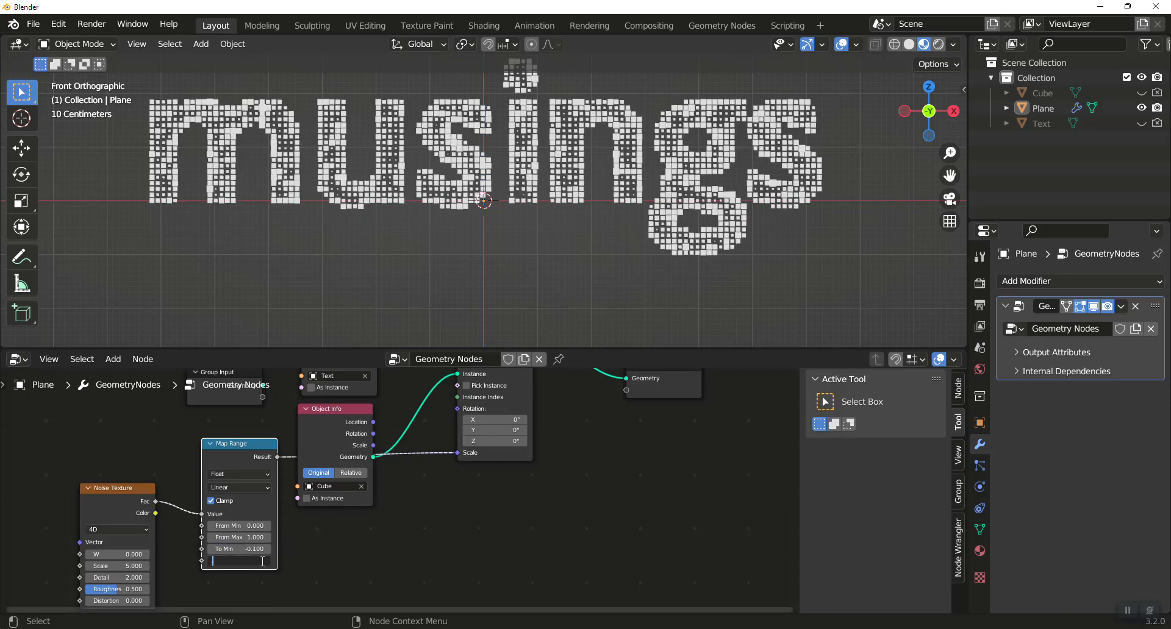
key("Return")
scroll(544, 190, "up", 1)
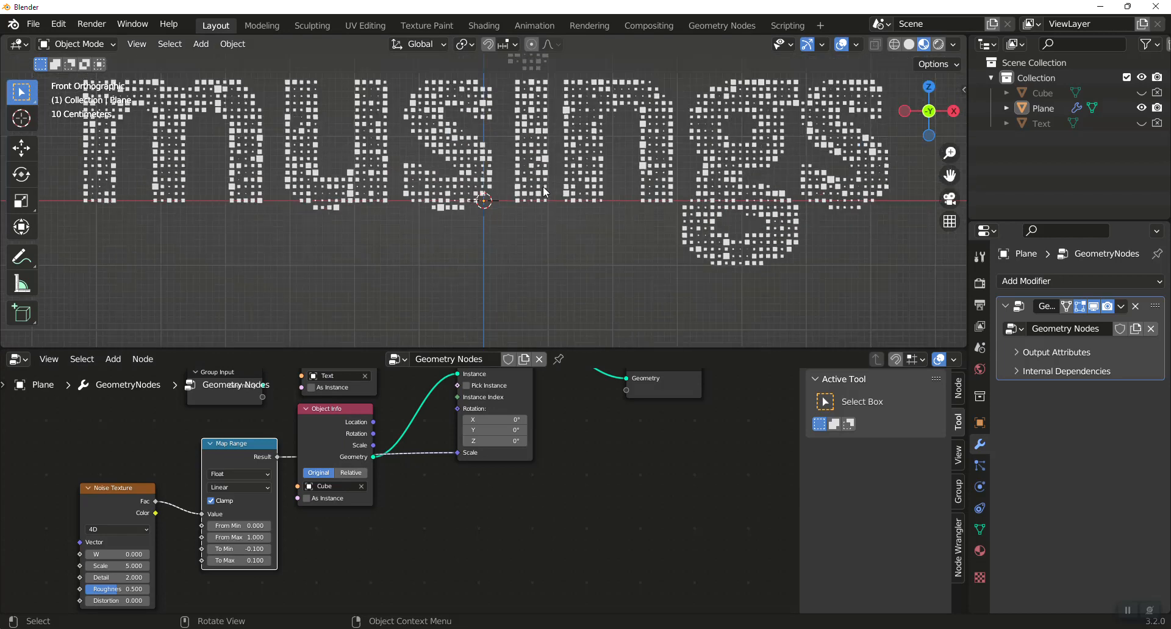
Widen the Map Range output to a To Min of -0.2 and a To Max of 0.2.
left_click(244, 549)
key("BackSpace")
type("-")
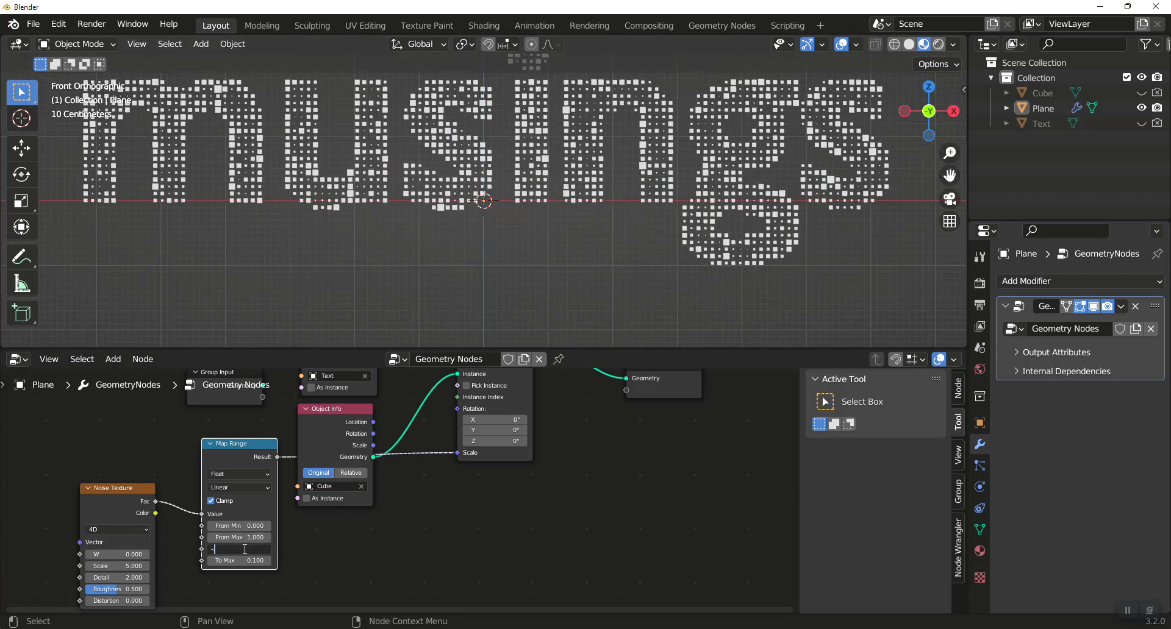
type("0.2")
key("Return")
left_click(247, 561)
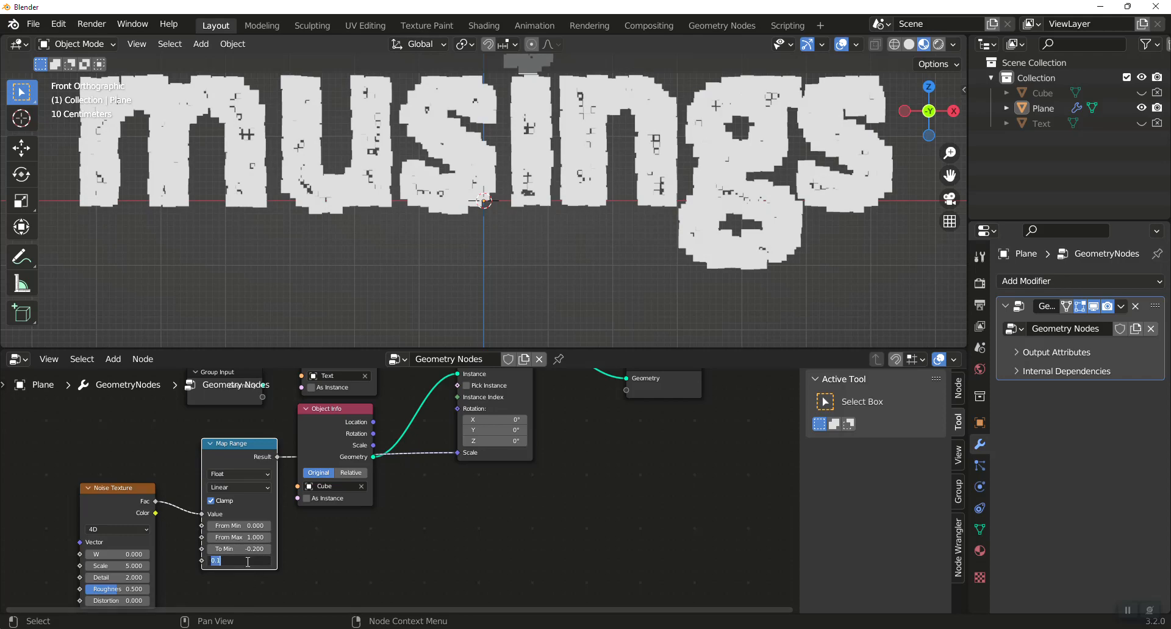
type("0.2")
key("Return")
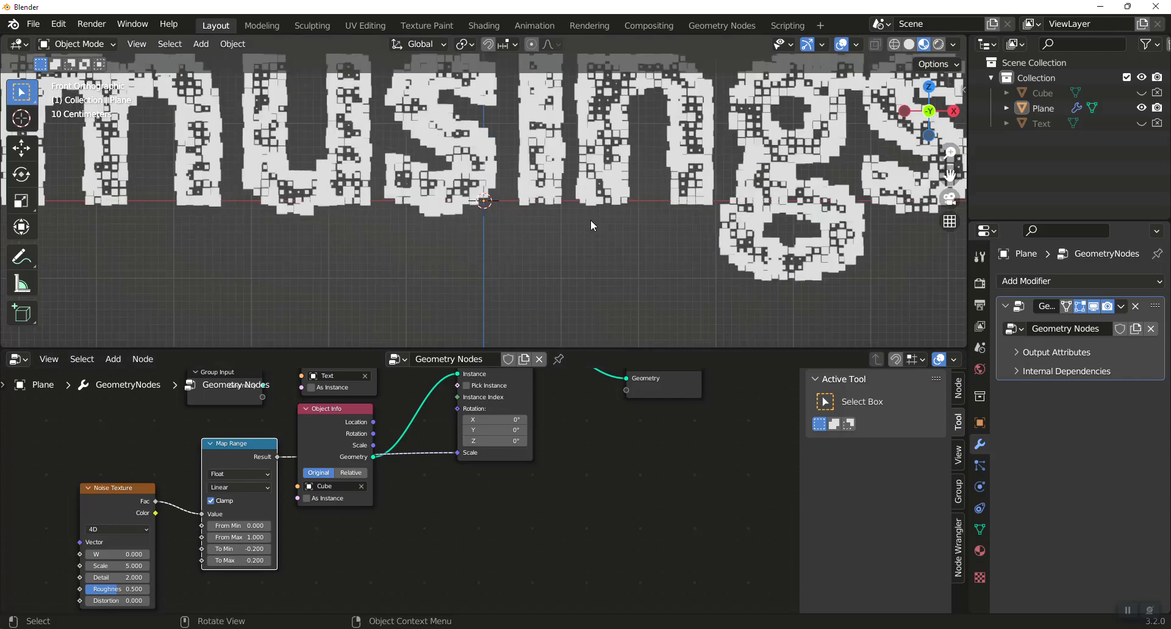
Inspect the cube text from an angled perspective and select the plane that carries it.
middle_click_drag(602, 225, 668, 157)
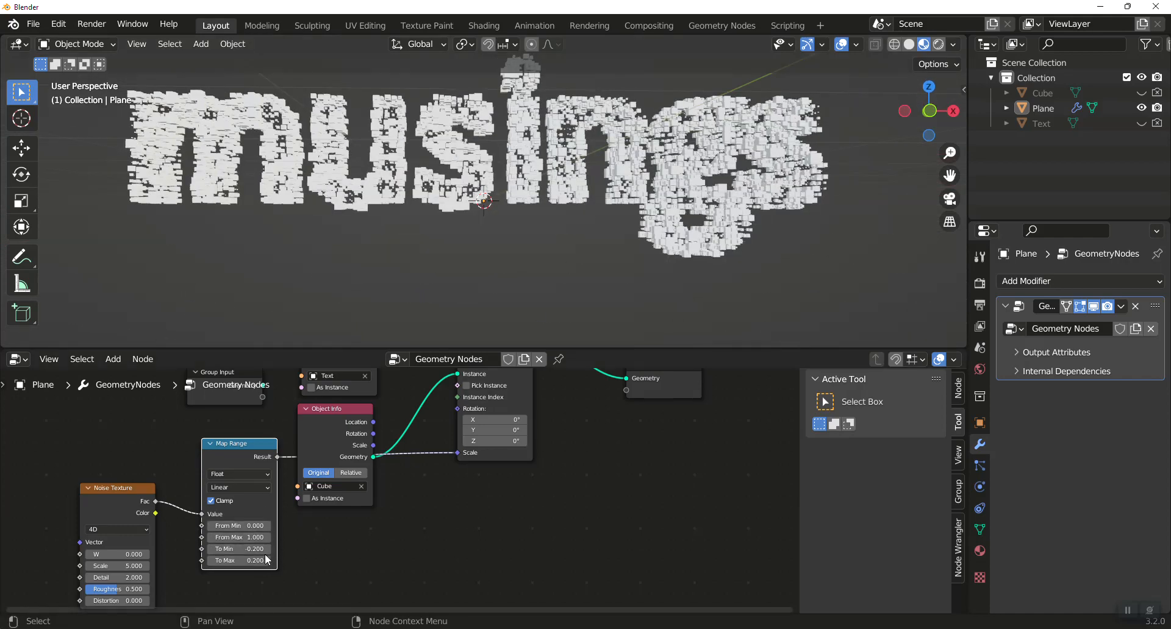
scroll(553, 189, "up", 1)
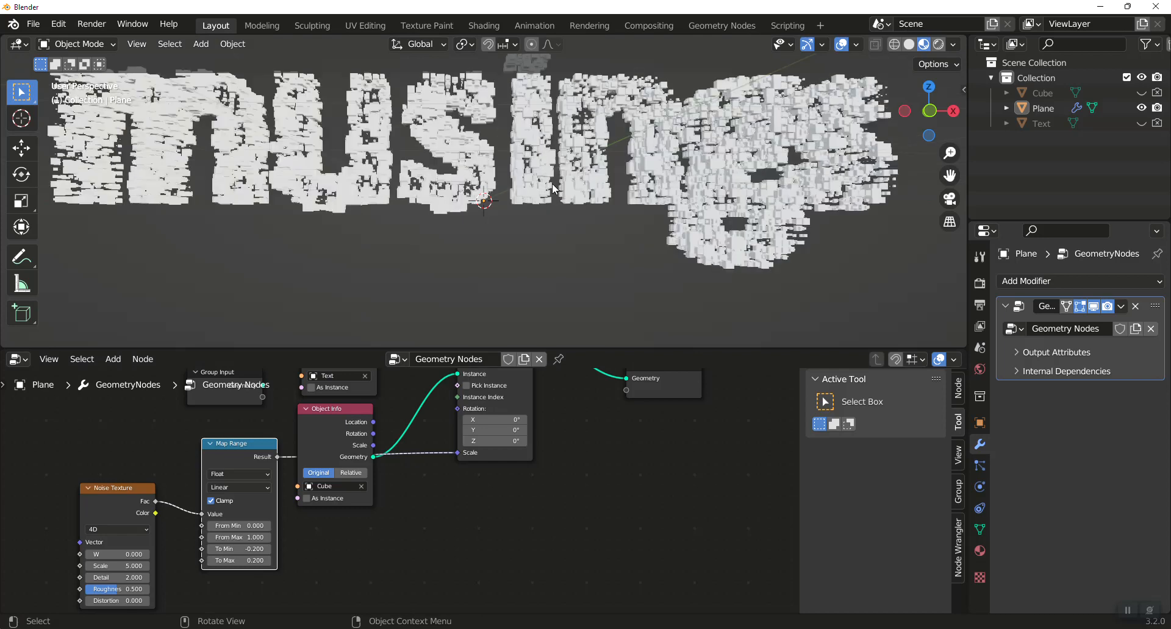
left_click(477, 173)
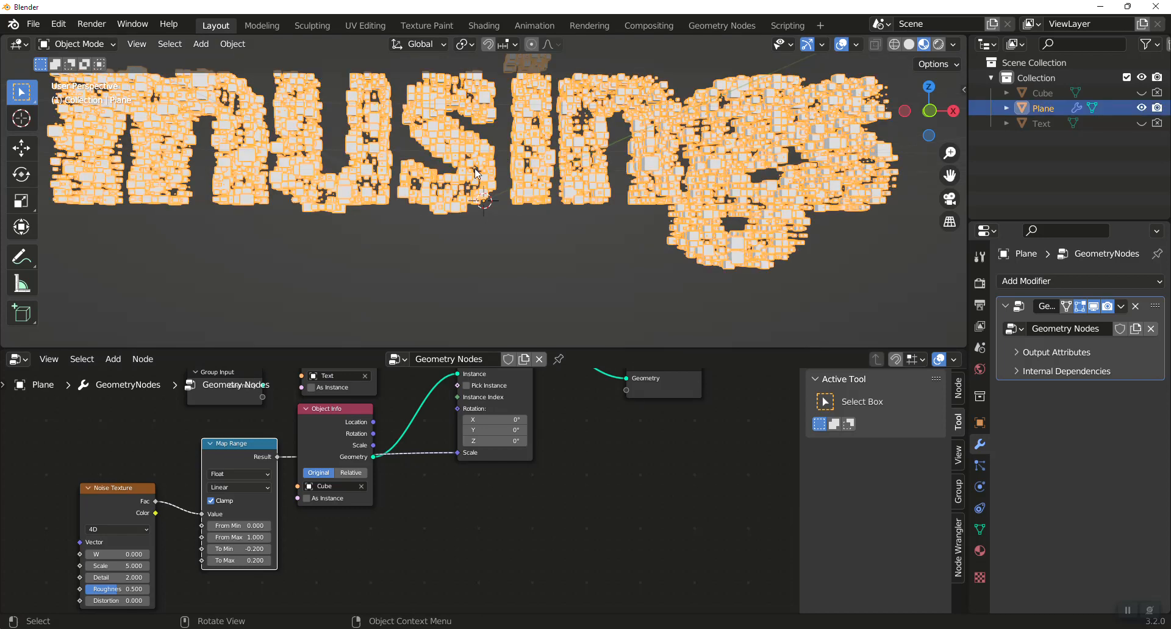
Vary the Noise Texture's W value to test the cube size variation, and reset W to 0.
mouse_move(119, 554)
left_mouse_down()
mouse_move(140, 553)
mouse_move(114, 552)
left_mouse_up()
left_click(114, 554)
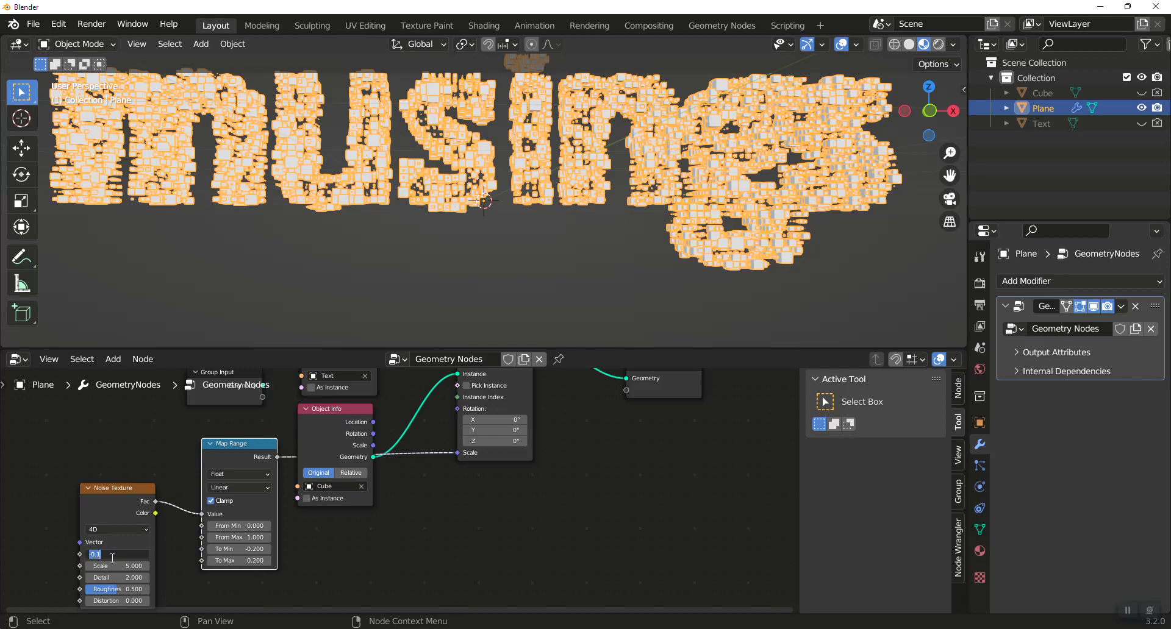
type("0")
key("Return")
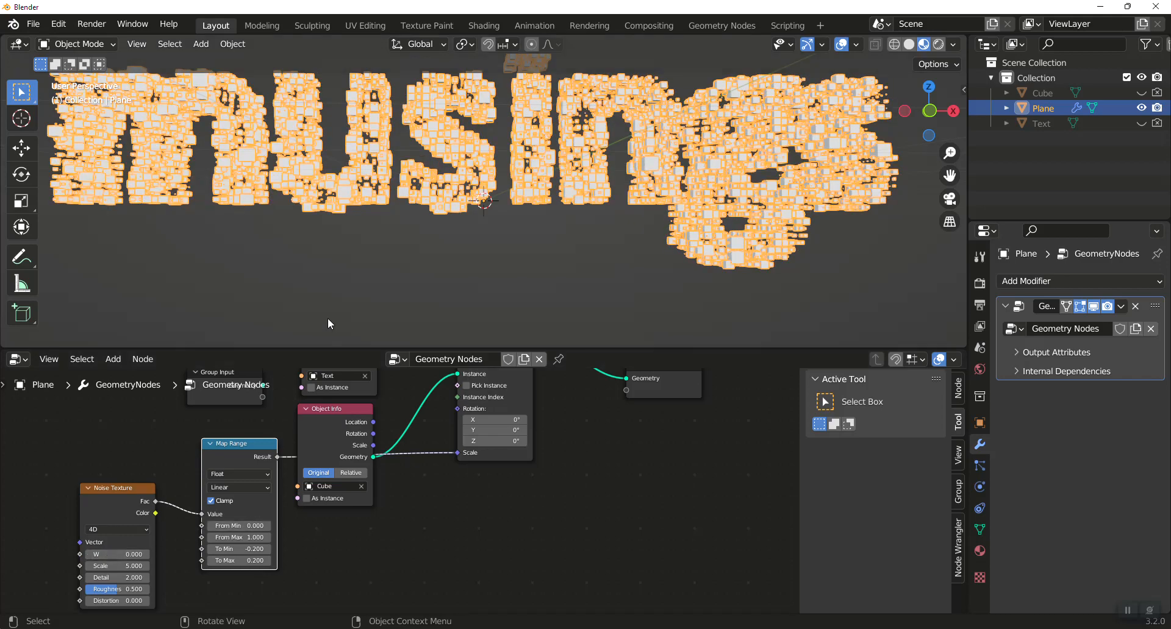
middle_click_drag(348, 318, 368, 305)
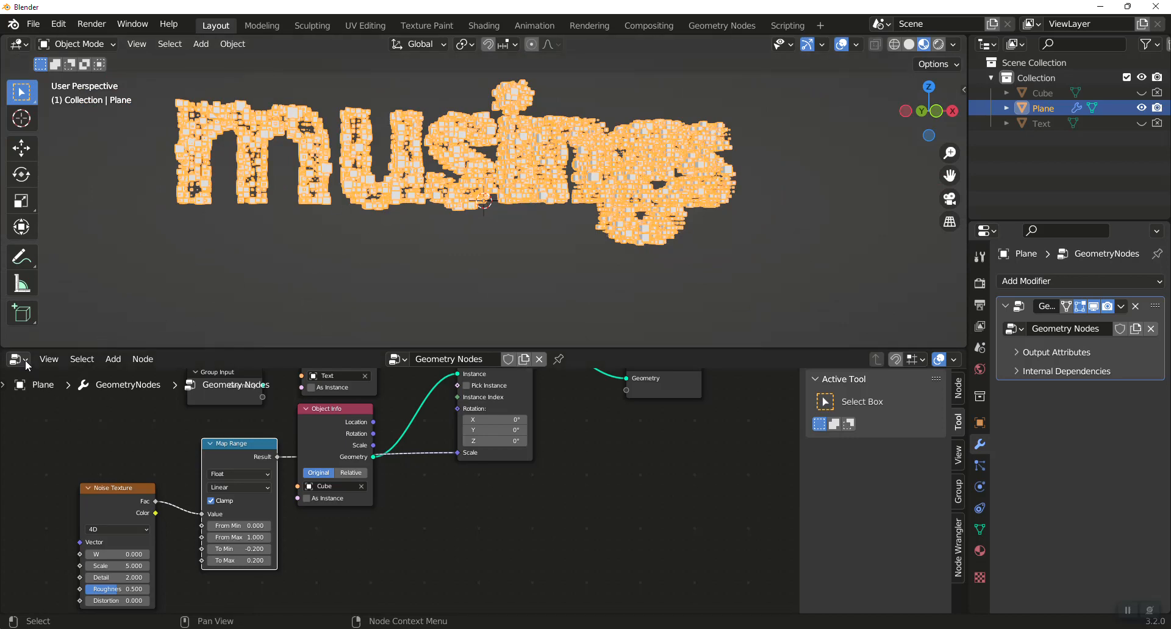
Switch the node area to the Shader Editor and create a new material for the plane.
middle_click_drag(710, 404, 711, 448)
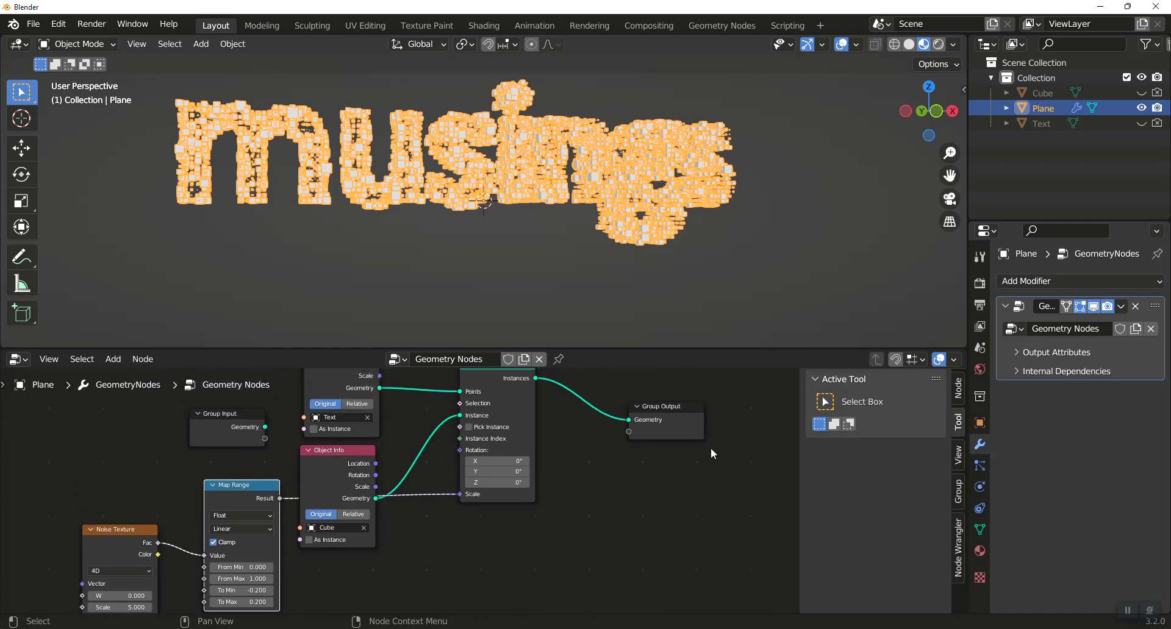
scroll(711, 448, "down", 1)
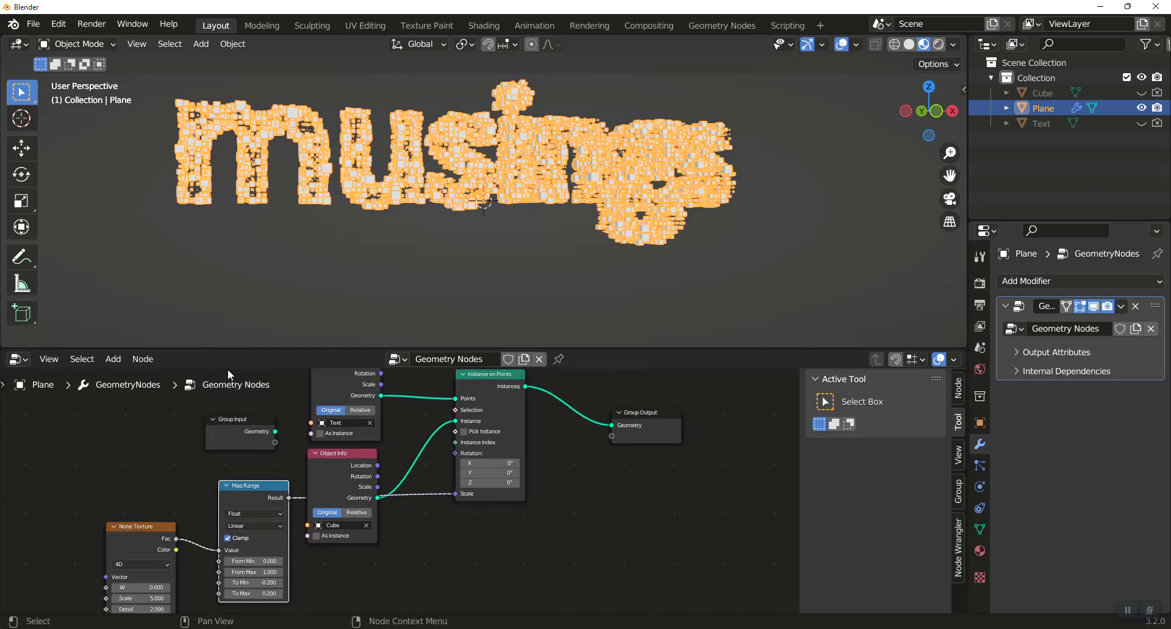
left_click(25, 363)
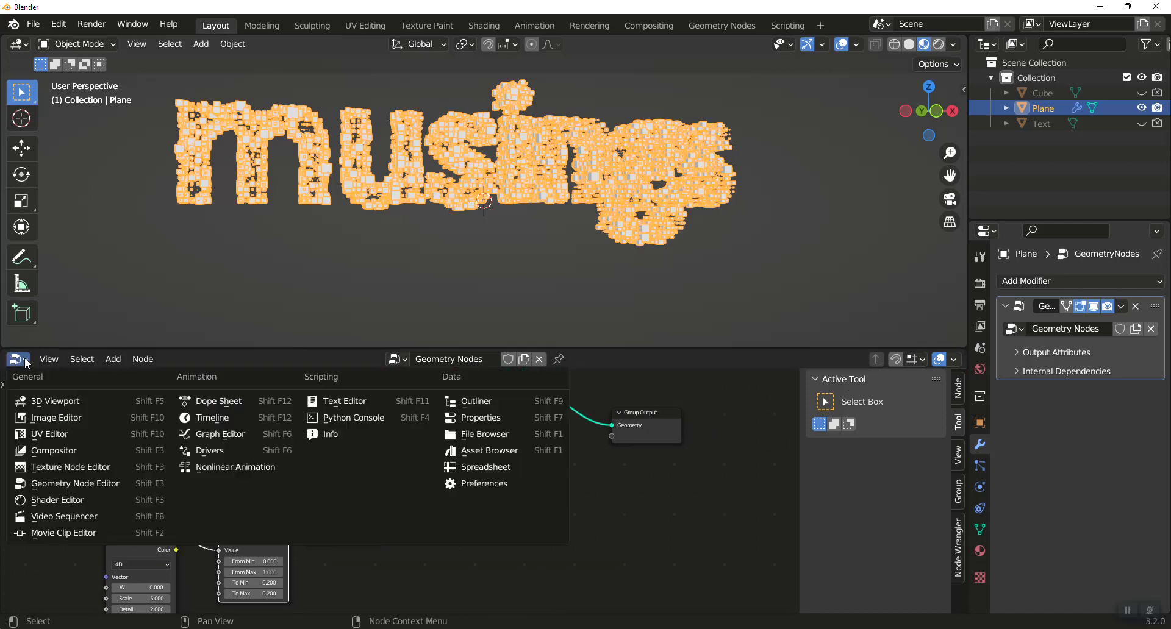
left_click(55, 499)
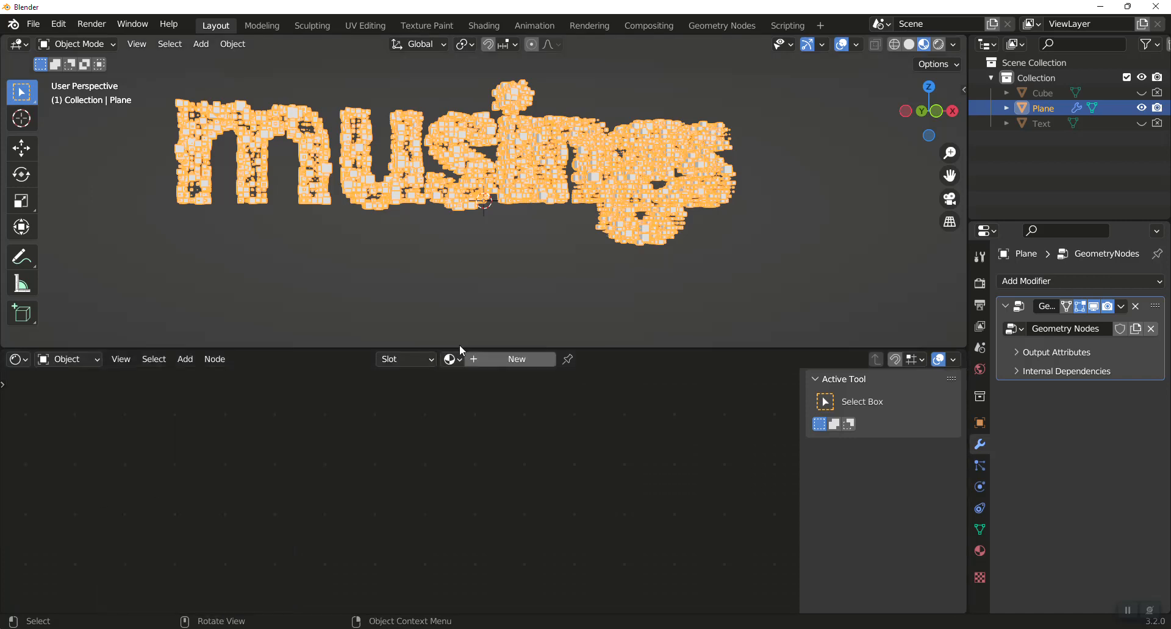
left_click(513, 361)
middle_click_drag(538, 427, 596, 556)
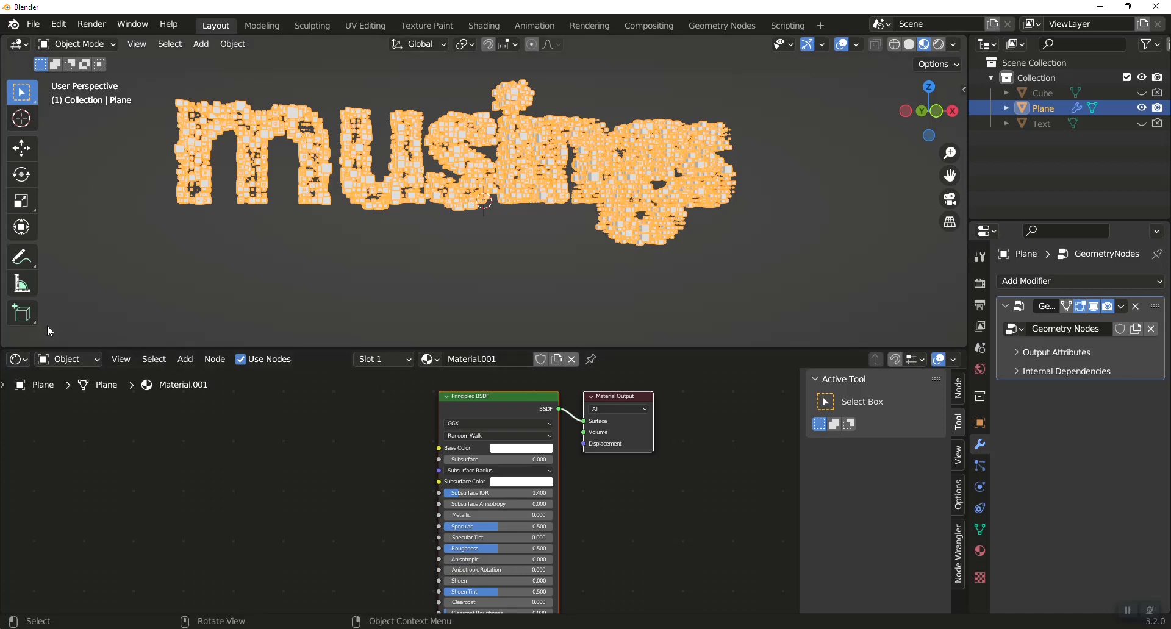
Return to the geometry node tree, collapse Group Output, and insert a Set Material node between Instance on Points and Group Output.
left_click(18, 359)
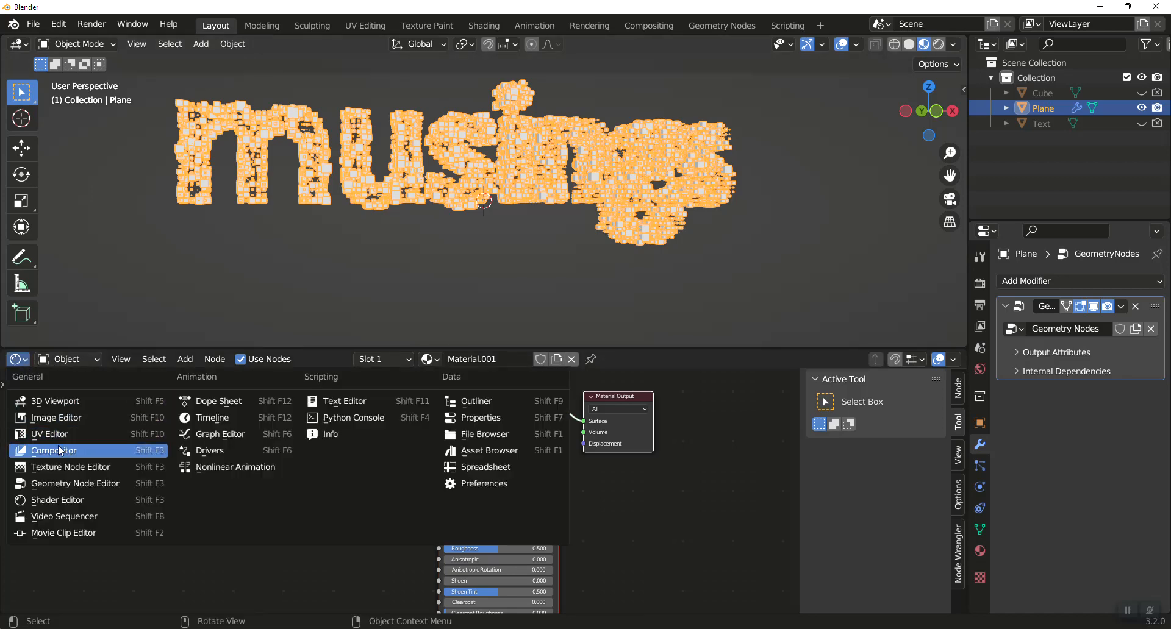
left_click(70, 484)
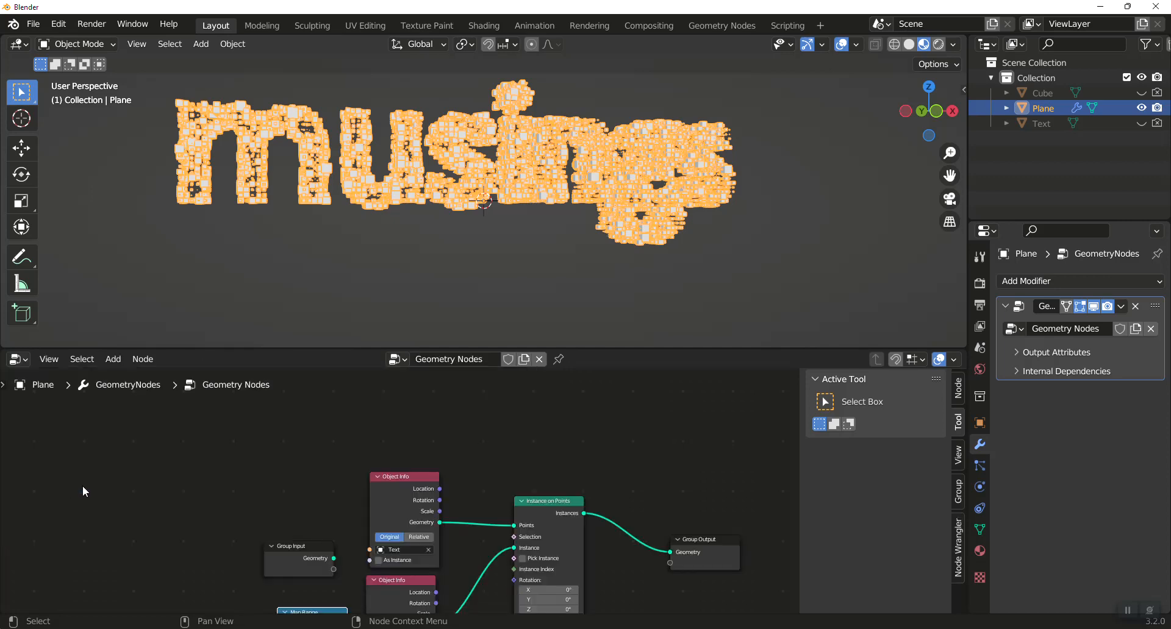
left_click(679, 540)
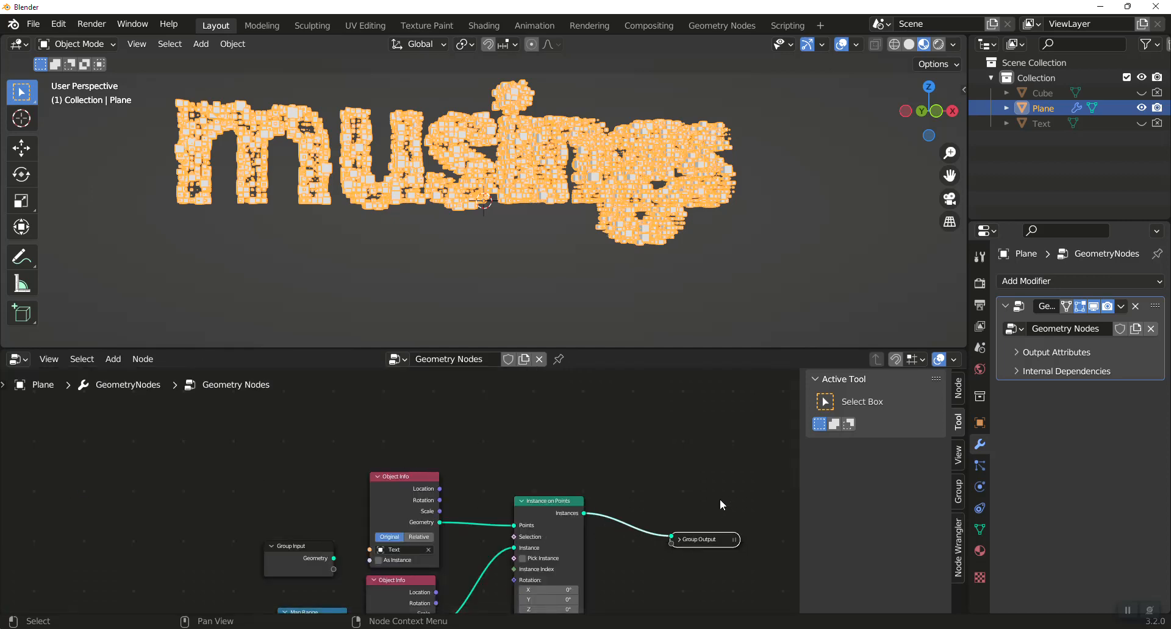
left_click_drag(693, 542, 749, 507)
key("shift+a")
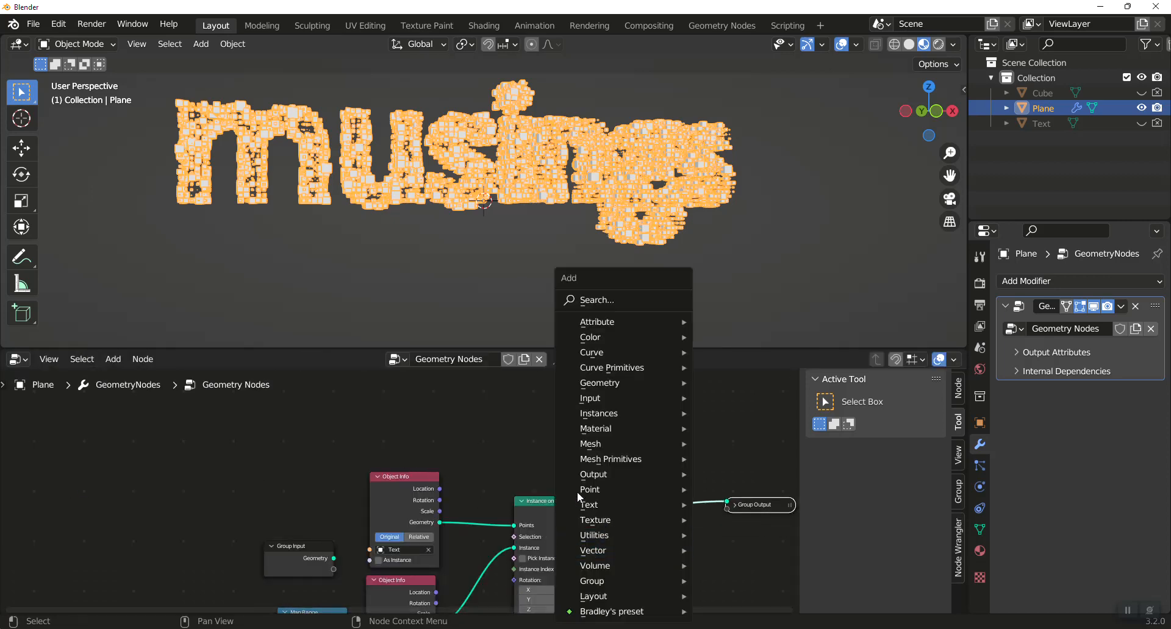
left_click(617, 303)
type("set")
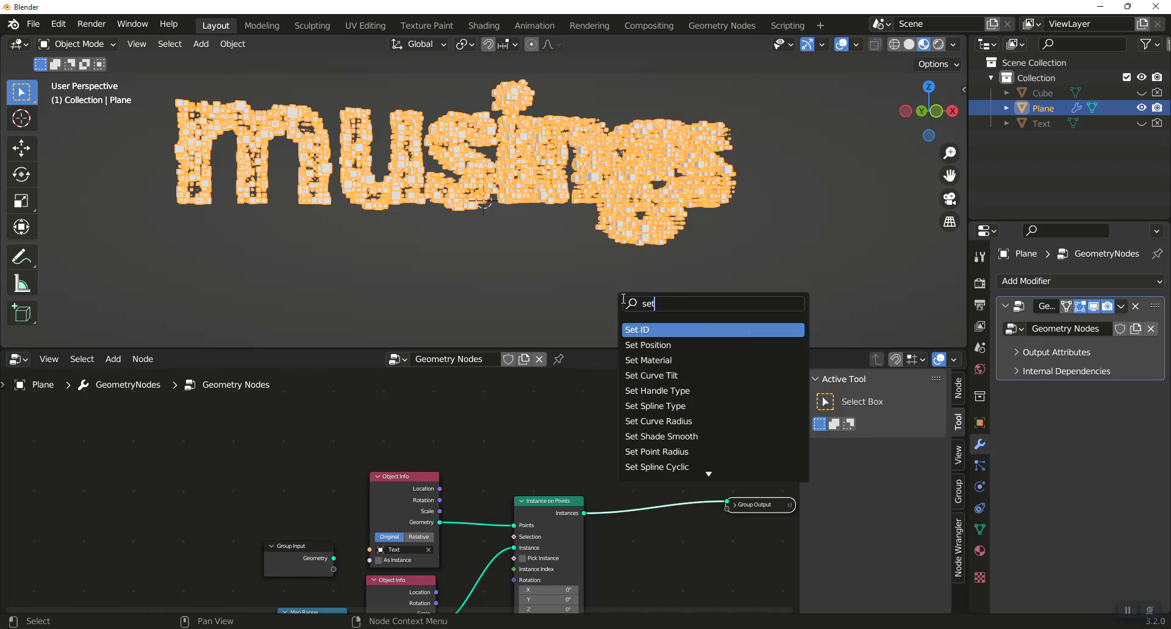
left_click(634, 361)
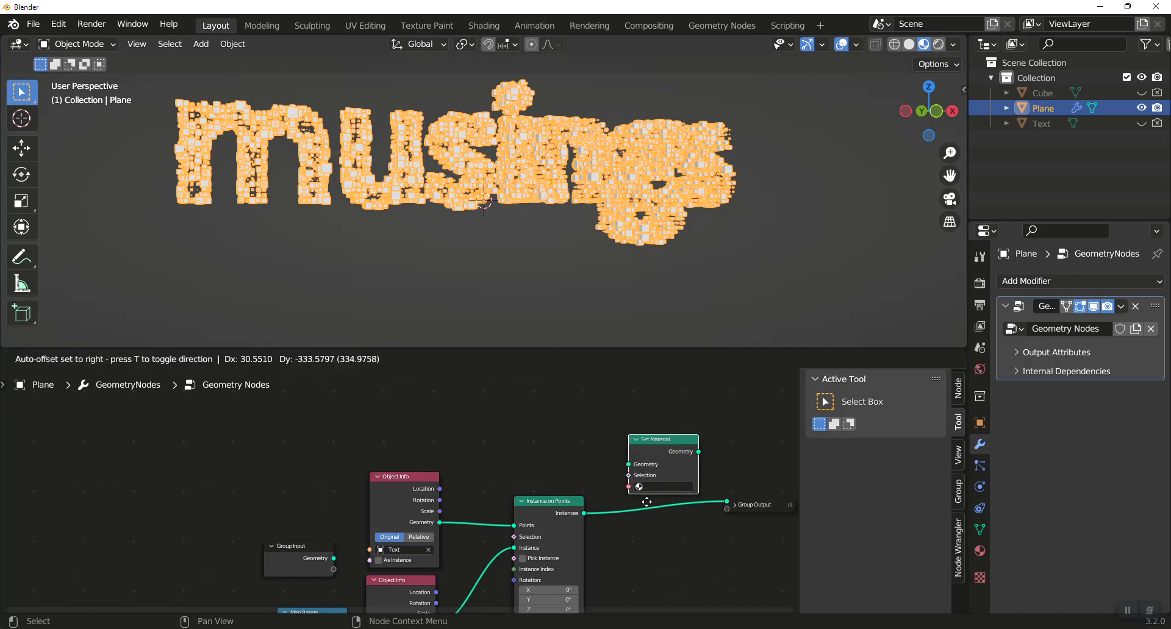
left_click(641, 539)
Assign Material.001 in the Set Material node and show the deselected cube text in rendered viewport shading.
left_click(662, 527)
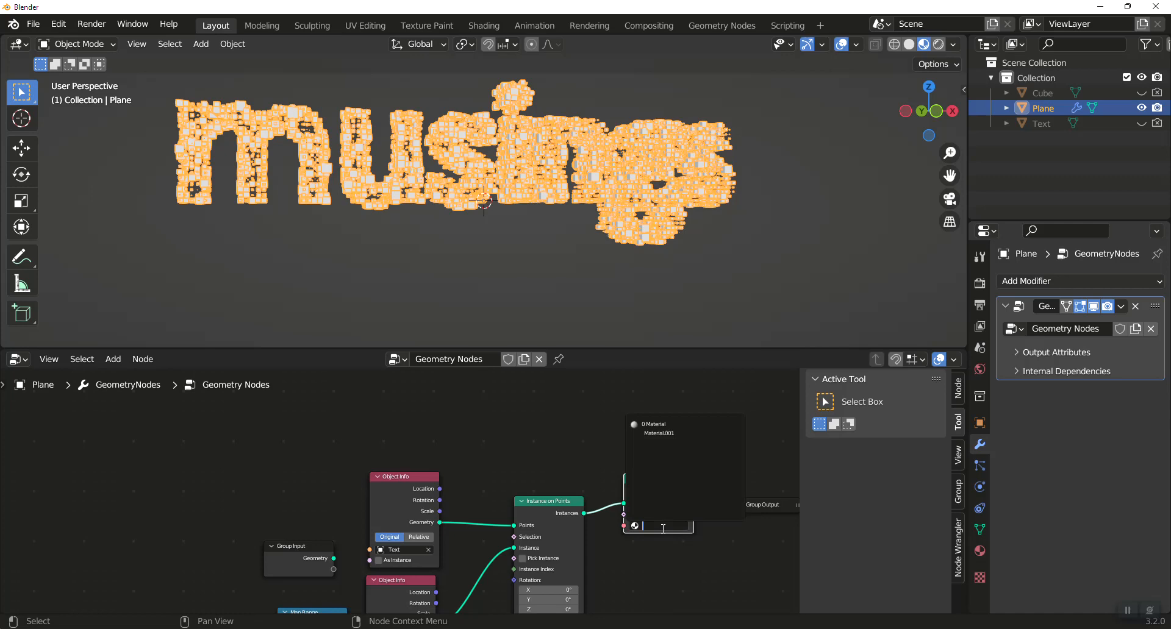
left_click(658, 433)
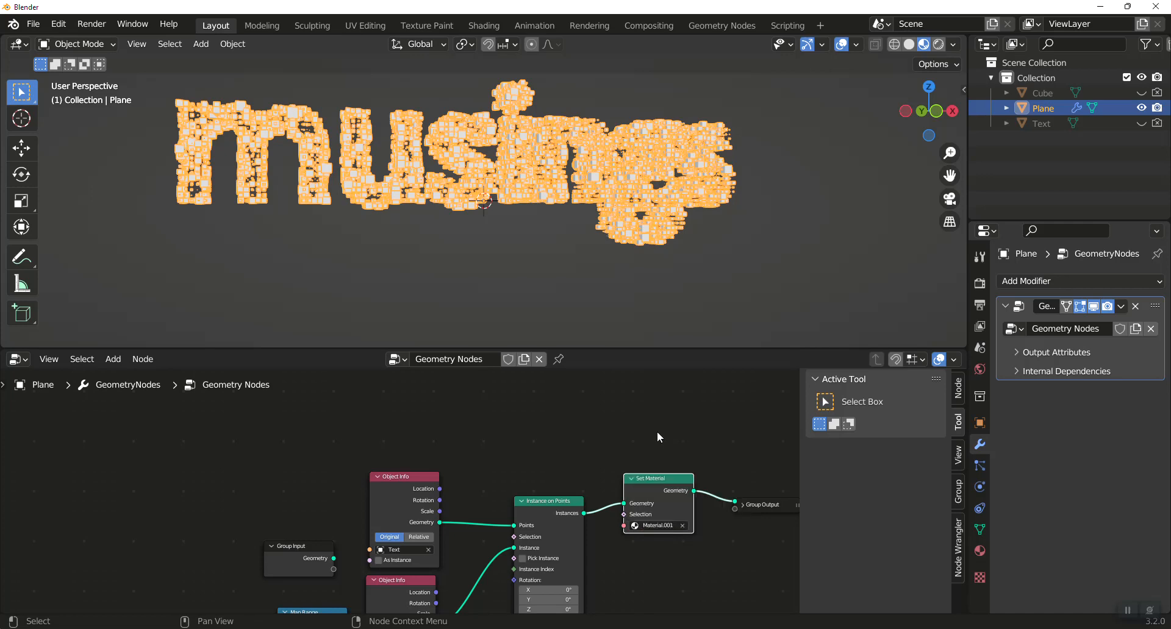
left_click(938, 44)
left_click(416, 254)
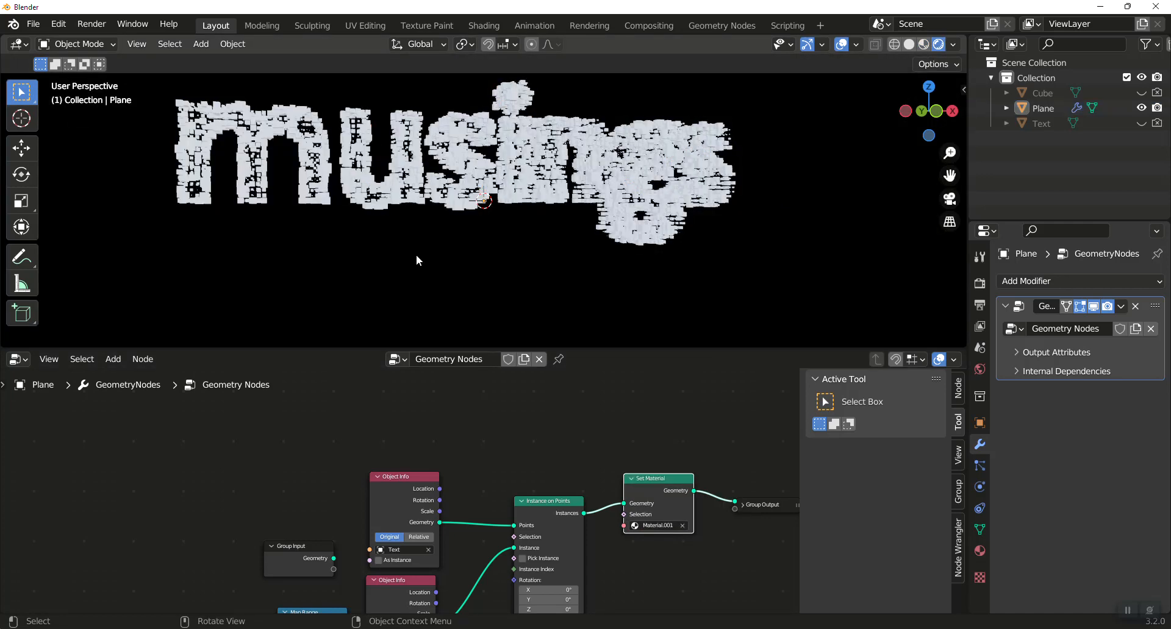
Add a ColorRamp node to the plane's shader material and connect its Color output to the Principled BSDF's Base Color.
left_click(27, 362)
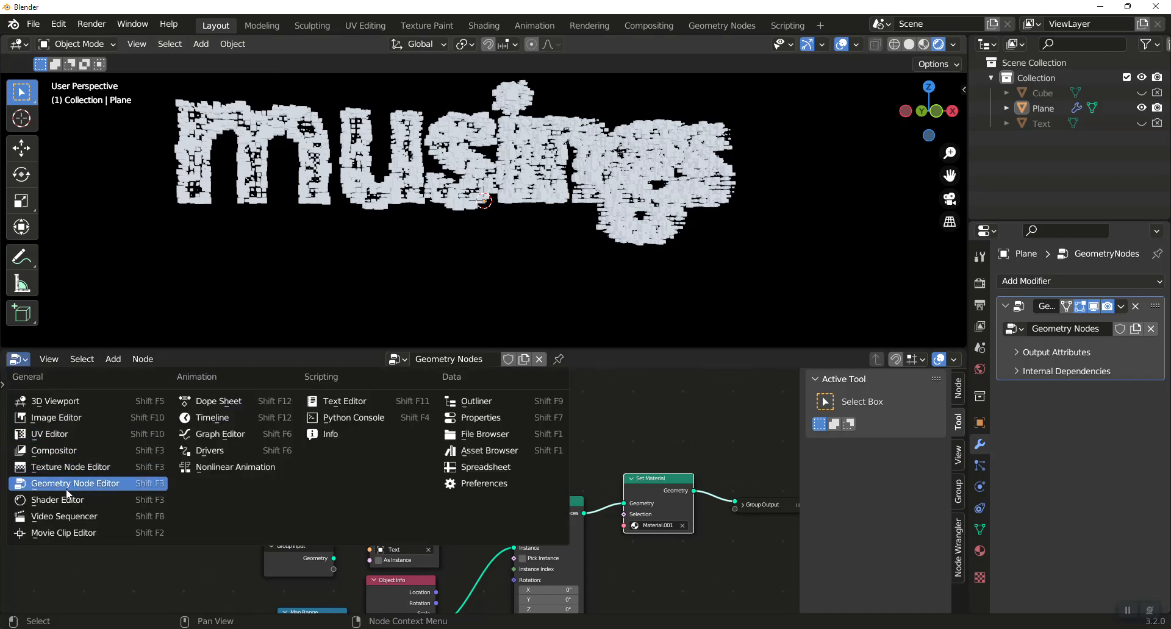
left_click(59, 503)
left_click_drag(497, 398, 422, 453)
left_click_drag(513, 450, 538, 436)
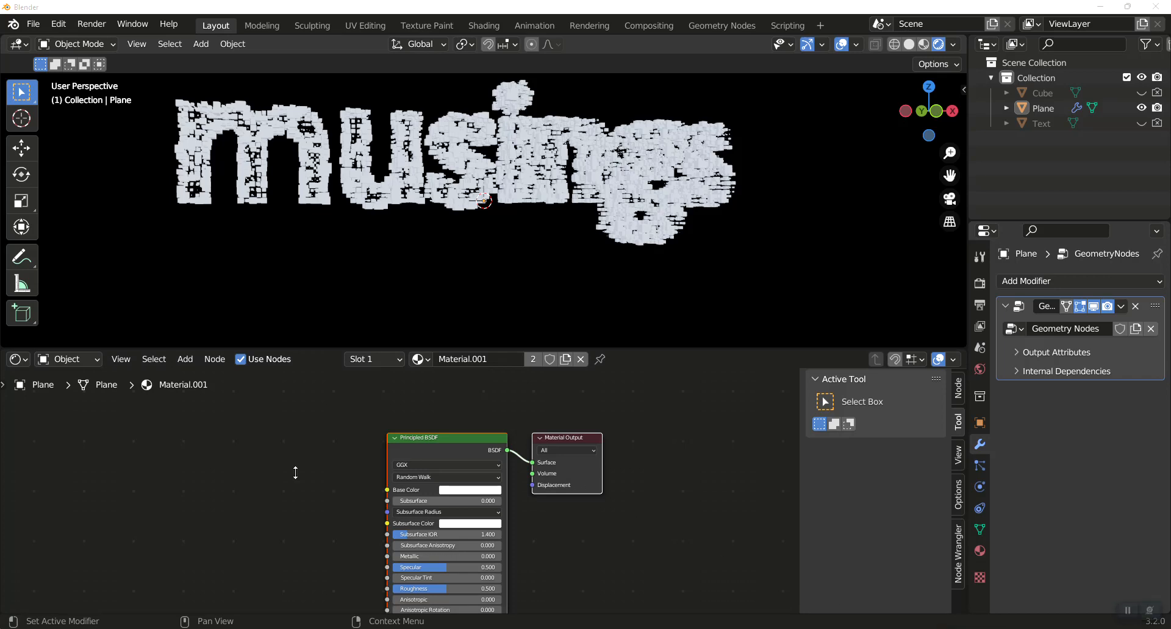
key("shift+a")
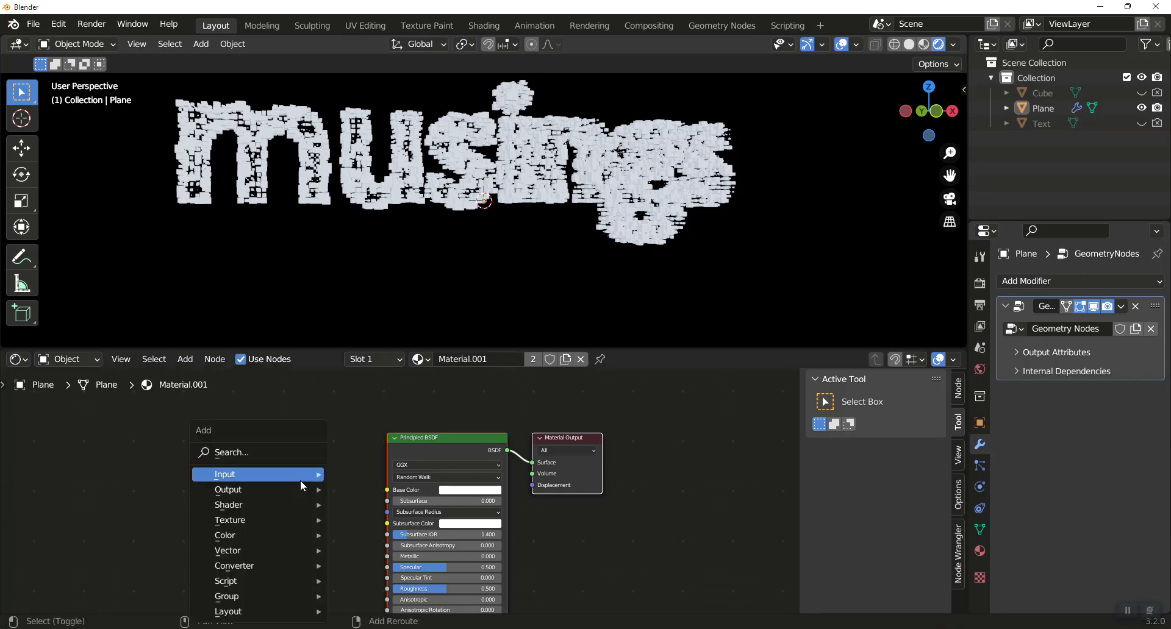
left_click(287, 452)
type("colo")
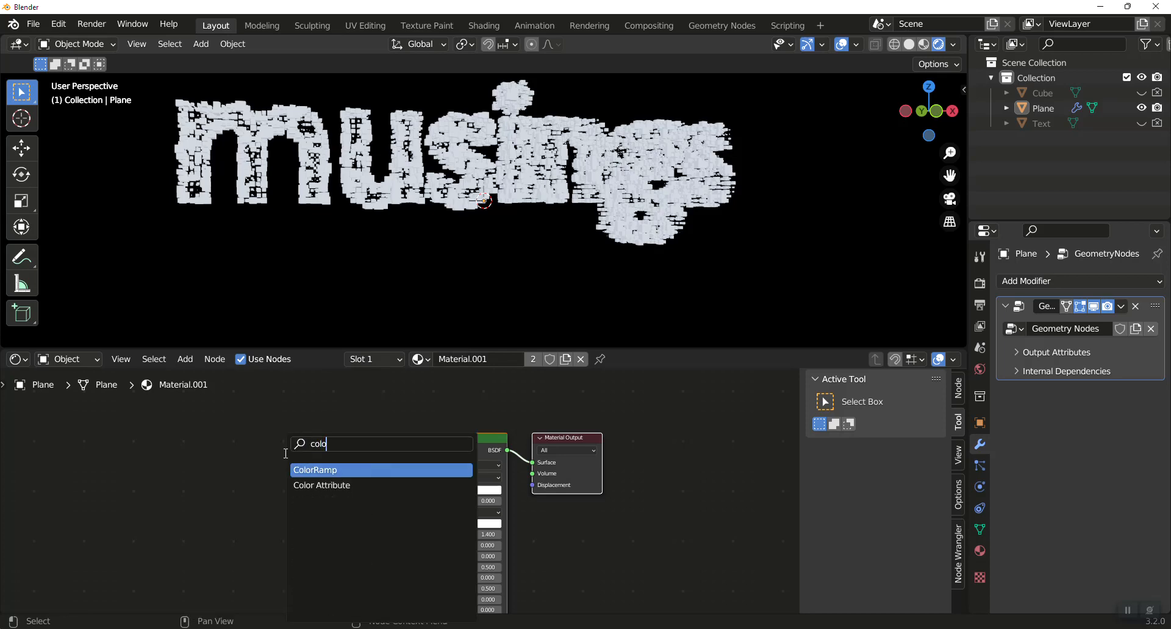
left_click(307, 475)
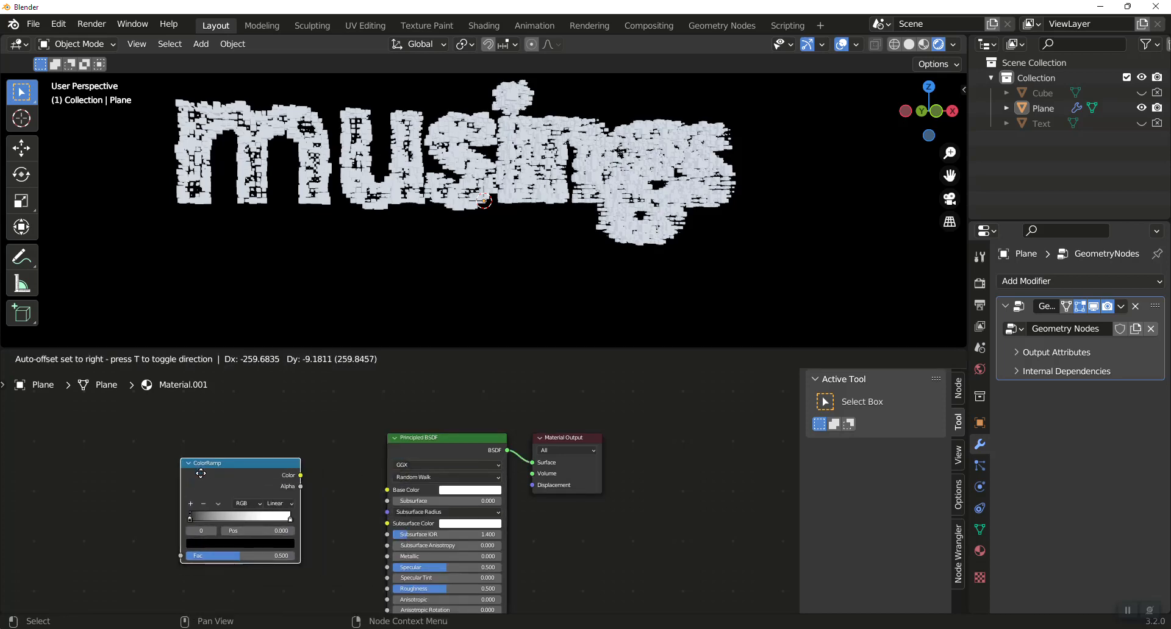
left_click(192, 470)
left_click_drag(300, 476, 383, 489)
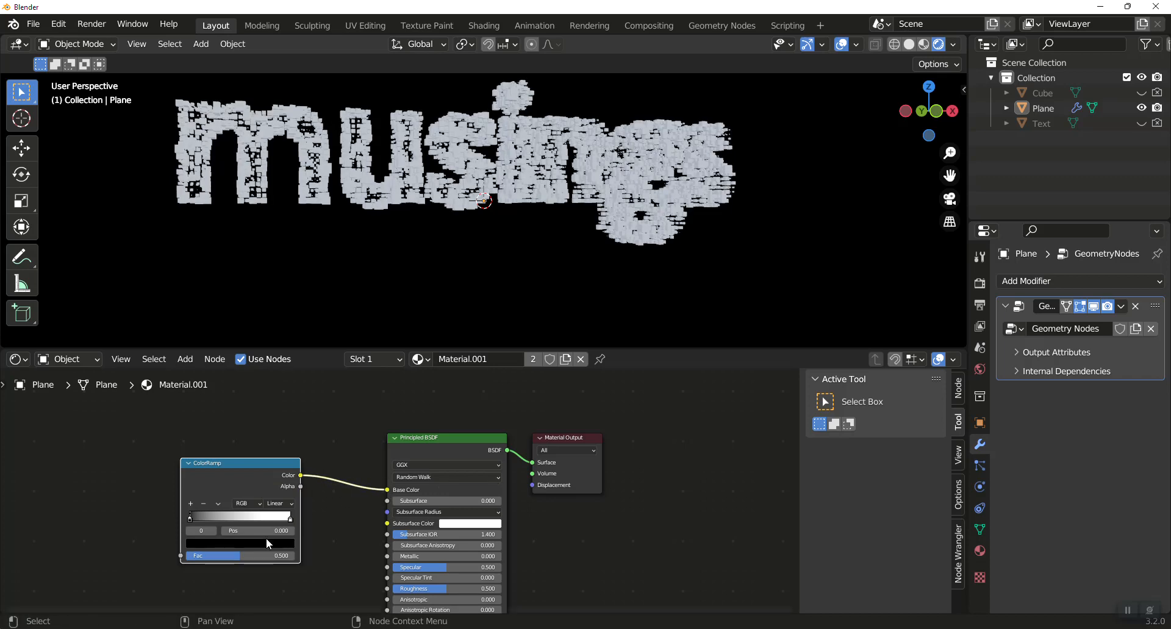
Color the ColorRamp's first stop blue with H 0.669, S 0.992, V 1.000, and its last stop bright green.
left_click(196, 543)
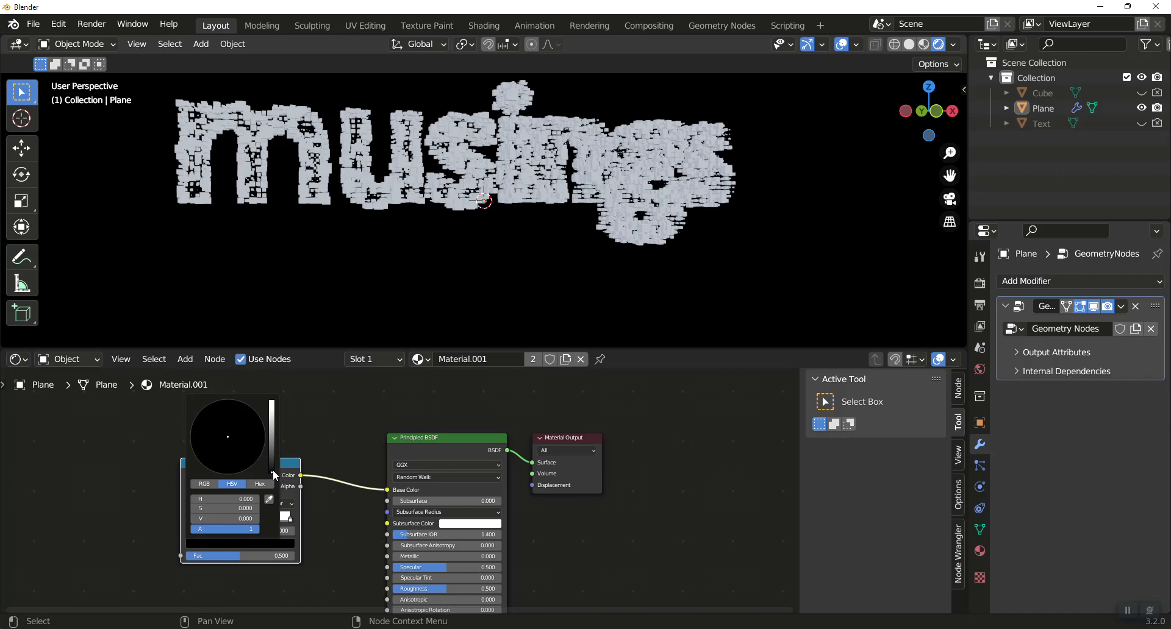
left_click_drag(274, 468, 272, 401)
left_click(259, 421)
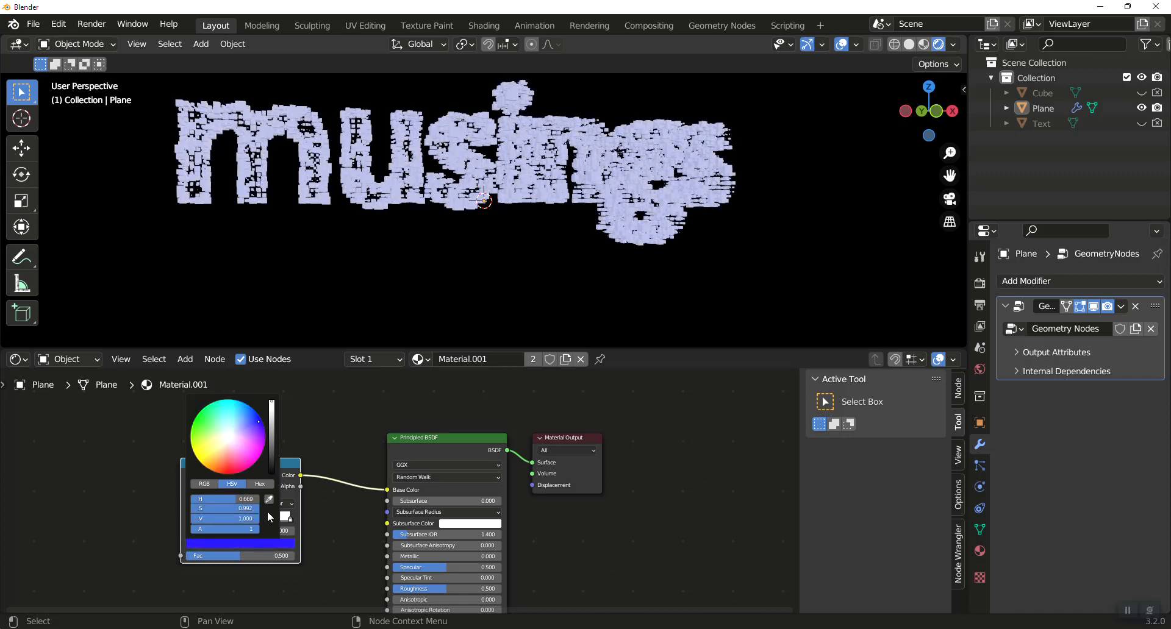
left_click(291, 518)
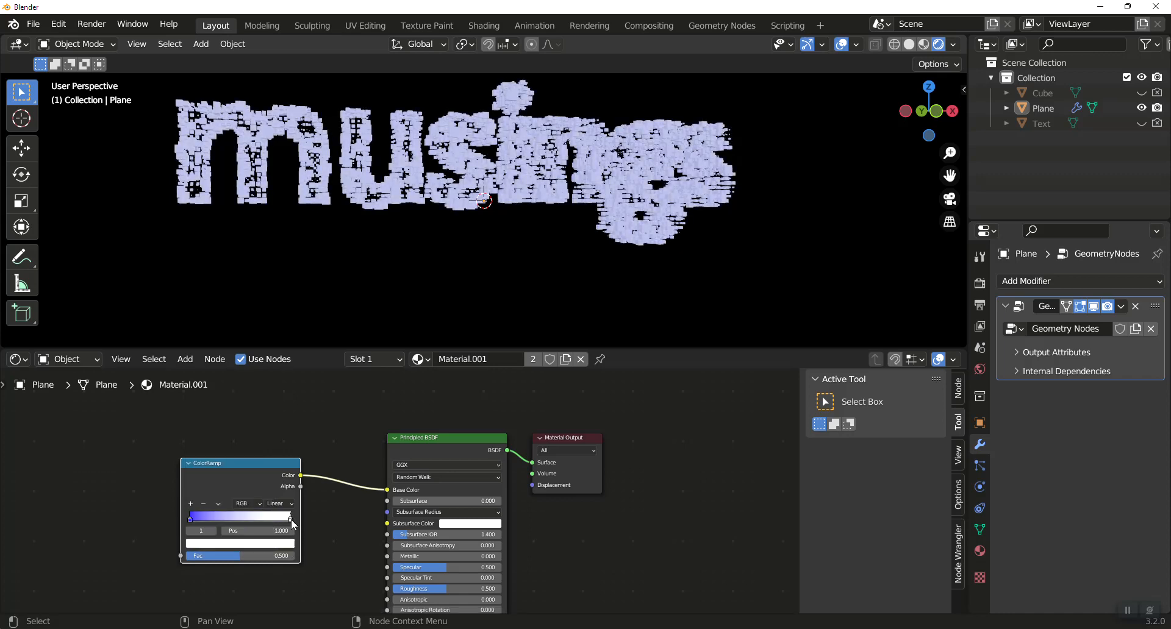
left_click(276, 545)
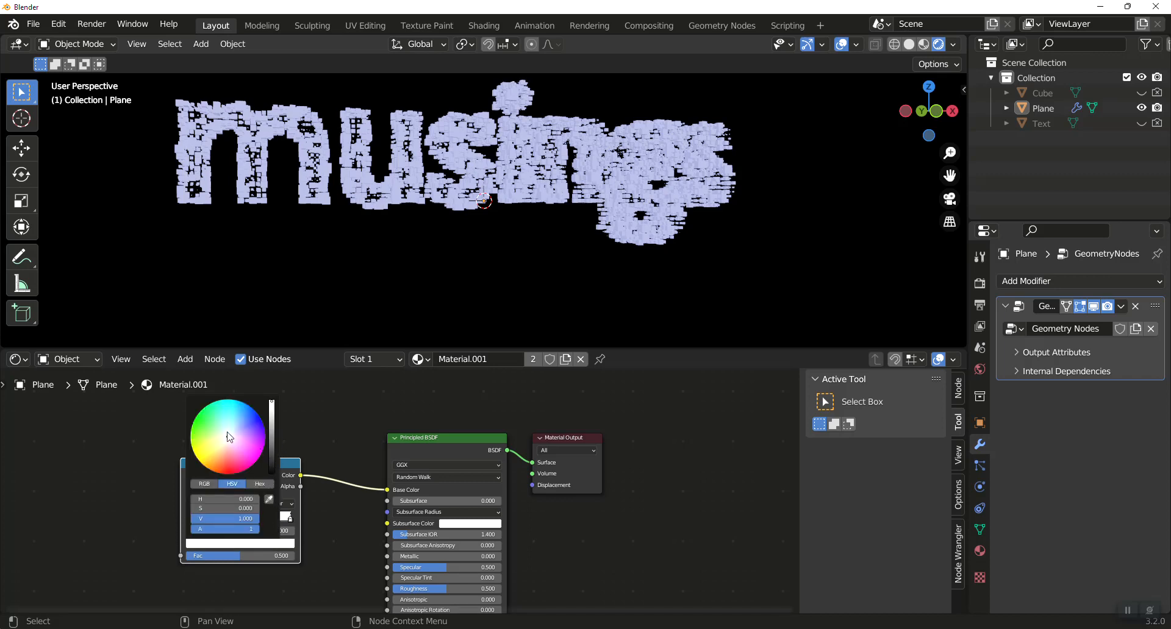
left_click_drag(227, 437, 194, 420)
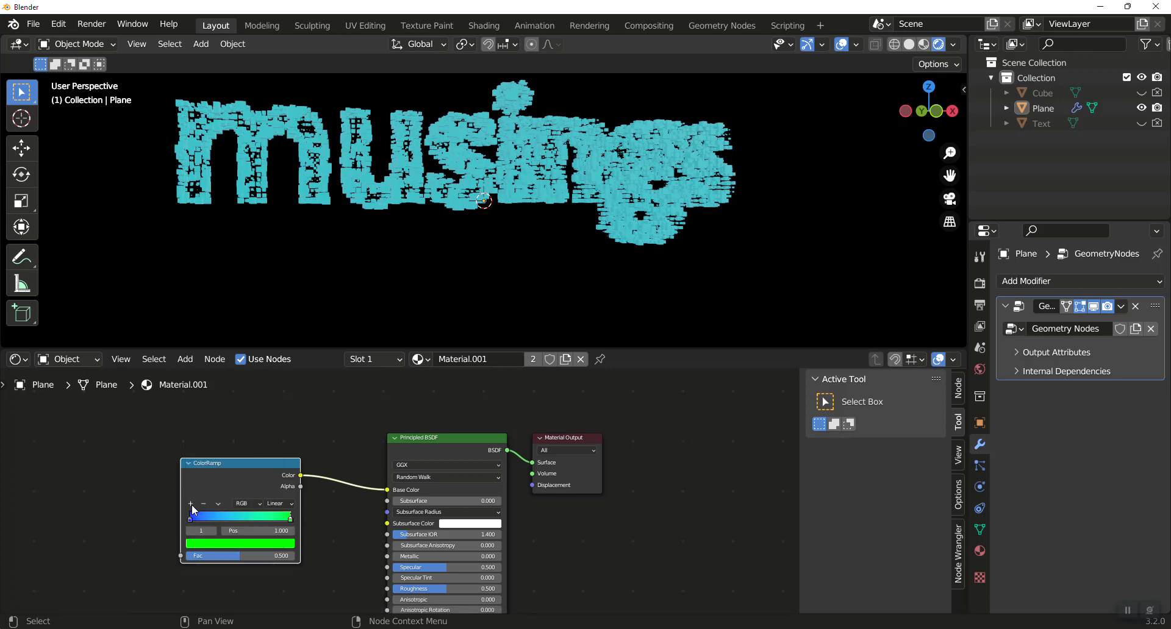
Add a blue middle stop at position 0.500 to the ColorRamp and darken the first stop to black.
left_click(190, 504)
left_click(240, 543)
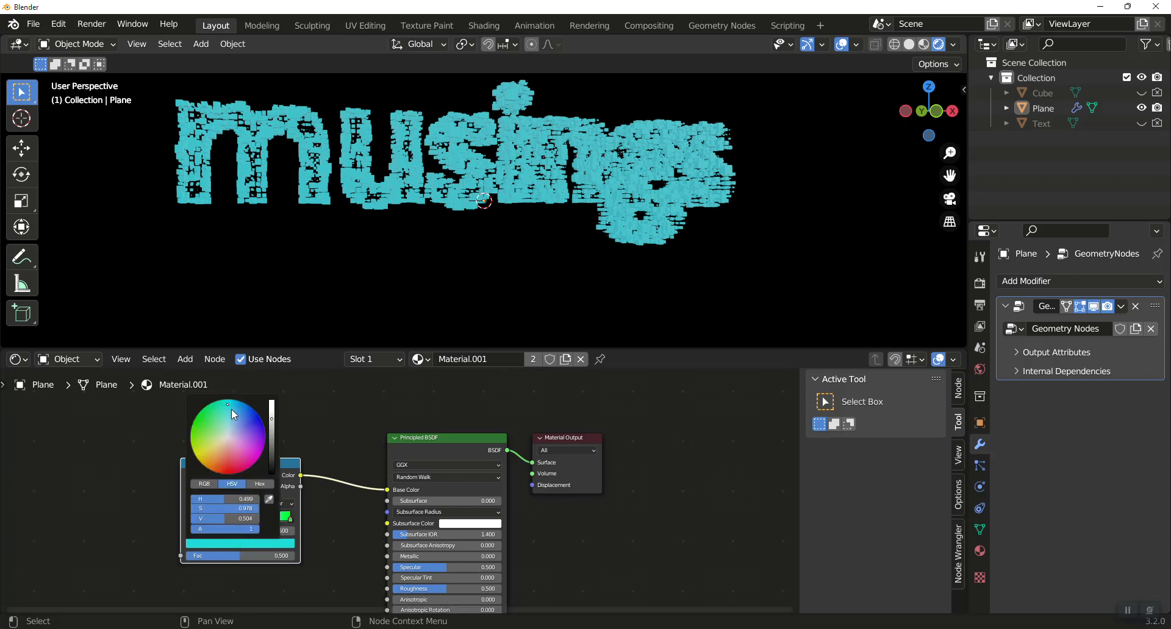
mouse_move(230, 406)
left_mouse_down()
mouse_move(261, 420)
mouse_move(271, 401)
left_mouse_up()
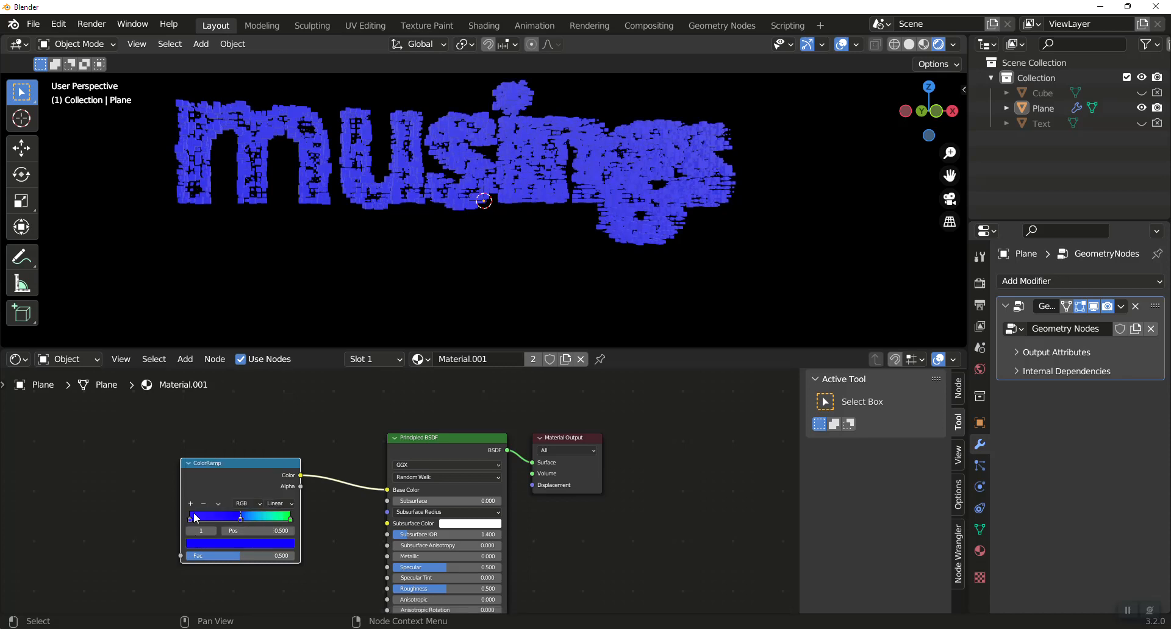
left_click(191, 519)
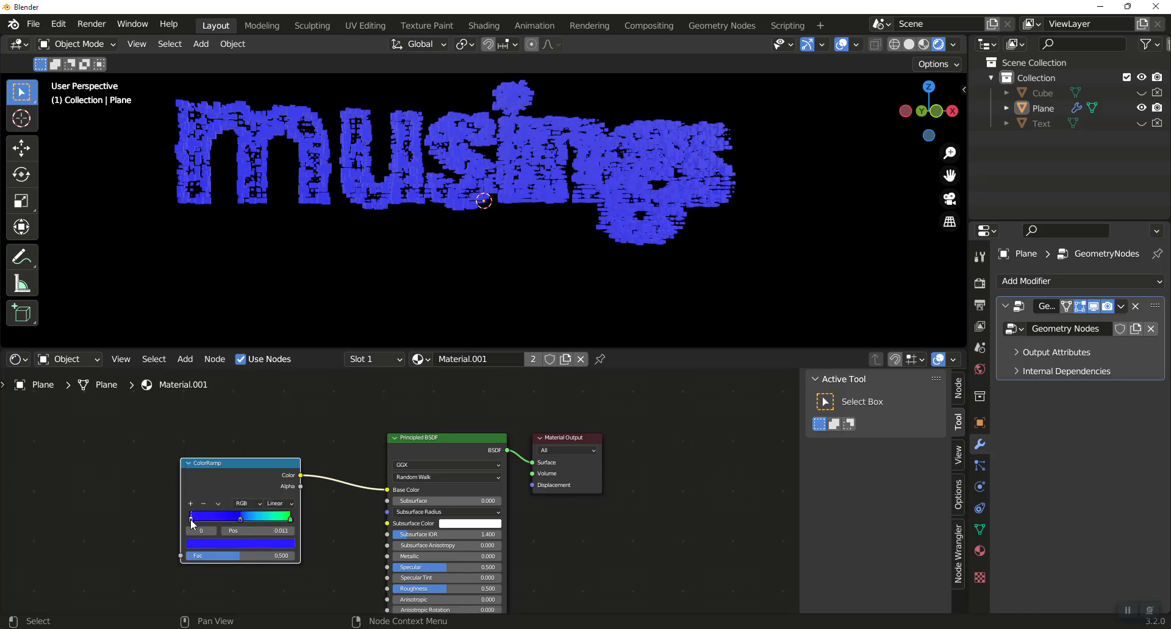
left_click(221, 541)
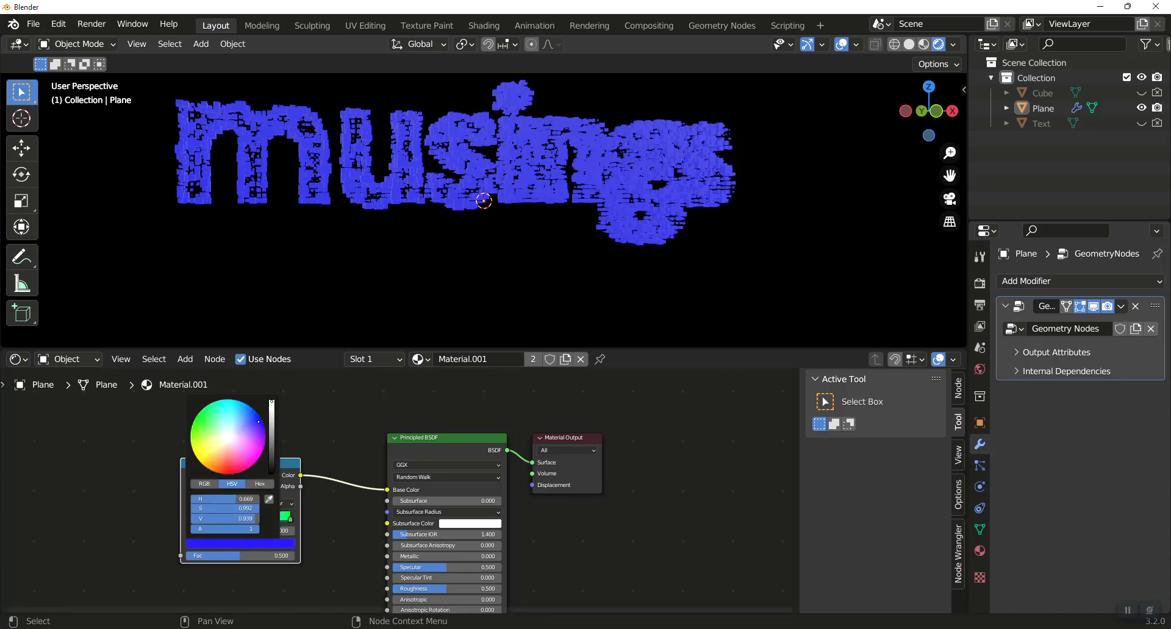
left_click_drag(271, 401, 271, 472)
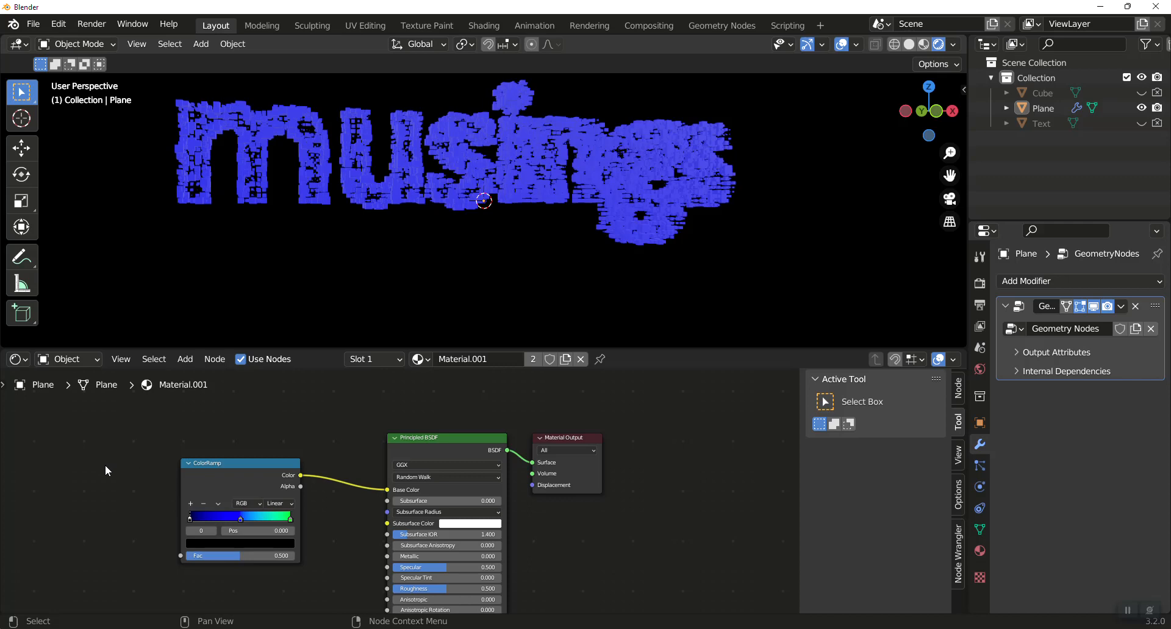
Add an Object Info node, connect its Random output to the ColorRamp's Fac, and inspect the cube colors from another angle.
key("shift+a")
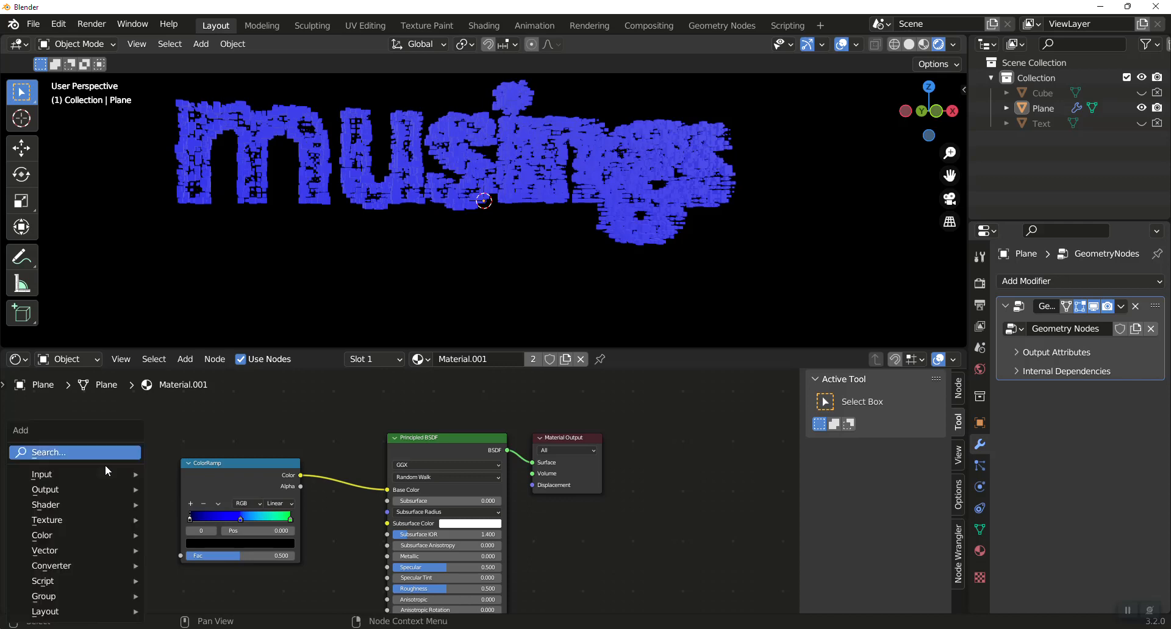
left_click(100, 446)
type("obj")
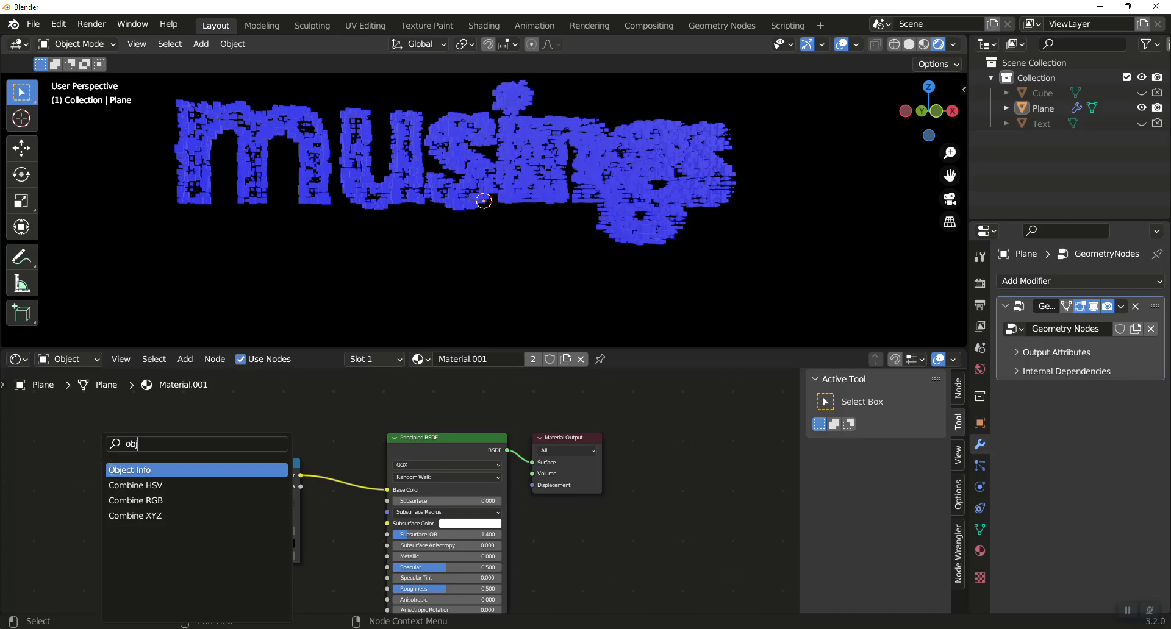
left_click(110, 469)
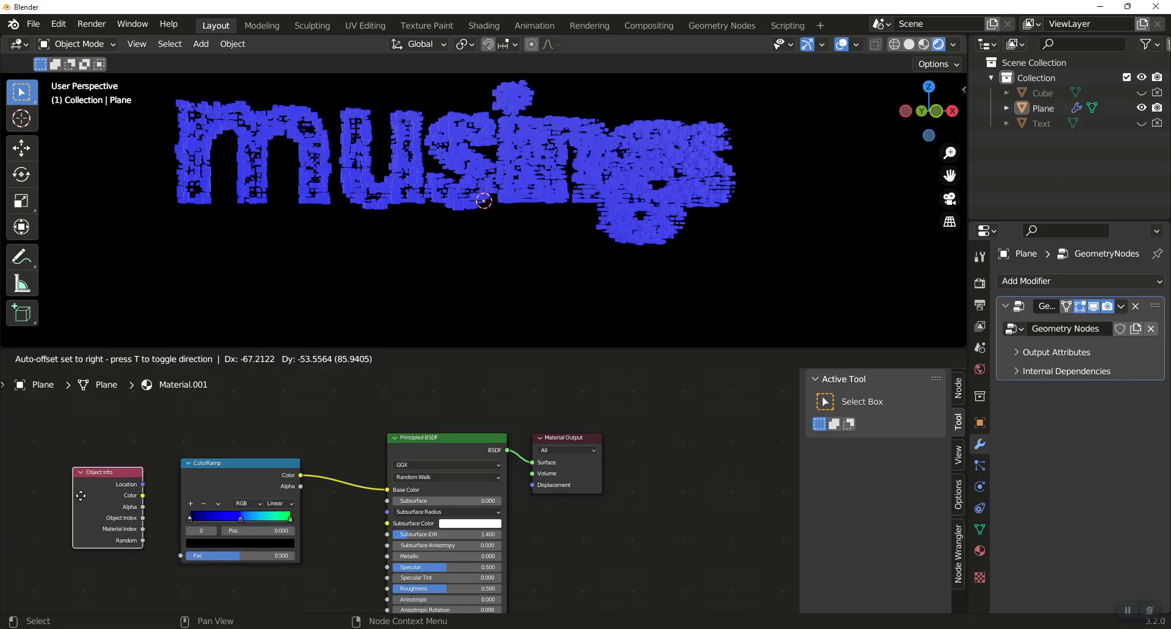
left_click(108, 538)
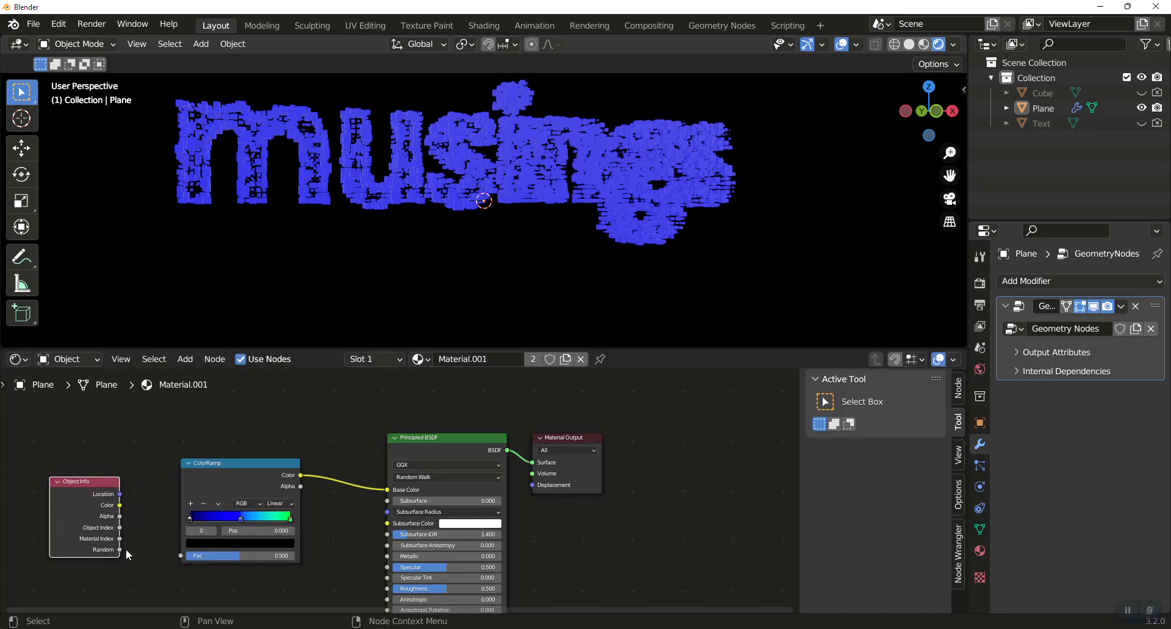
left_click_drag(121, 551, 180, 555)
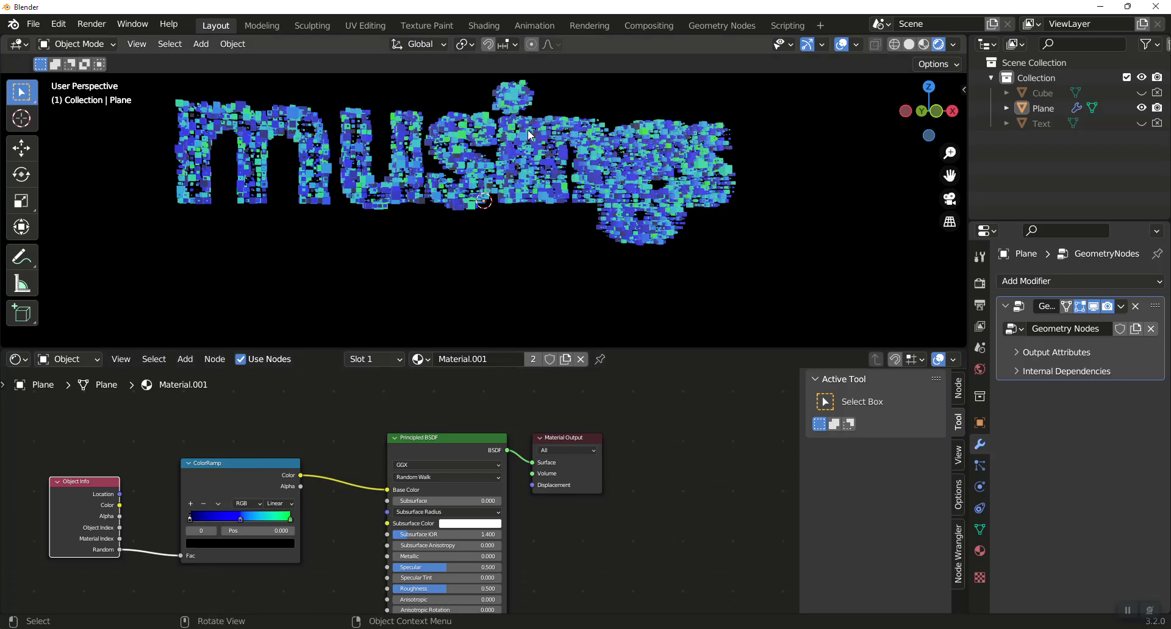
middle_click_drag(528, 129, 480, 180)
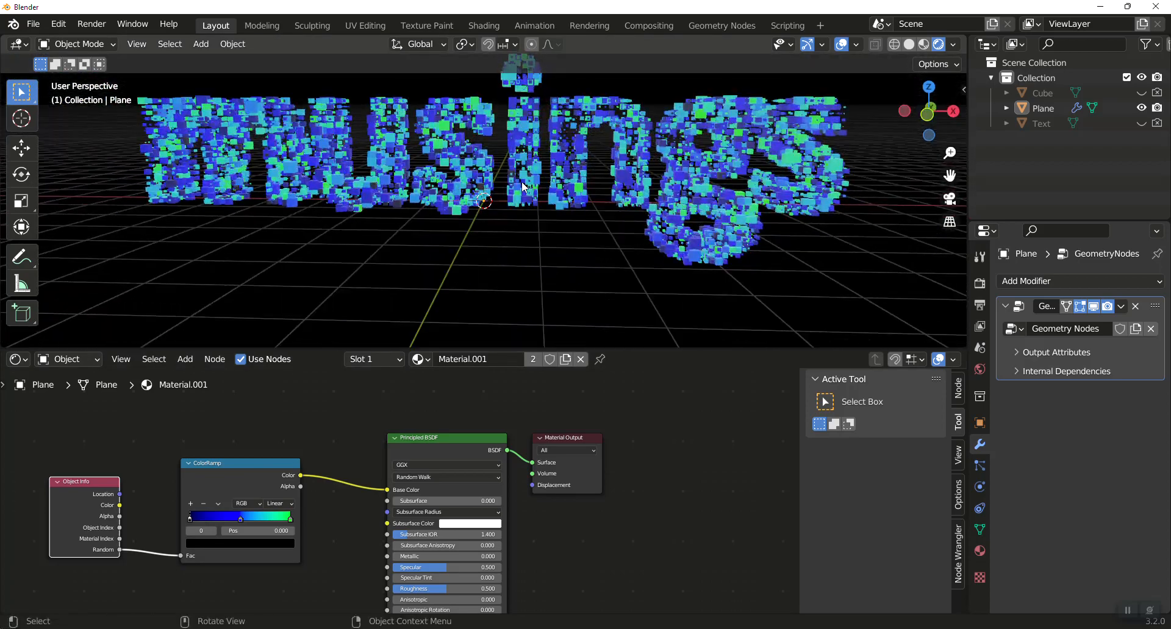
Spread the Principled BSDF and Material Output nodes apart and add an Emission node between them.
left_click_drag(474, 434, 441, 435)
left_click(582, 434)
left_click_drag(677, 439, 708, 429)
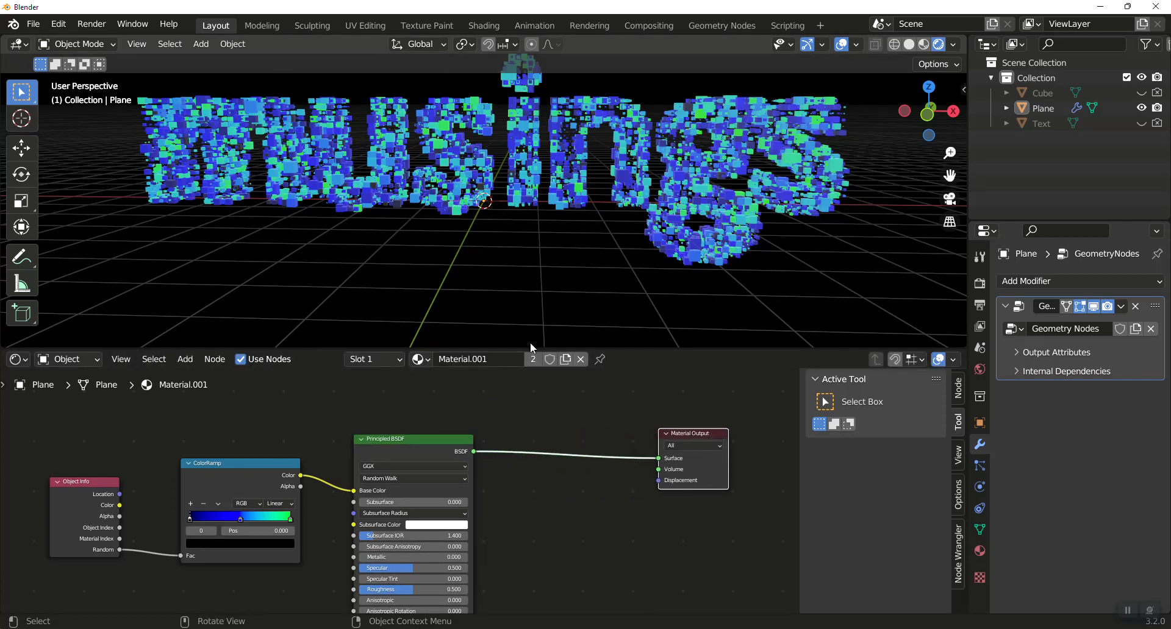
key("shift+a")
left_click(523, 385)
type("emiss")
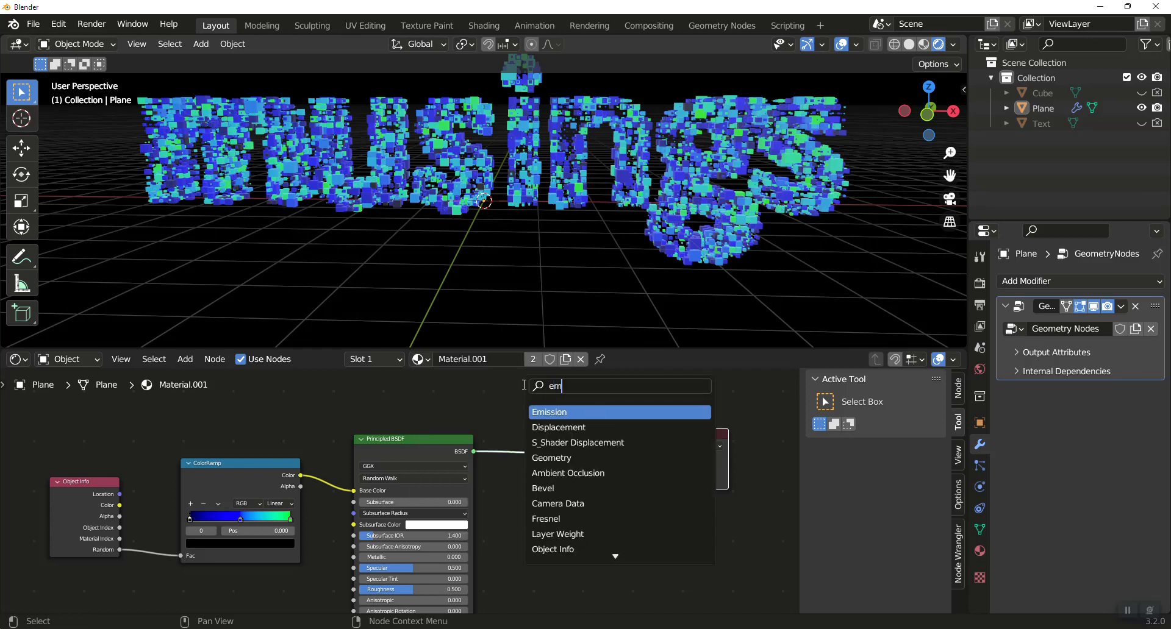
left_click(540, 413)
left_click(597, 490)
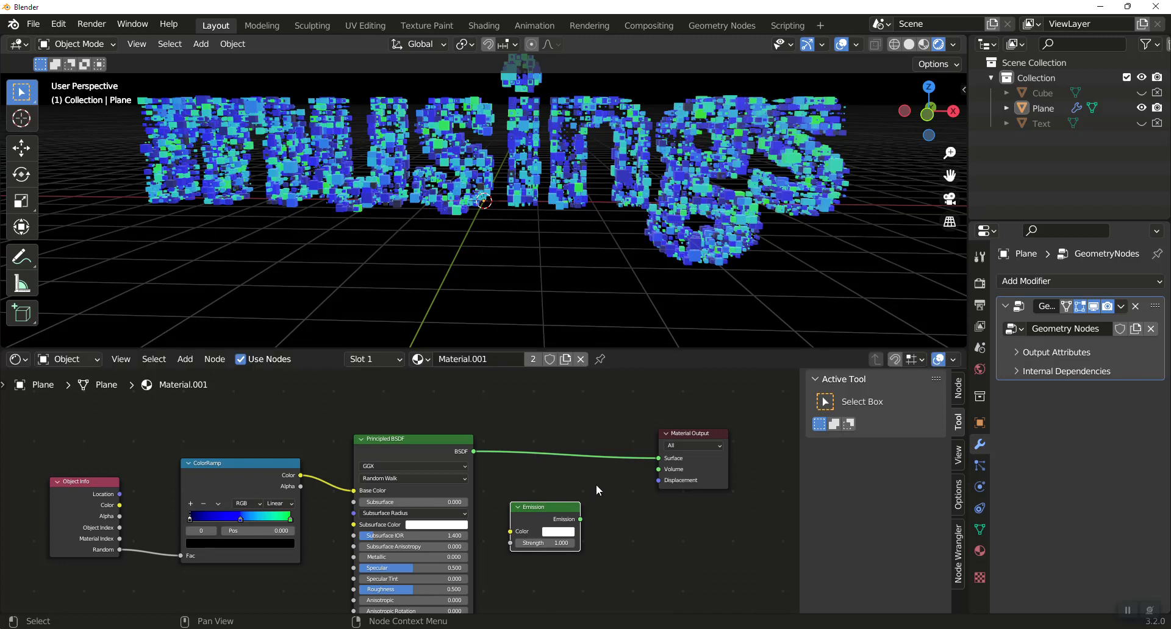
Add a Mix Shader node on the link between the Principled BSDF and the Material Output.
key("shift+a")
left_click(588, 454)
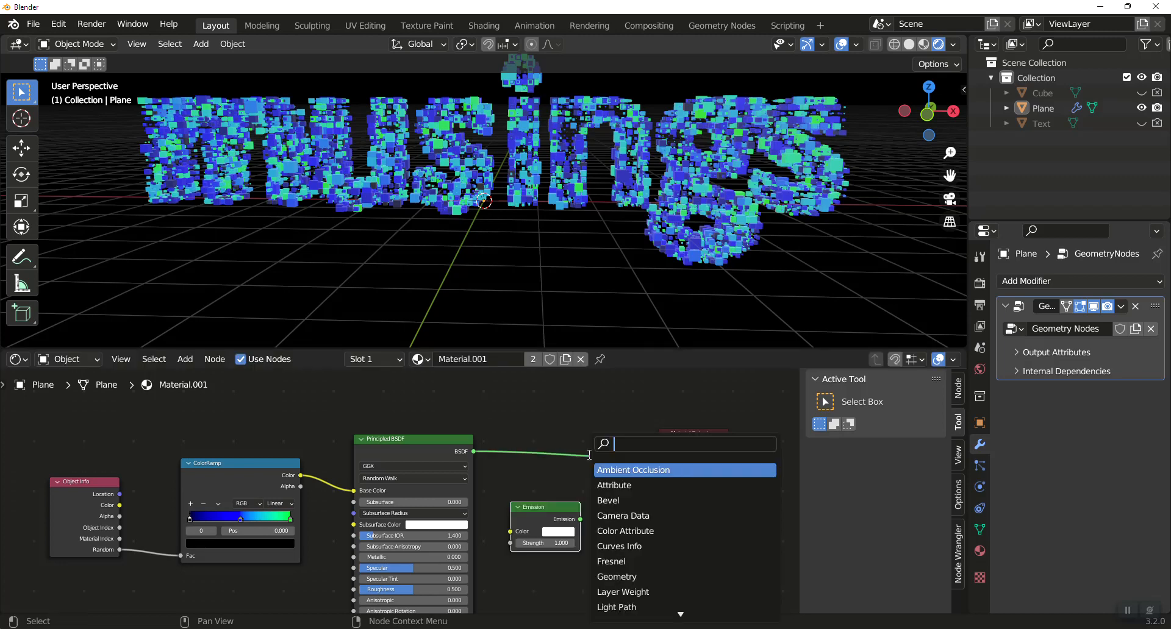
type("mix")
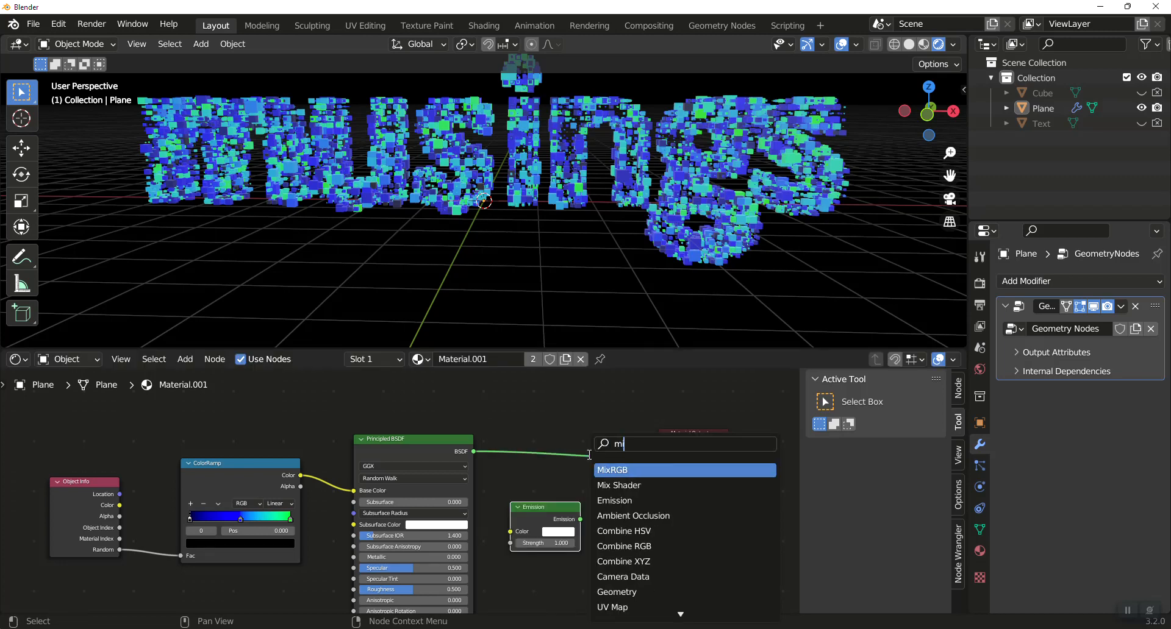
left_click(608, 486)
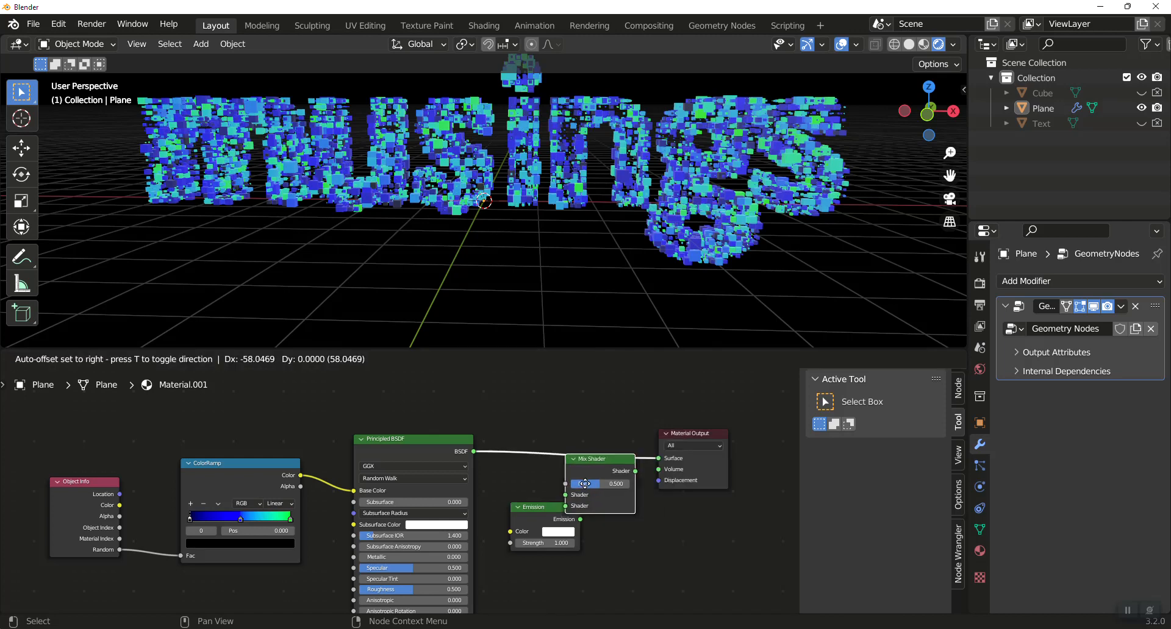
left_click(597, 479)
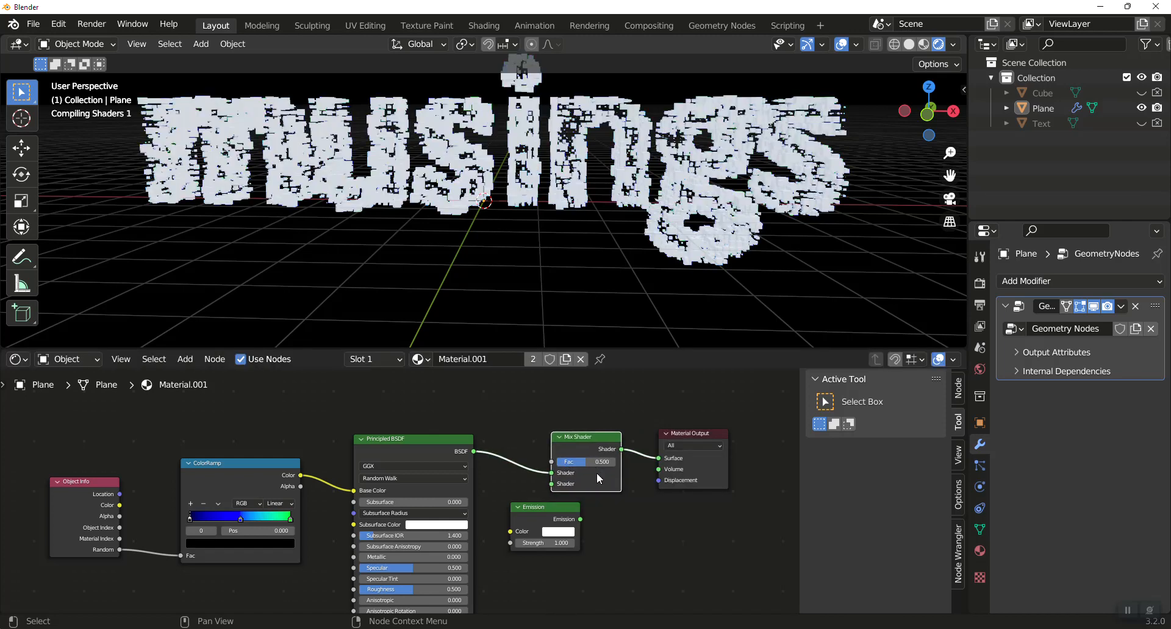
Place the Emission node below the Mix Shader and connect its output to the Mix Shader's second Shader input.
left_click(517, 505)
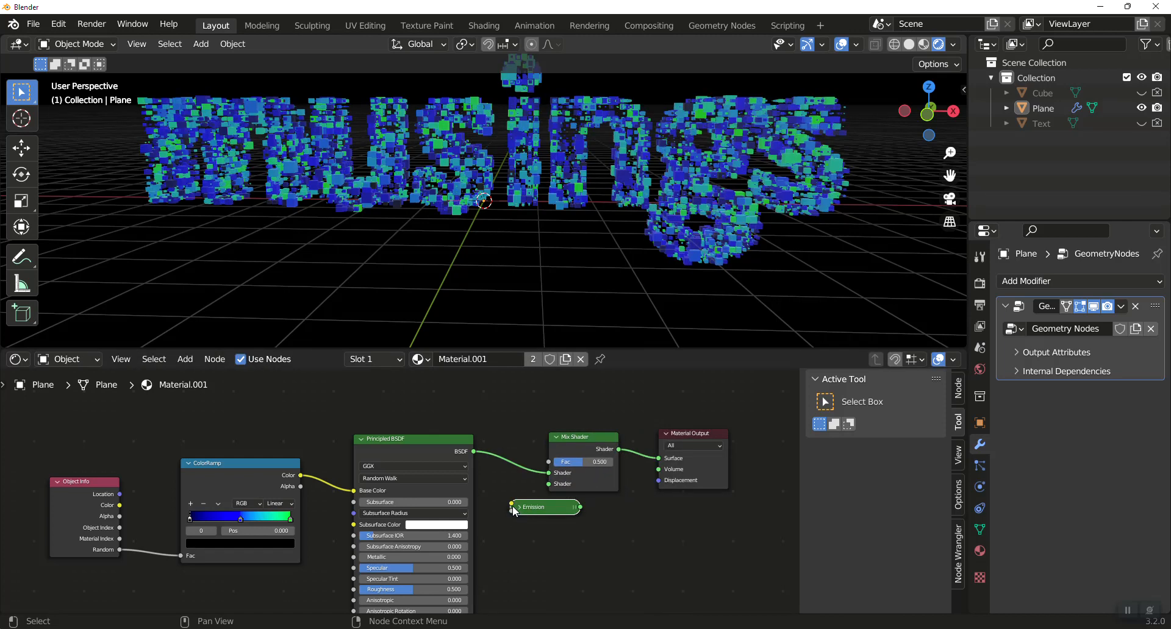
left_click(518, 507)
left_click_drag(549, 511, 550, 486)
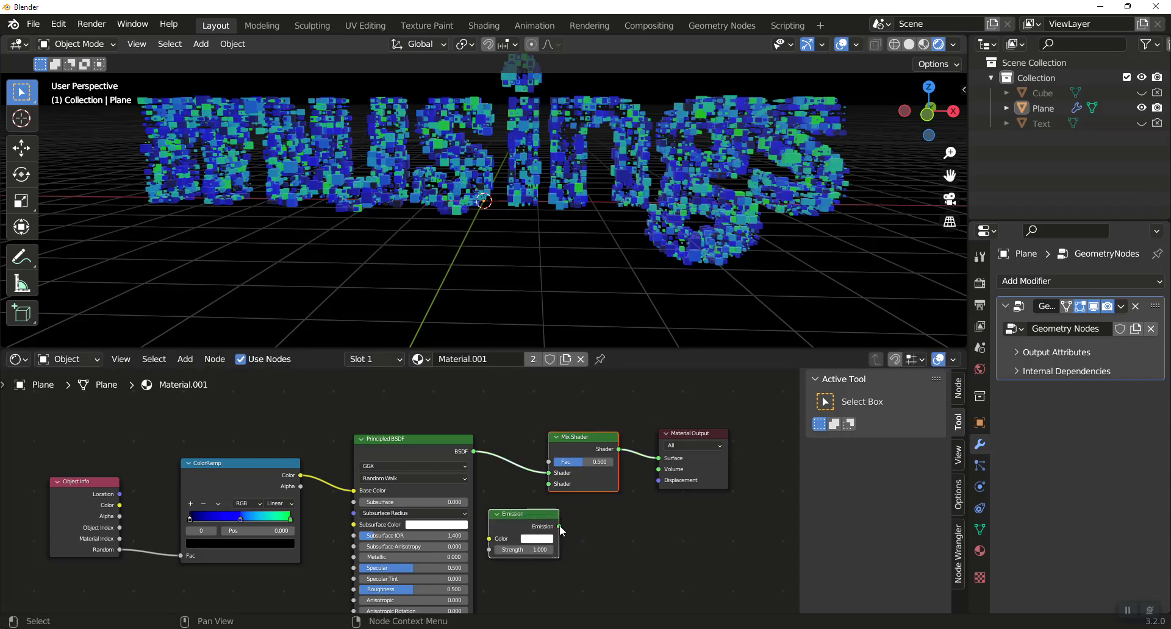
left_click_drag(559, 527, 564, 485)
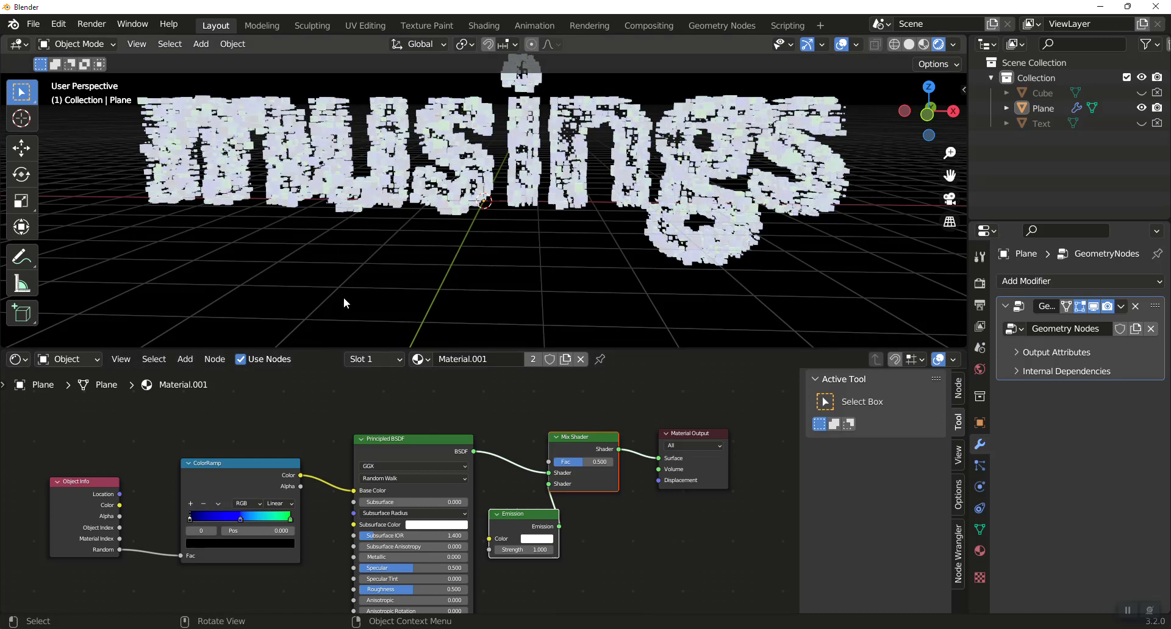
left_click_drag(509, 526, 505, 530)
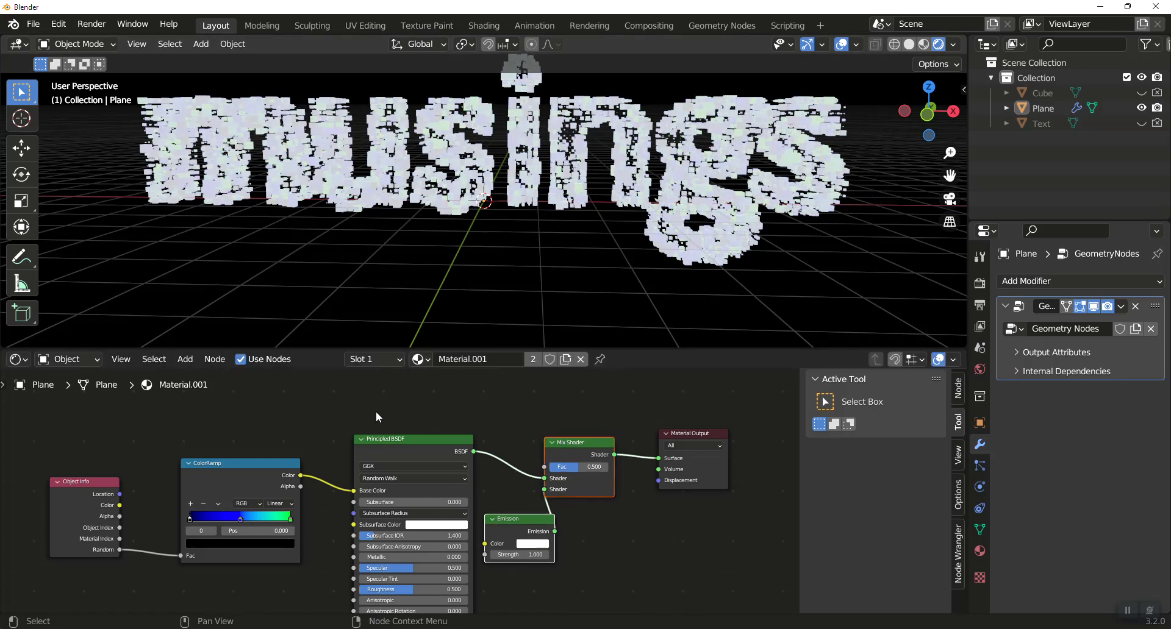
Add a second ColorRamp, feed its Fac from Object Info's Random output, and connect its Color to the Mix Shader's Fac.
key("shift+a")
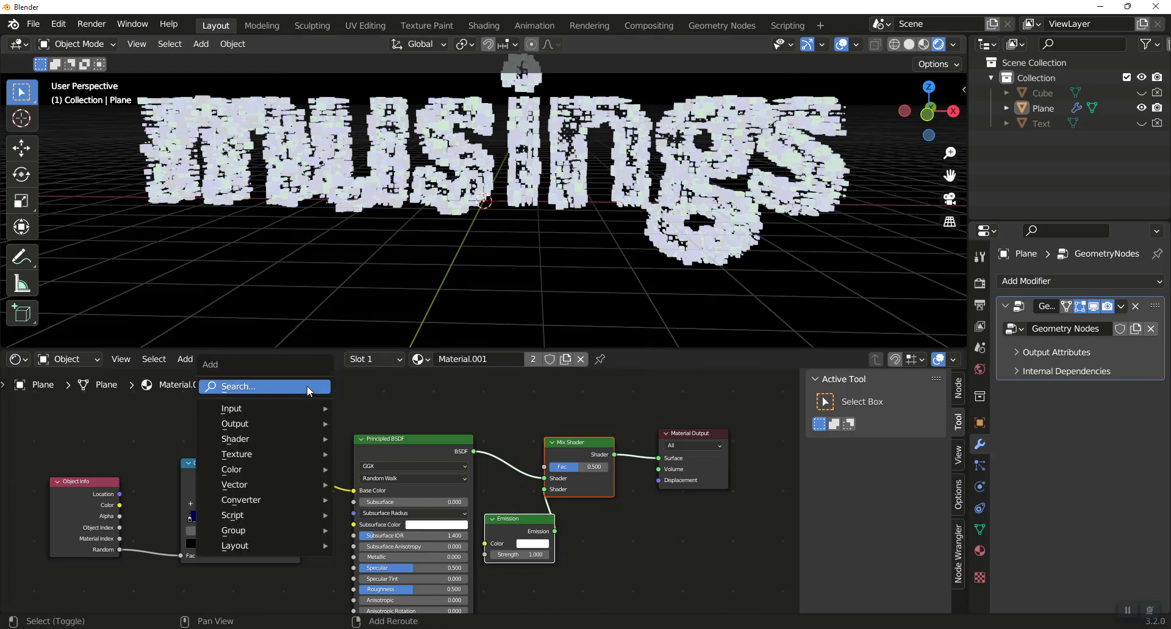
left_click(308, 384)
type("colo")
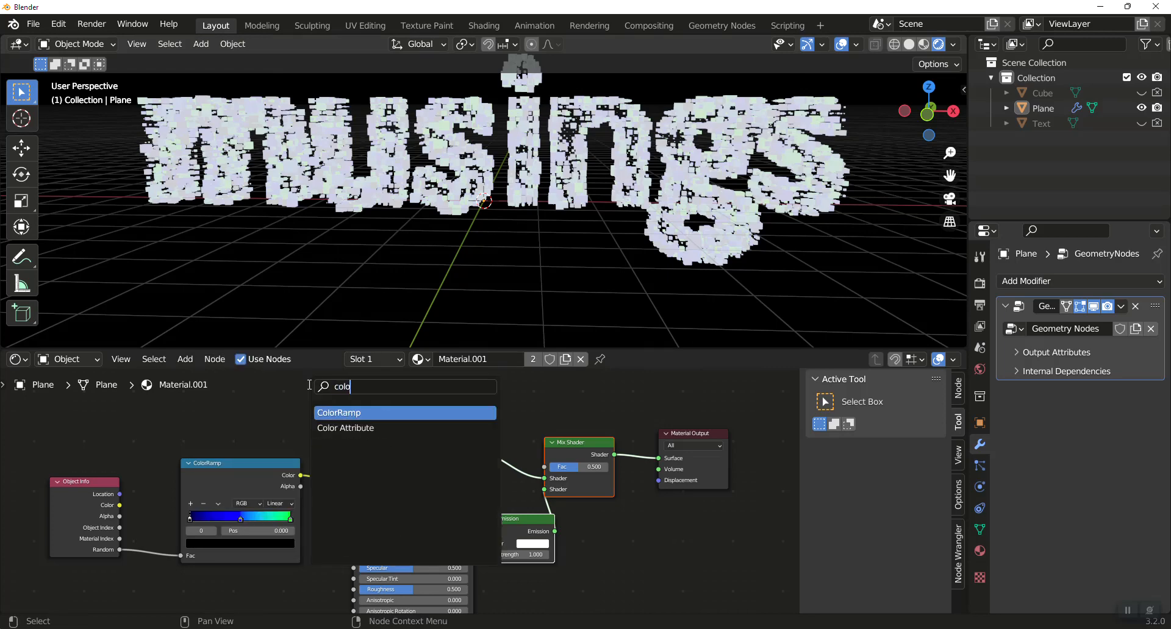
type("r")
left_click(336, 413)
left_click(280, 400)
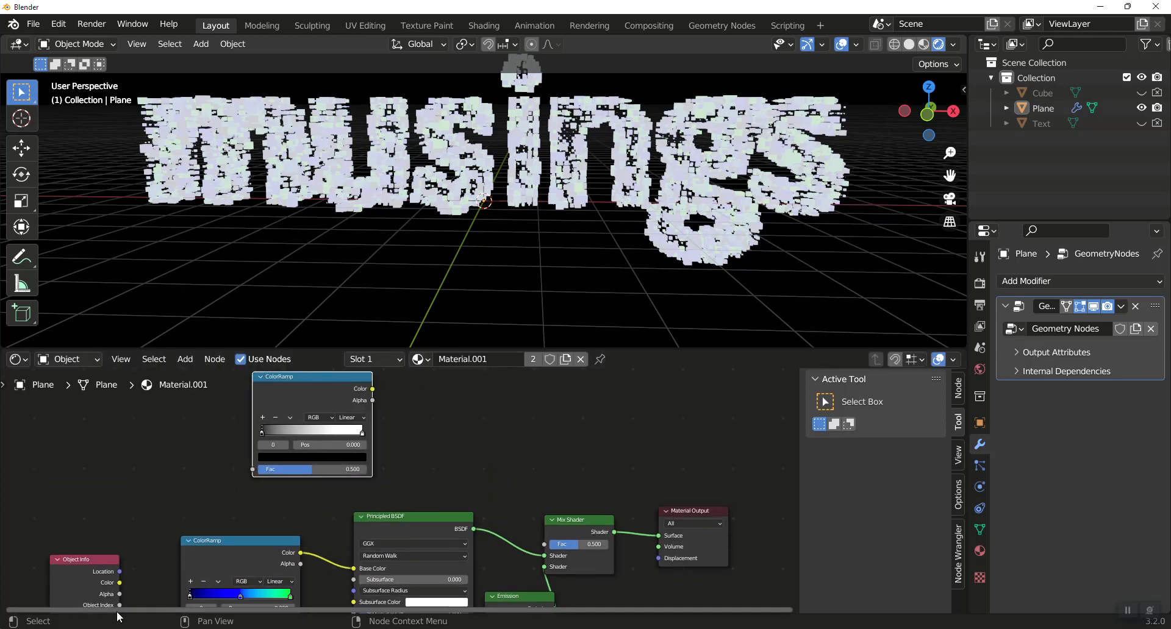
scroll(133, 586, "down", 2)
left_click_drag(194, 590, 293, 475)
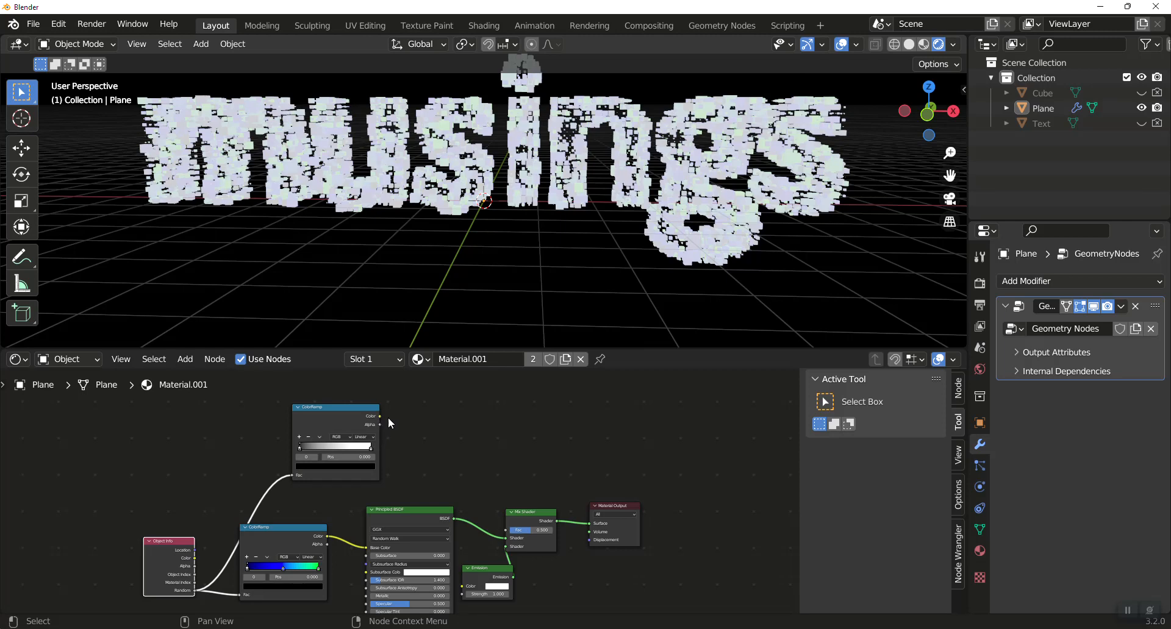
left_click_drag(388, 417, 503, 530)
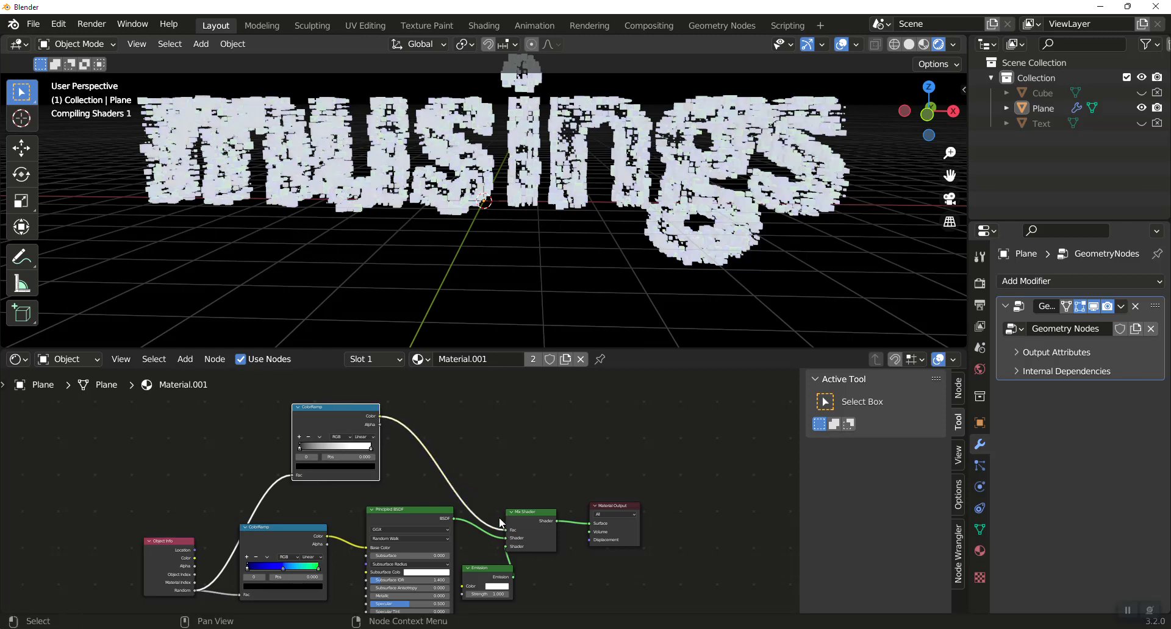
Move the new ColorRamp's white stop to about 0.45 and inspect the mix on the cubes from an angle.
left_click_drag(371, 448, 324, 455)
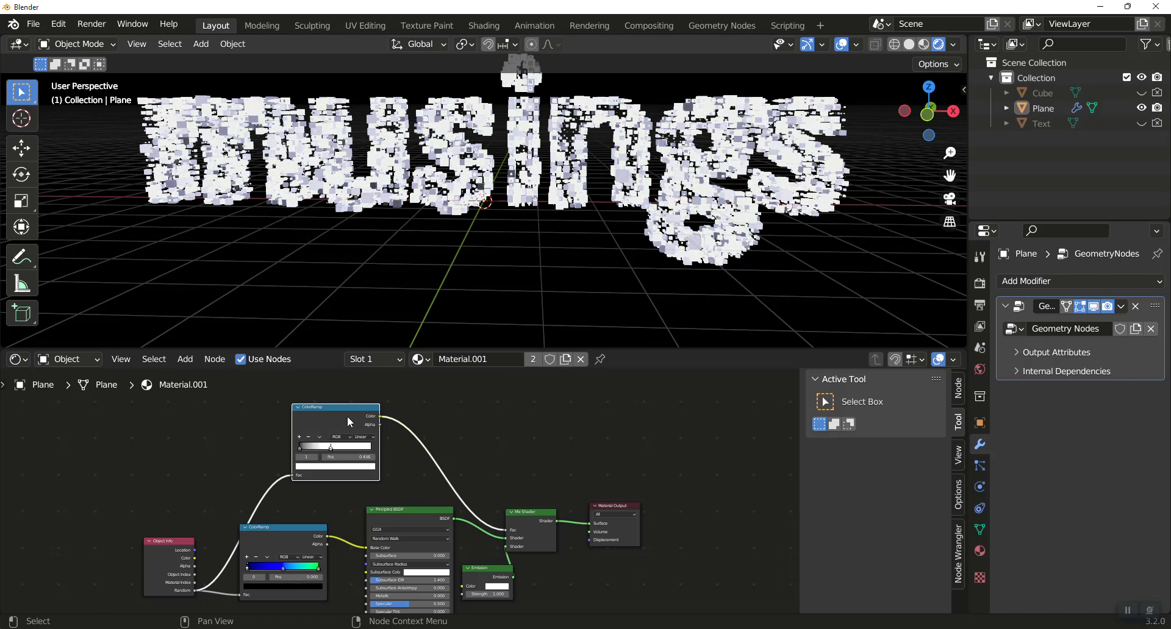
left_click(298, 448)
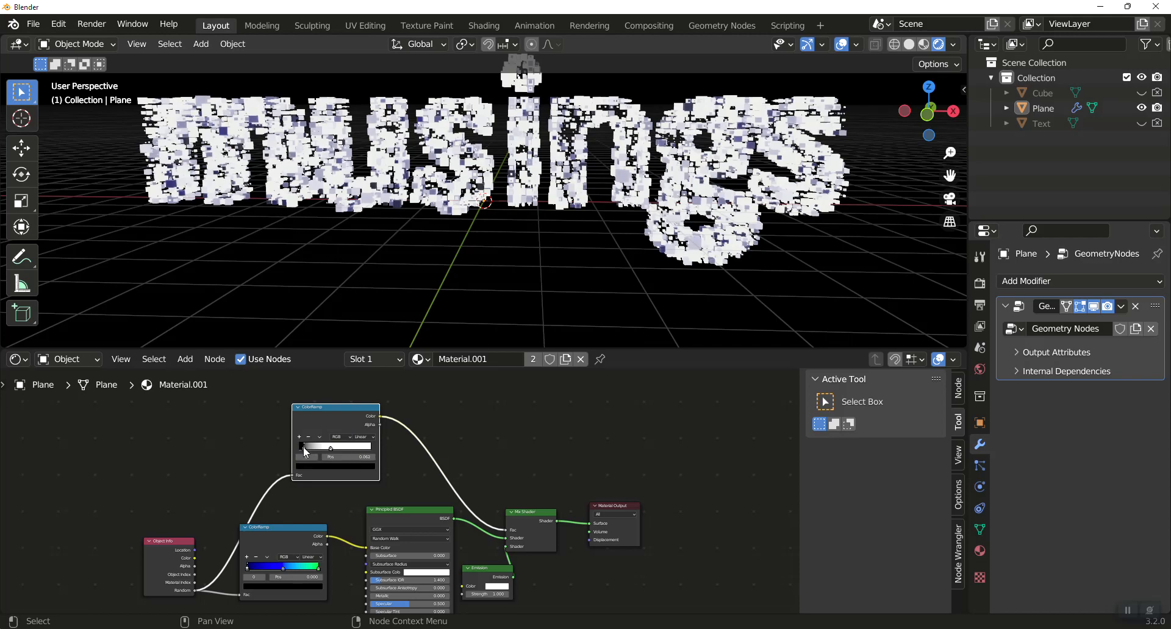
middle_click_drag(477, 190, 528, 189)
left_click(529, 186)
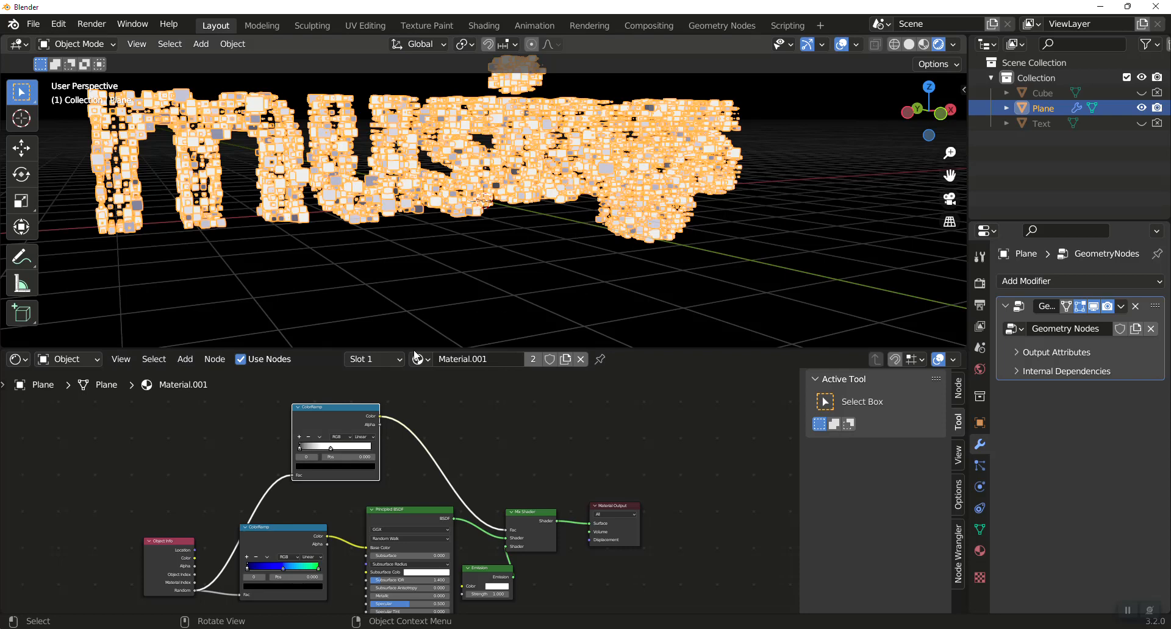
Make the Emission node's color yellow and set its Strength to 3.
left_click_drag(358, 406, 340, 398)
left_click_drag(425, 517, 414, 516)
left_click(499, 594)
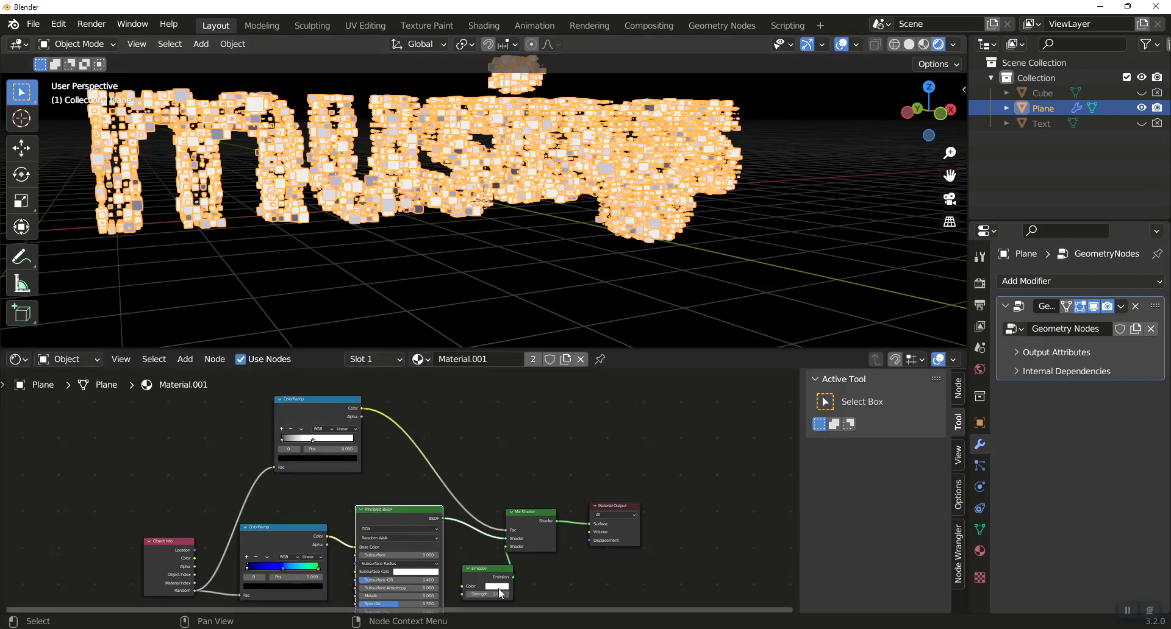
left_click(497, 586)
left_click(497, 586)
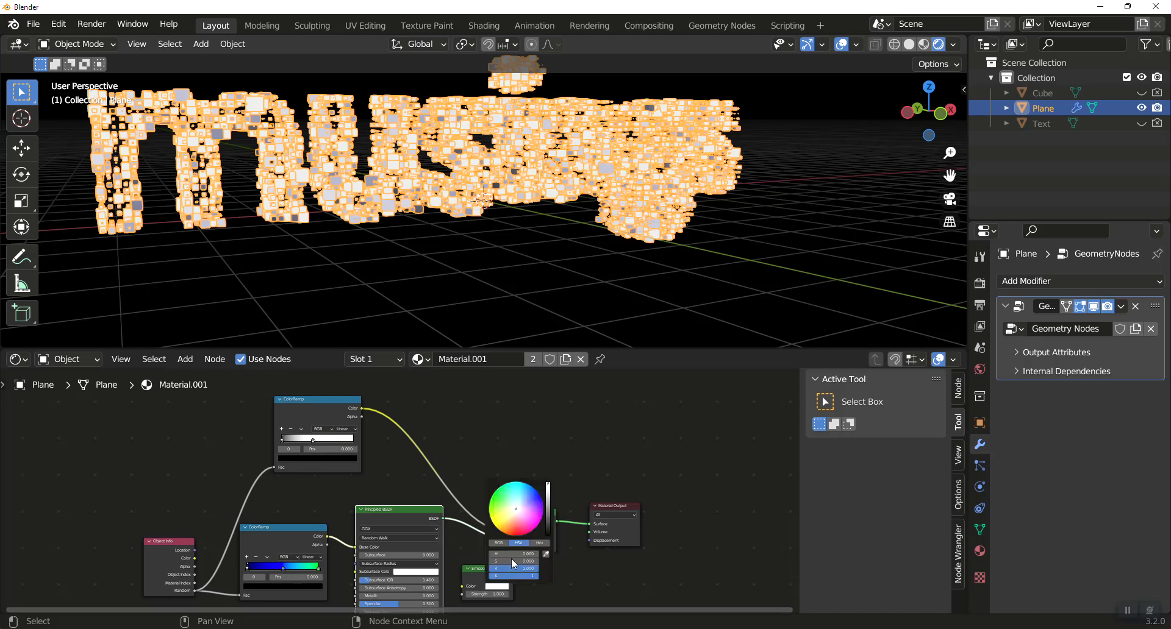
left_click_drag(516, 510, 492, 523)
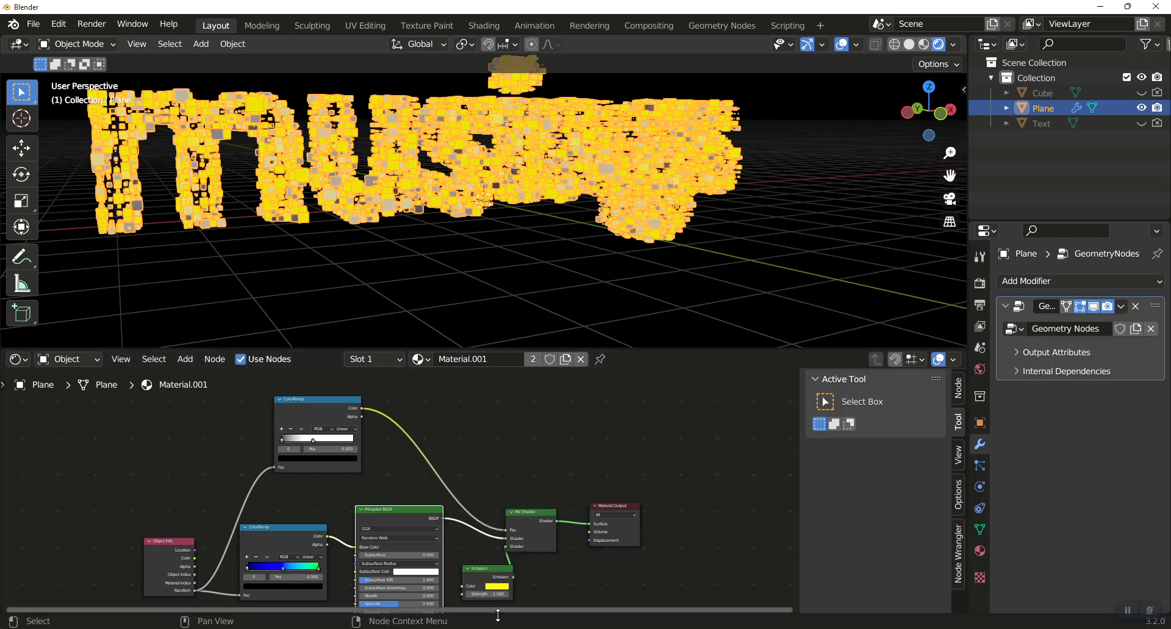
left_click(495, 594)
type("3")
key("Return")
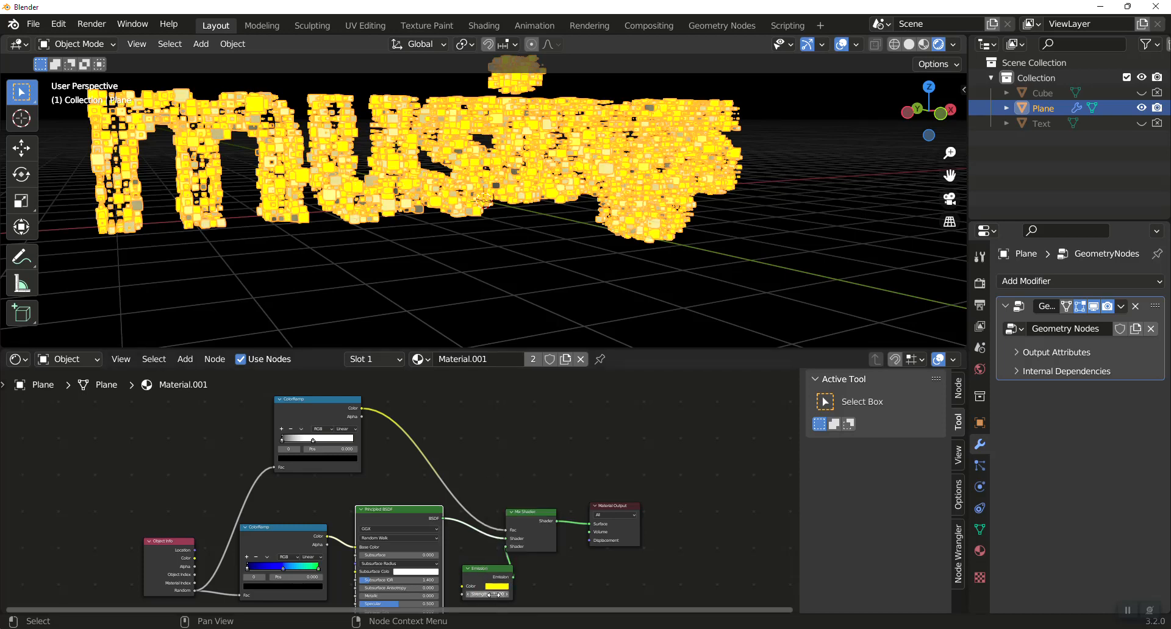
Set the black-and-white ColorRamp to Constant interpolation and shift its stops so only a narrow white band remains at the end.
middle_click_drag(527, 445, 583, 440)
left_click_drag(234, 530, 217, 468)
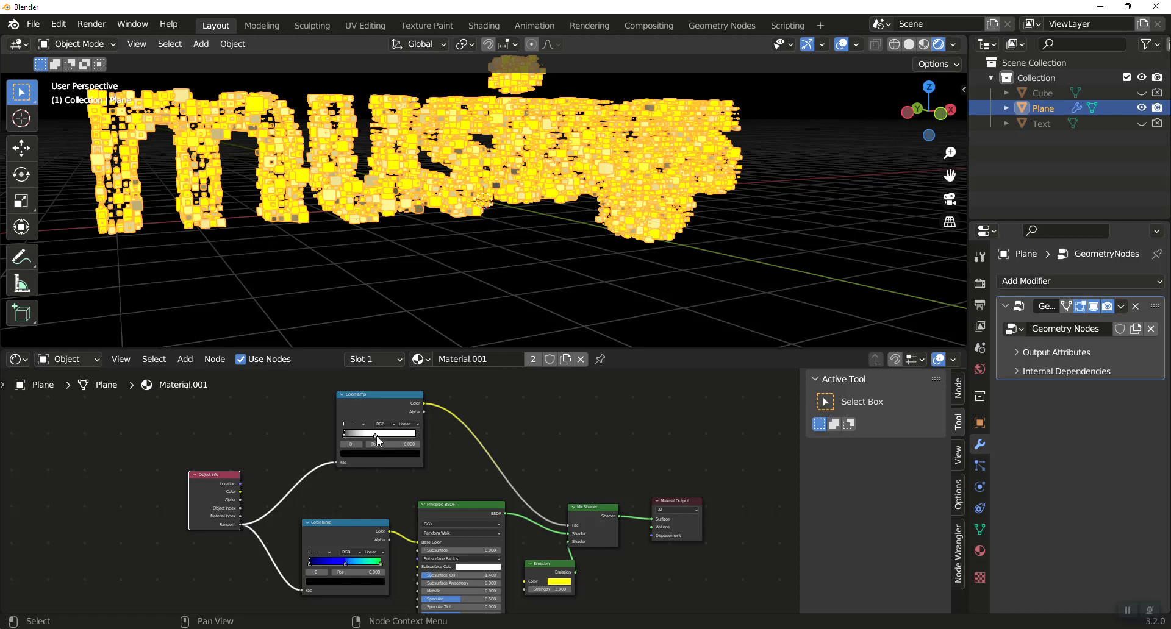
left_click(418, 423)
left_click(416, 461)
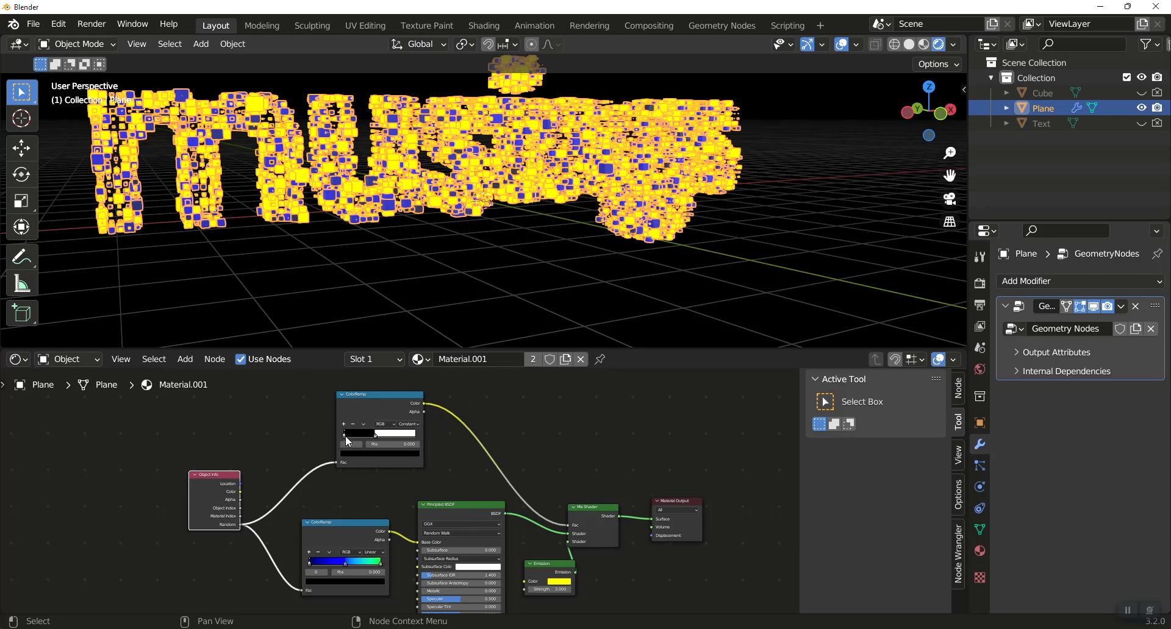
left_click_drag(346, 437, 425, 439)
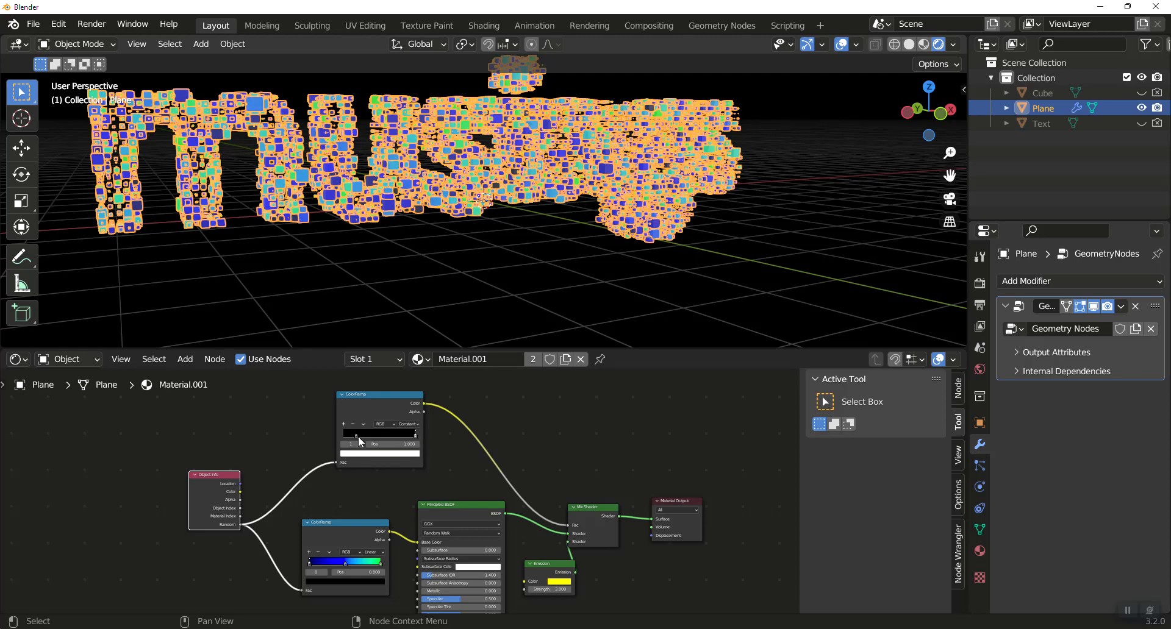
left_click_drag(354, 441, 413, 440)
Deselect the text and inspect its scattered yellow cubes from several angles, ending in the front view.
left_click(519, 298)
middle_click_drag(514, 297, 586, 253)
scroll(495, 278, "up", 3)
scroll(558, 255, "down", 2)
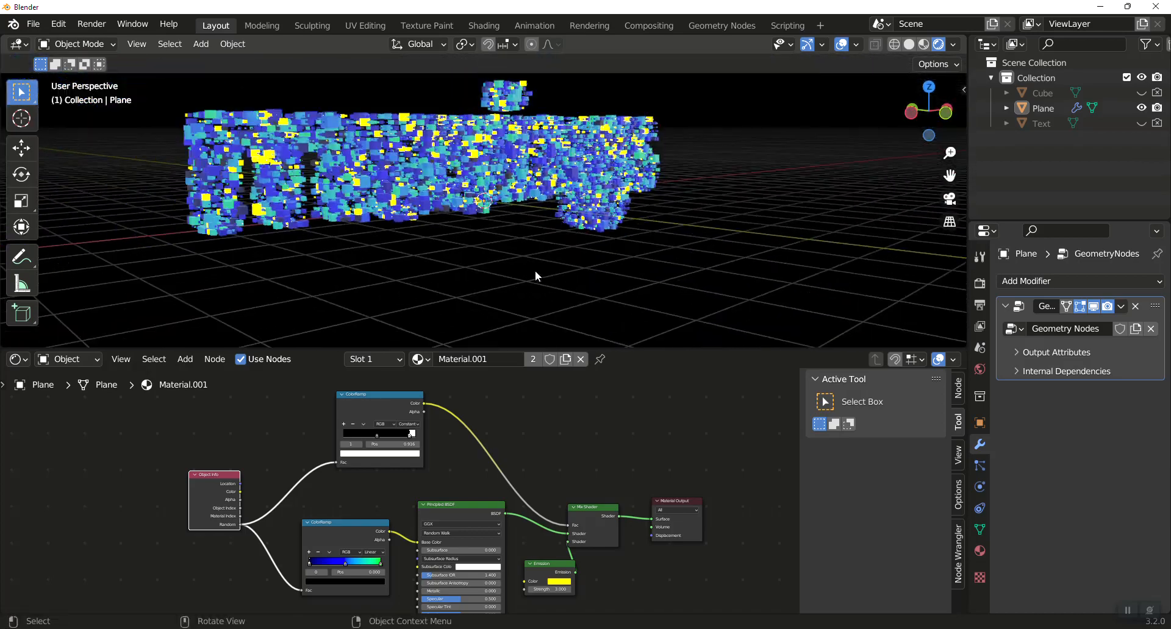
middle_click_drag(360, 274, 309, 276)
key("KP_1")
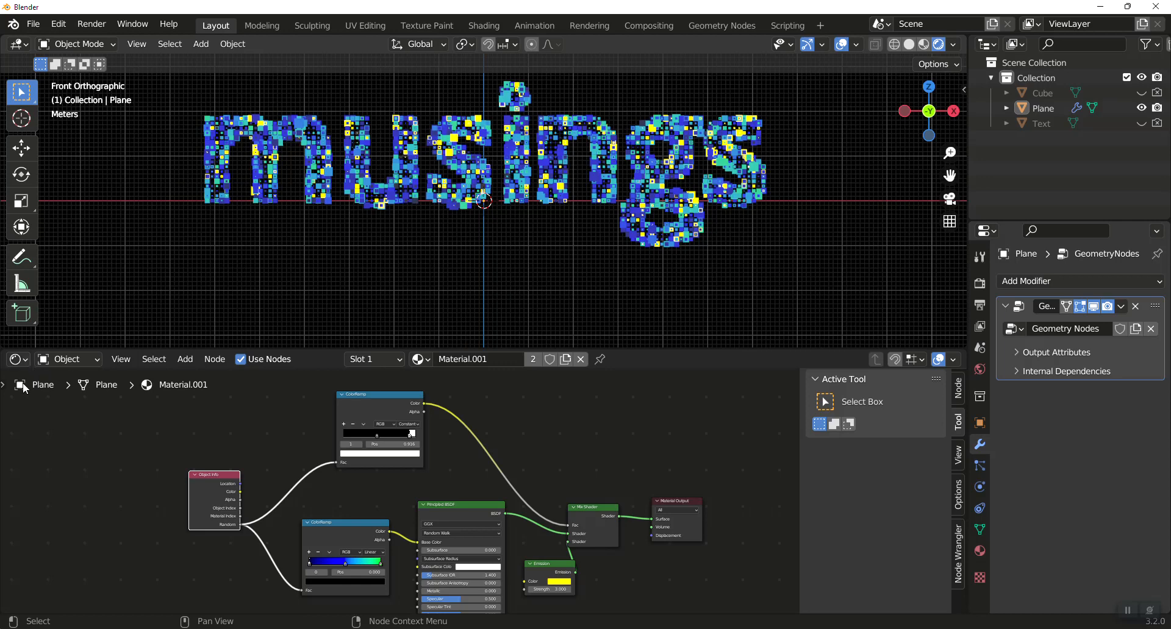
Switch the node area from the Shader Editor to the Geometry Node Editor showing the plane's node tree.
left_click(18, 359)
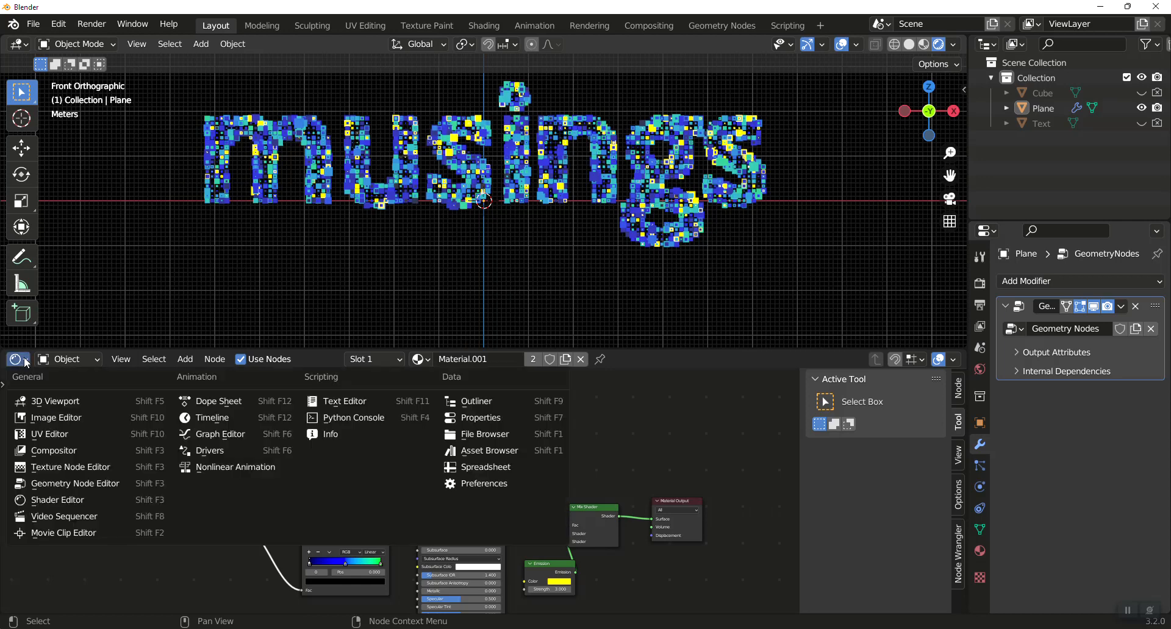
left_click(57, 502)
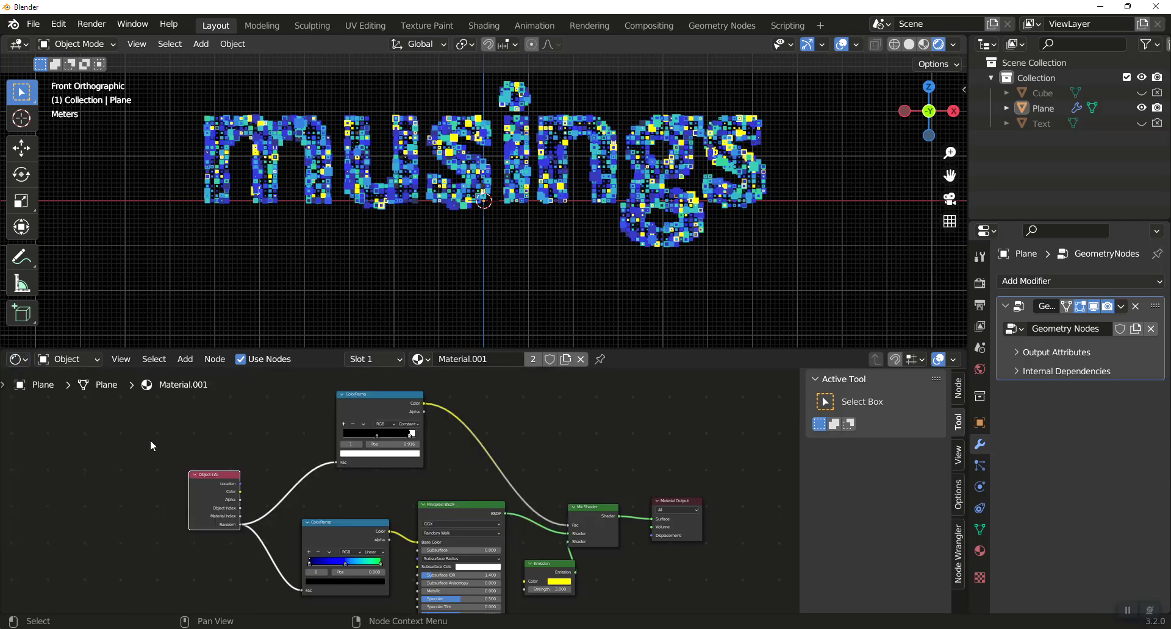
left_click(18, 359)
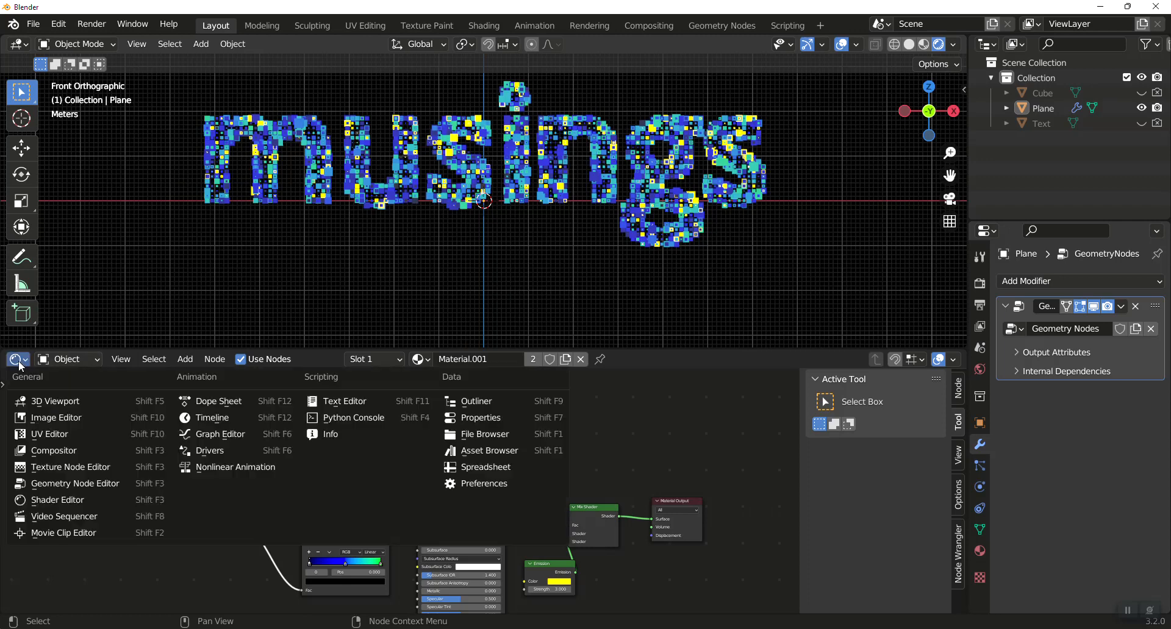
left_click(47, 486)
middle_click_drag(362, 456, 283, 392)
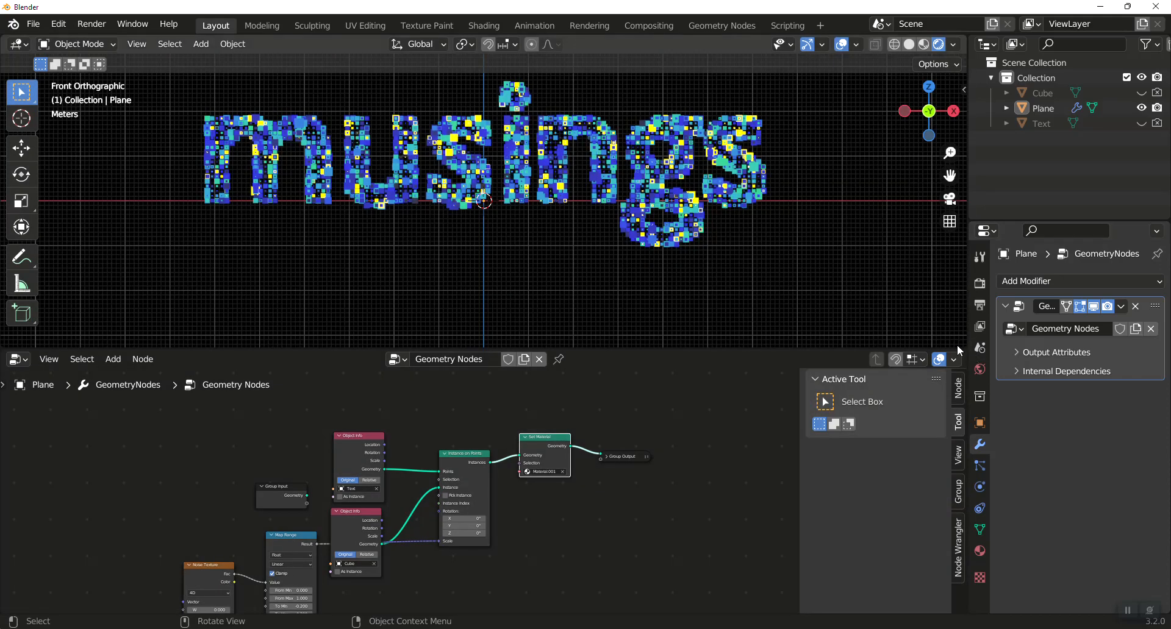
Split off a strip of the 3D viewport as a Timeline and set the current frame to 0.
left_click_drag(963, 325, 962, 280)
left_click(31, 291)
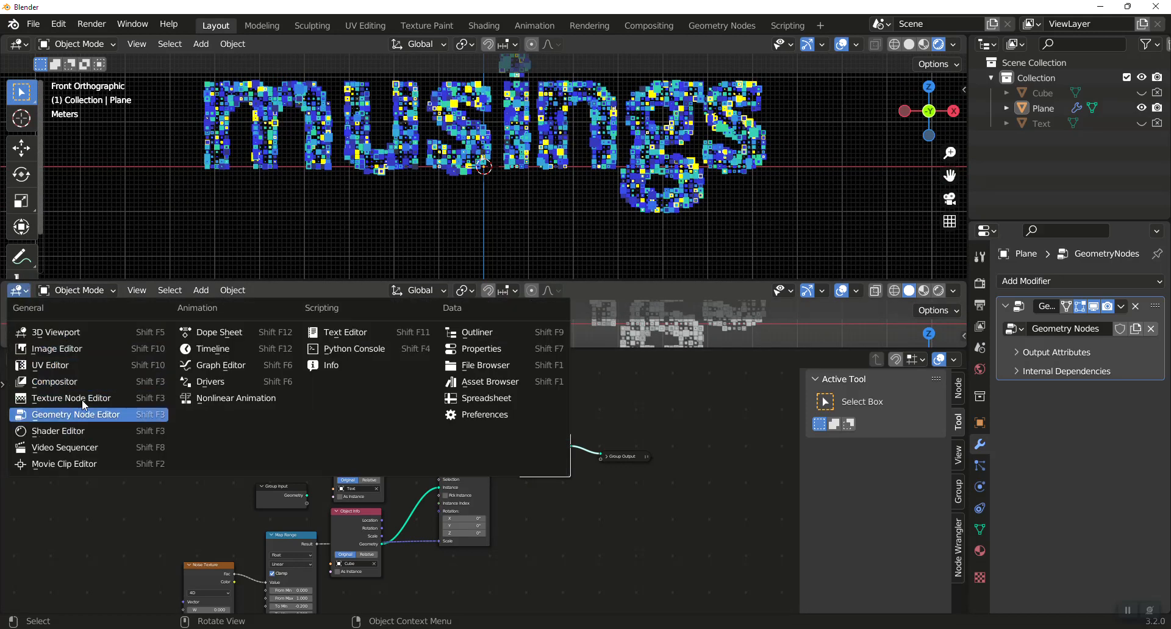
left_click(224, 348)
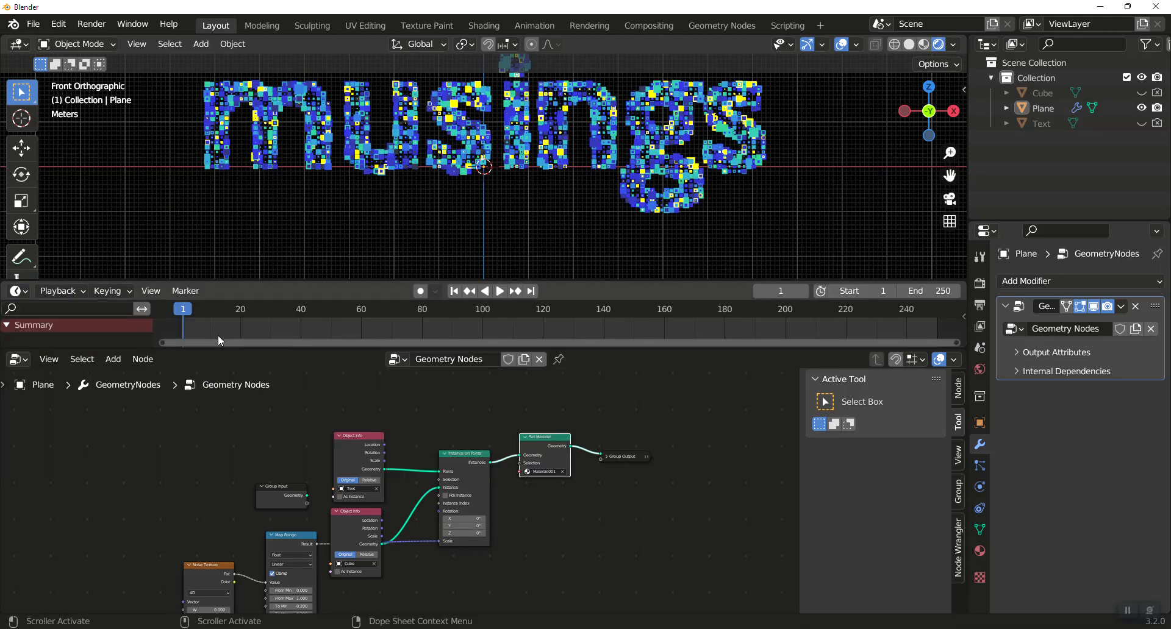
key("space")
left_click(181, 313)
key("space")
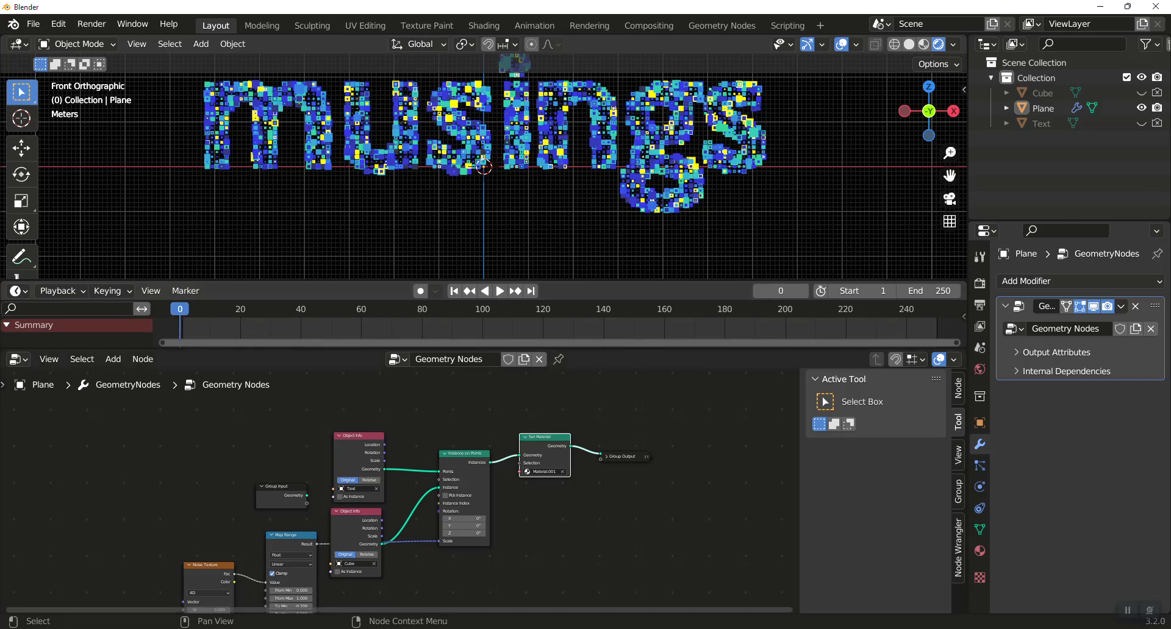
Reposition the Noise Texture node clear of Map Range and keyframe its W value at 0 on frames 0 and 250.
left_click_drag(208, 566, 190, 504)
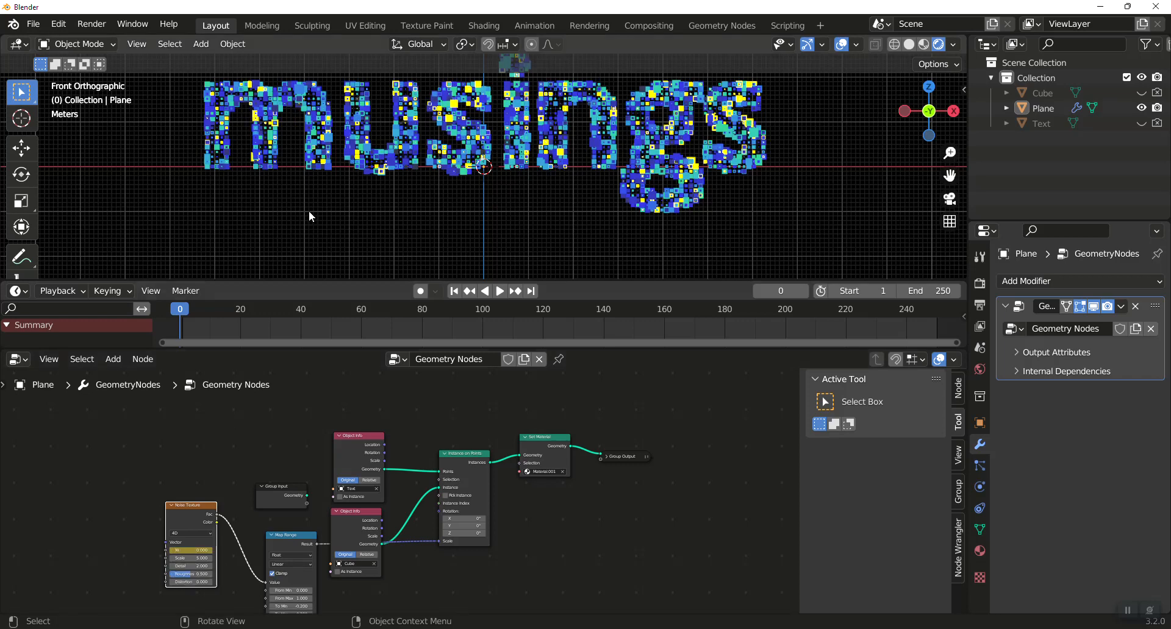
key("space")
left_click_drag(175, 312, 922, 317)
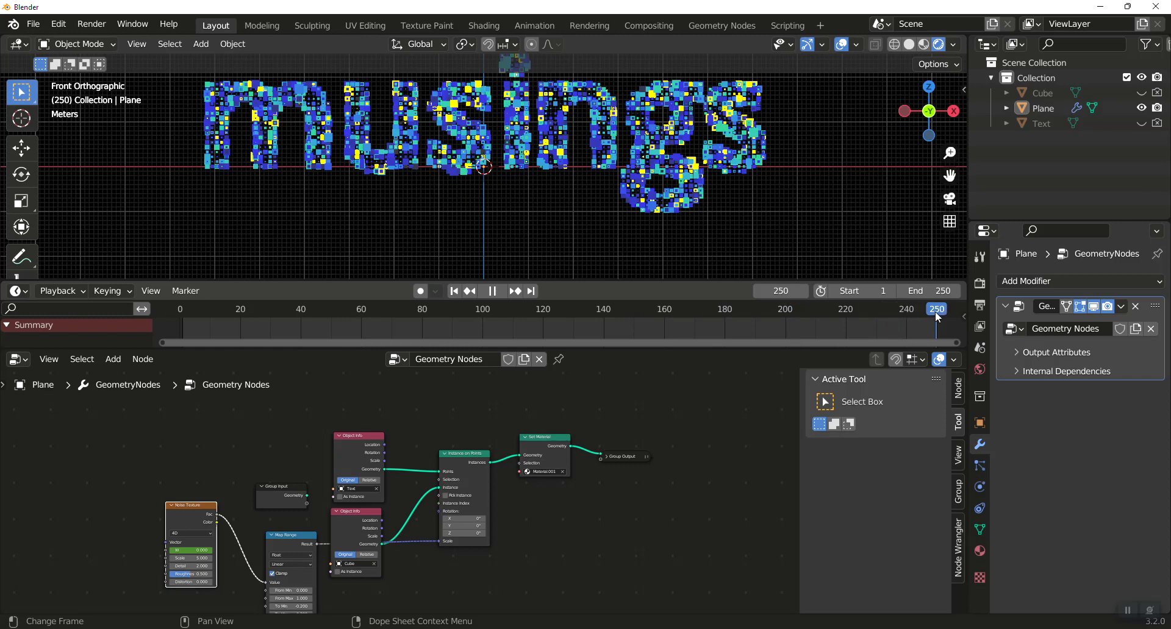
key("space")
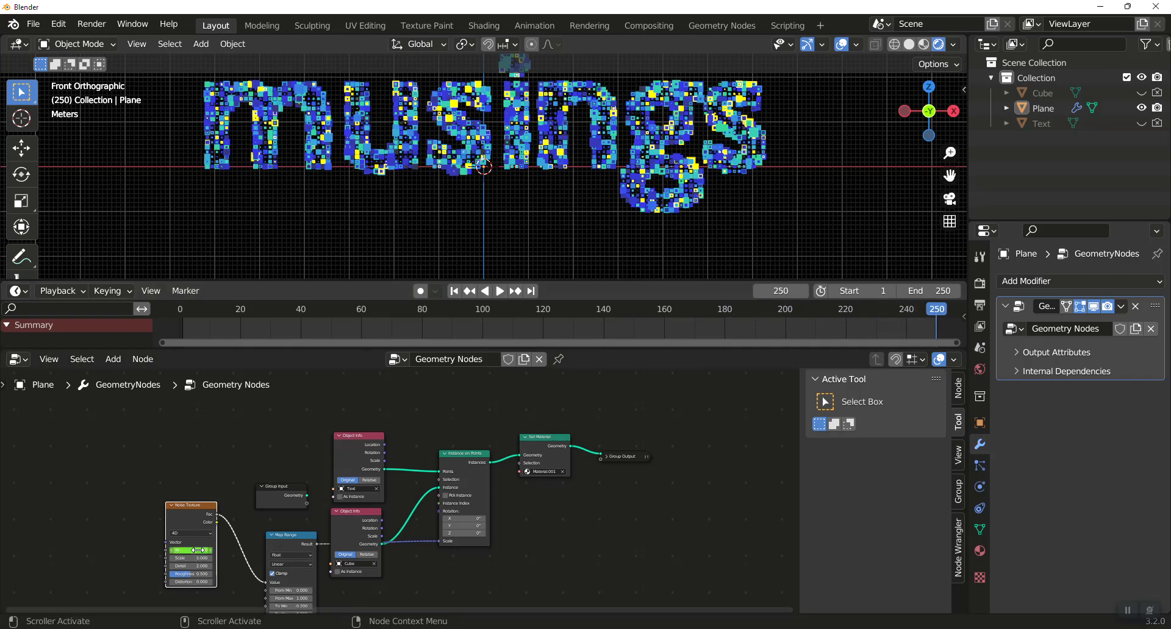
key("i")
Set the Noise Texture's W value to 0.3 at frame 125 and keyframe it.
left_click_drag(805, 317, 593, 317)
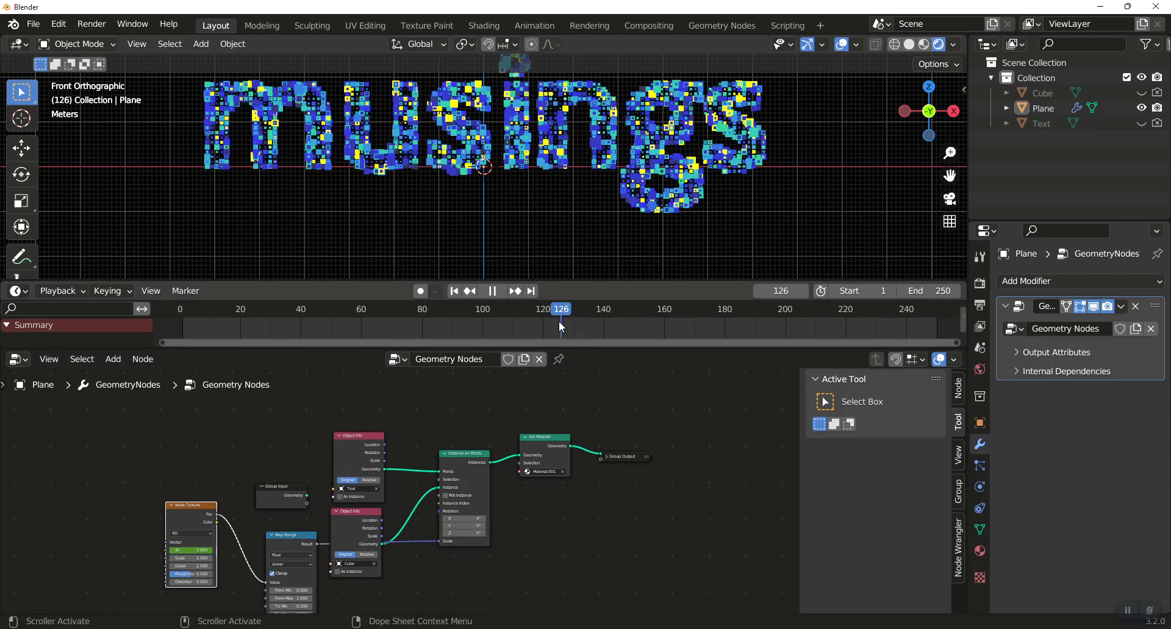
left_click(197, 550)
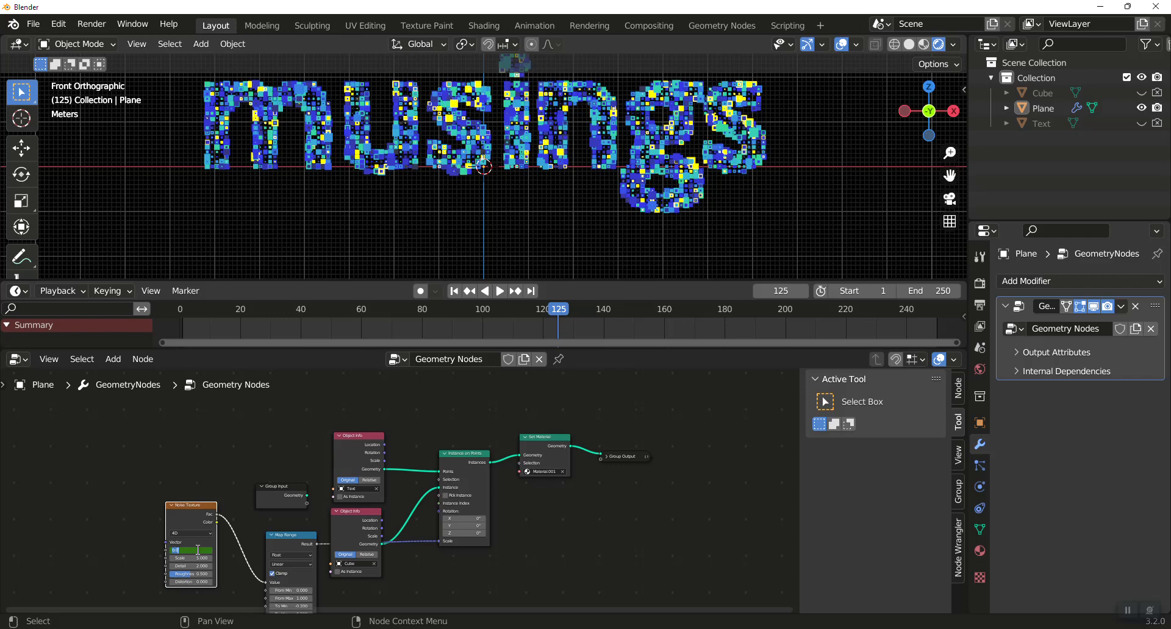
key("Return")
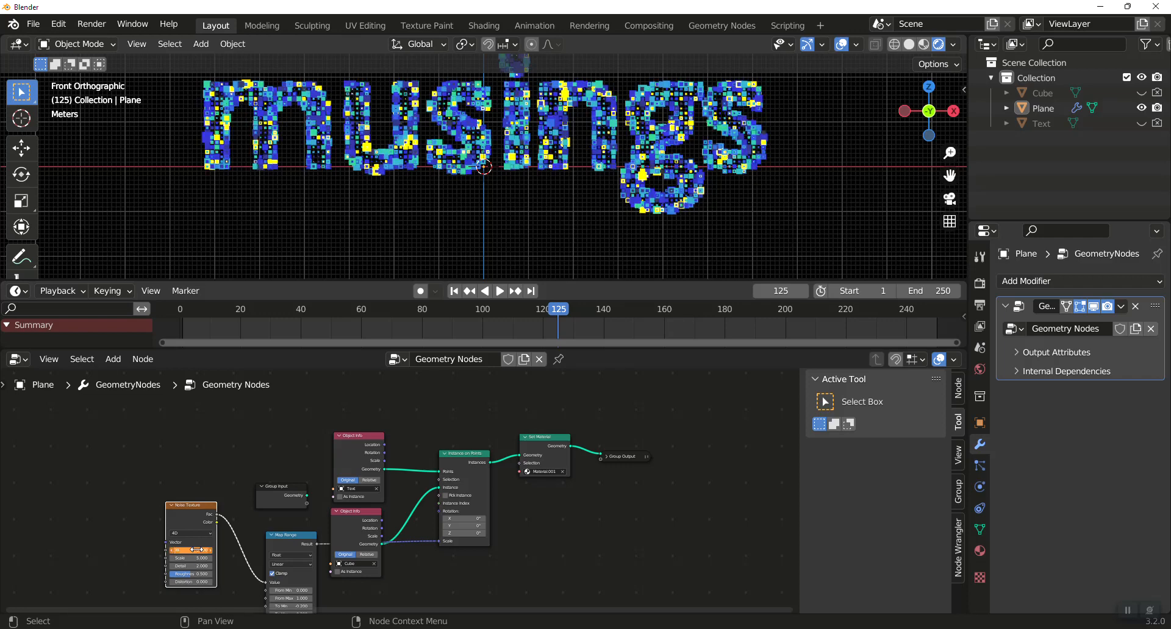
key("i")
Play the animation and examine the changing cubes of the text in perspective view.
key("space")
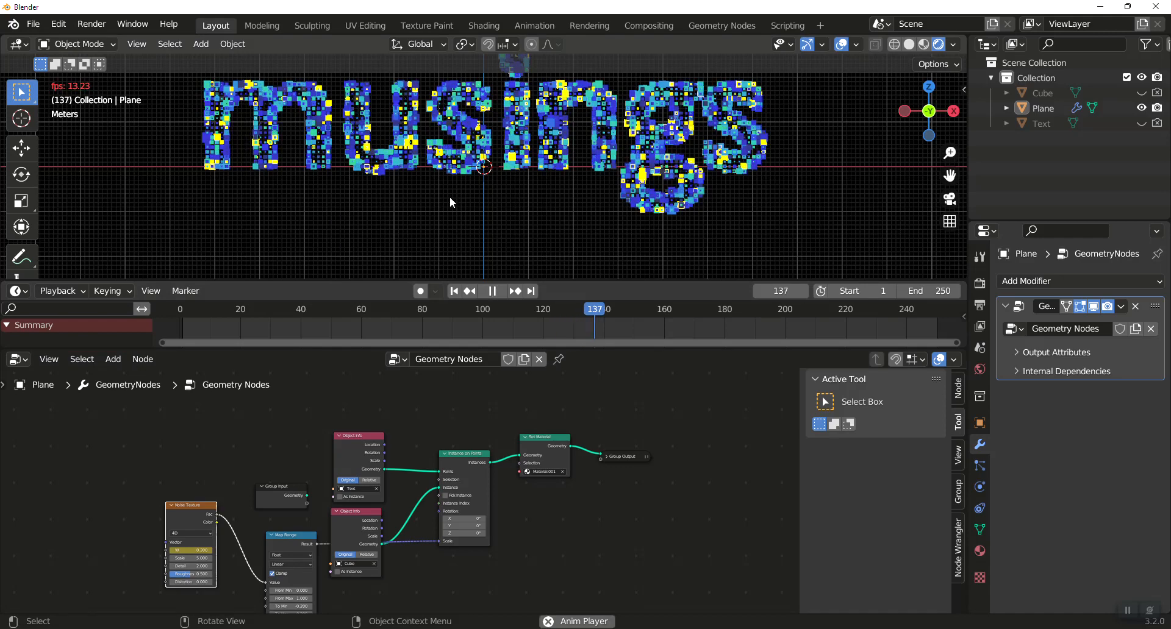
middle_click_drag(452, 195, 506, 195)
scroll(490, 196, "up", 3)
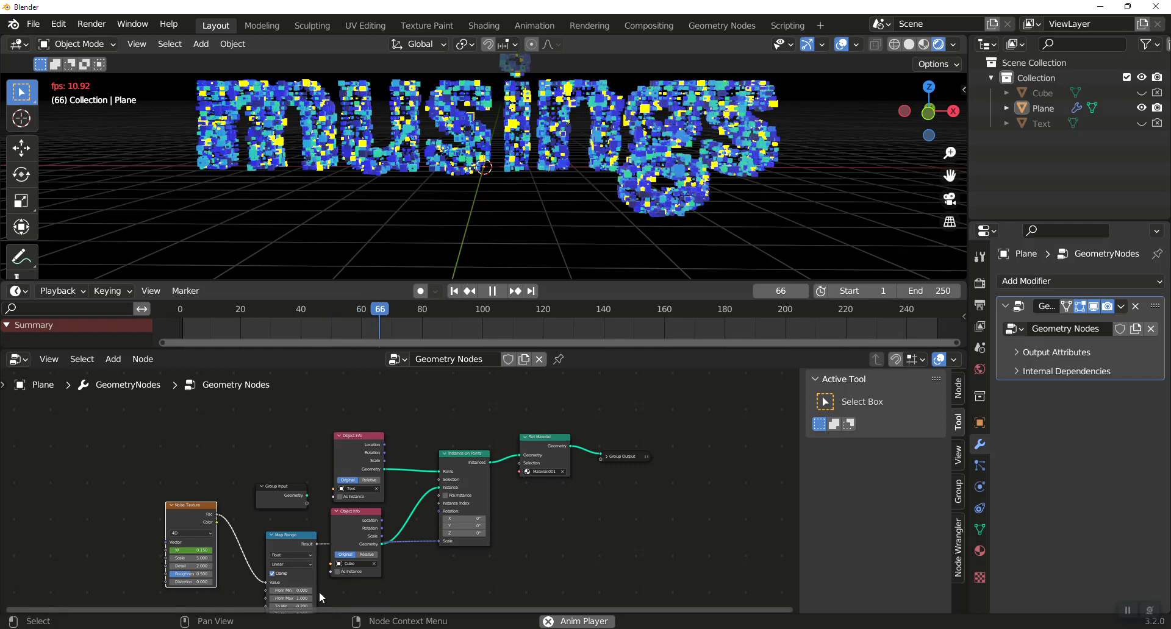
Set the Map Range node's To Min to -0.3, adjust its To Max for larger cubes, and reposition the node below Group Input.
left_click_drag(287, 509, 287, 508)
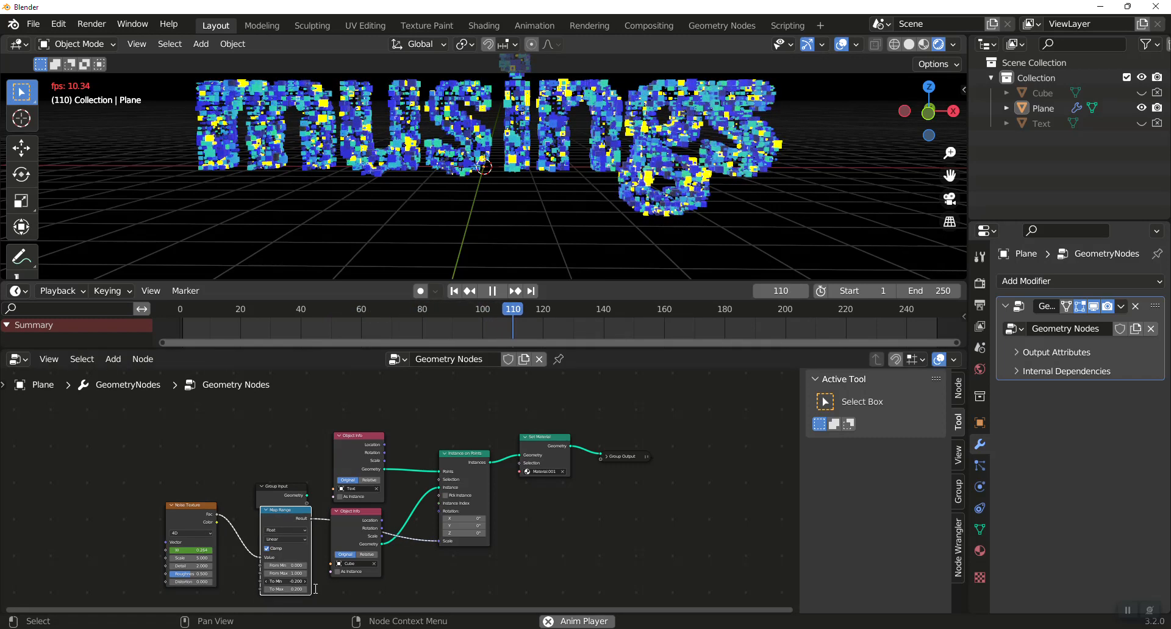
double_click(305, 582)
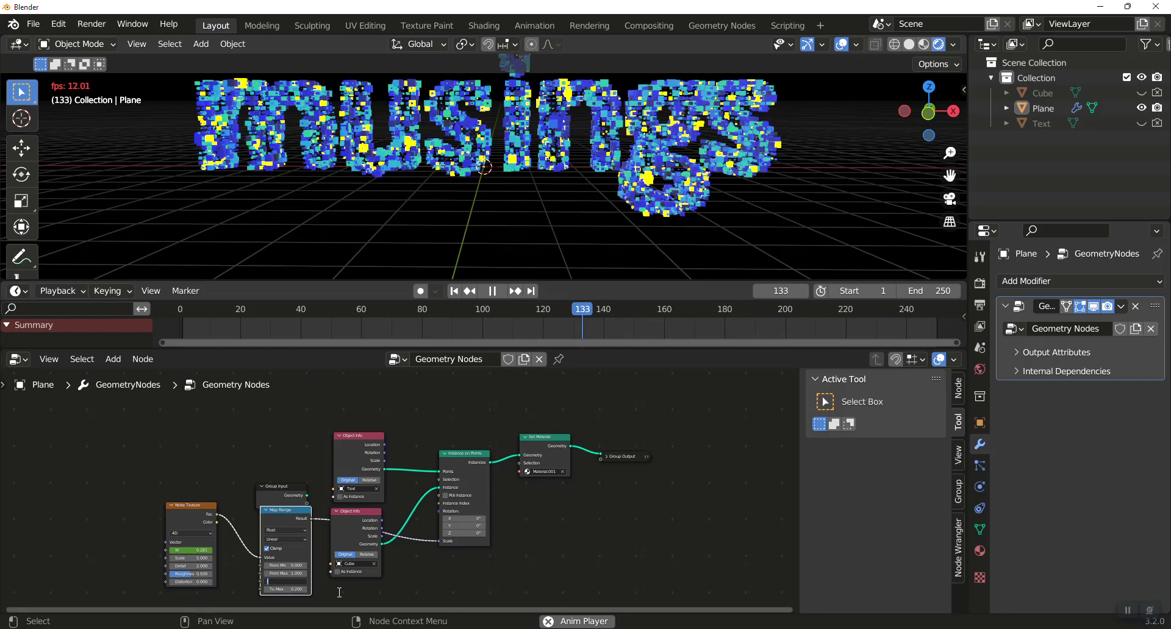
type("-0.3")
key("Return")
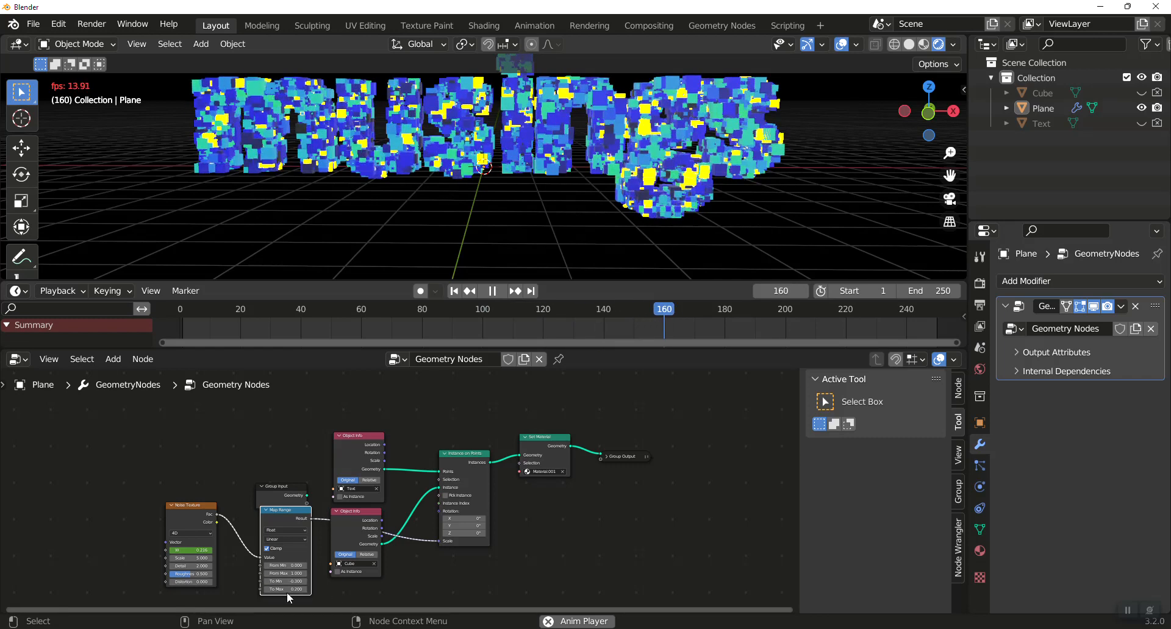
key("Return")
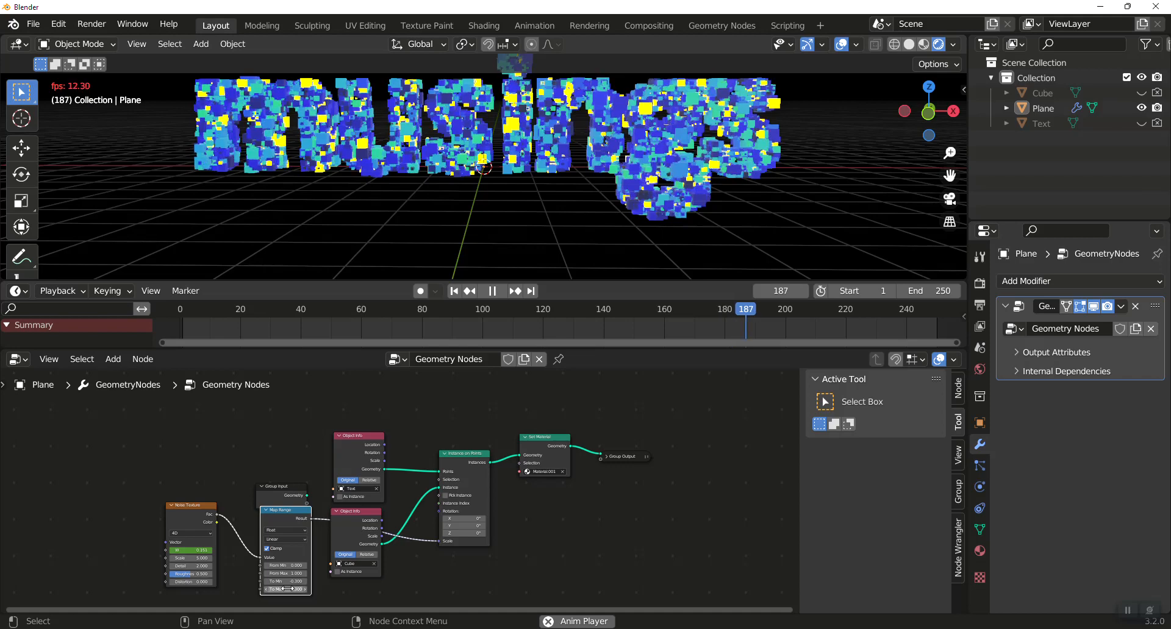
mouse_move(427, 173)
middle_mouse_down()
mouse_move(528, 214)
mouse_move(513, 188)
mouse_move(437, 188)
middle_mouse_up()
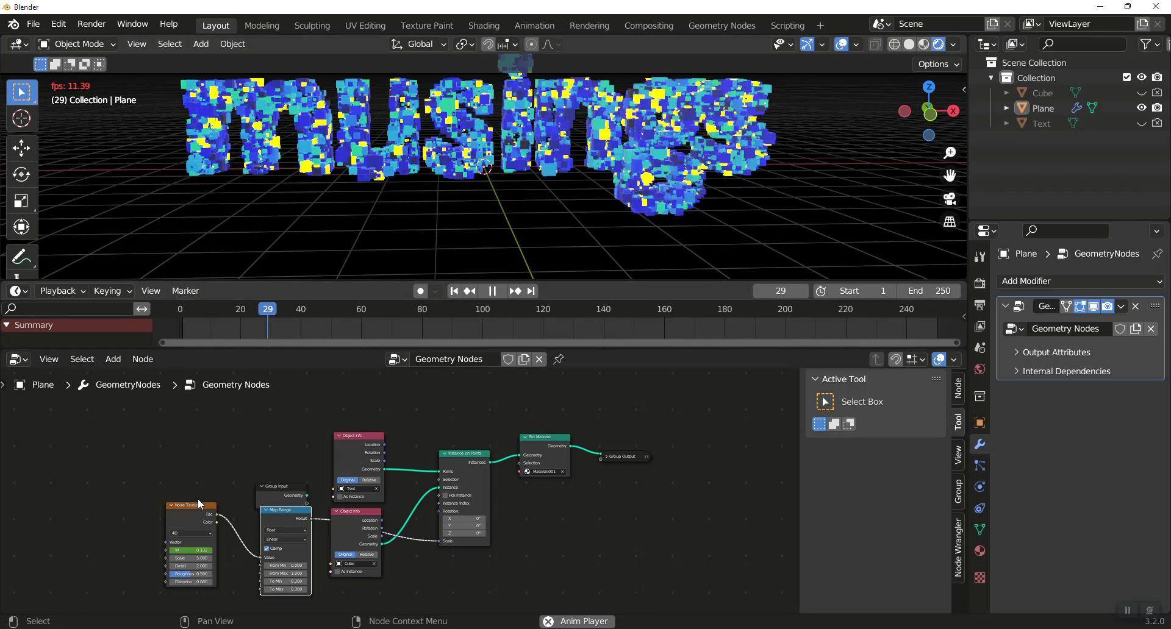
left_click_drag(187, 550, 181, 550)
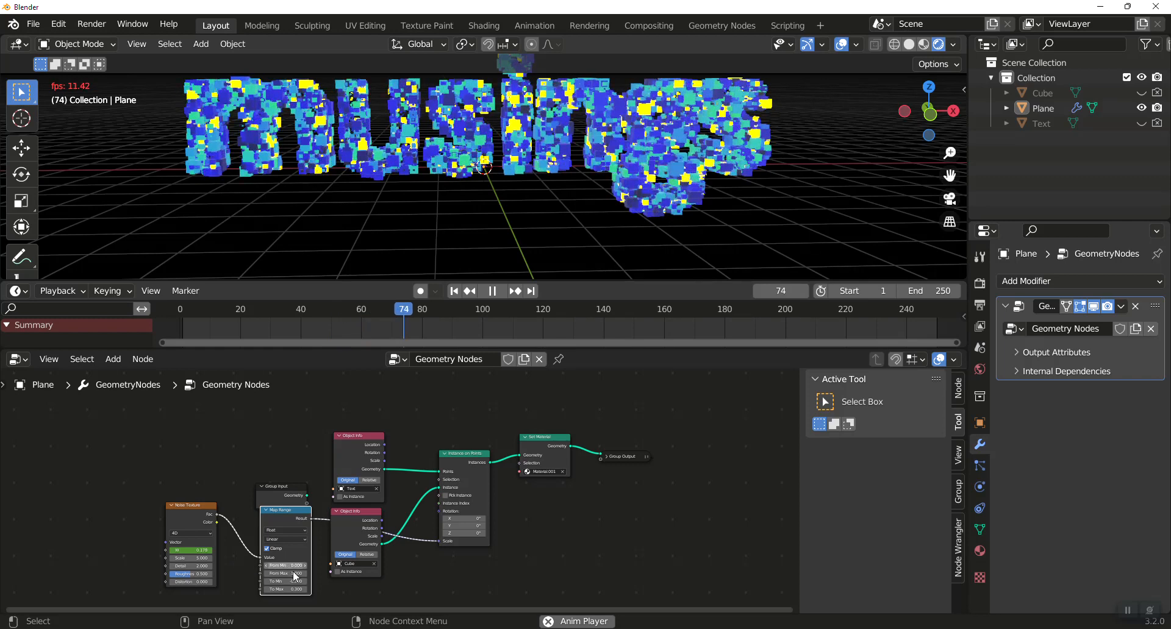
left_click_drag(292, 517, 289, 530)
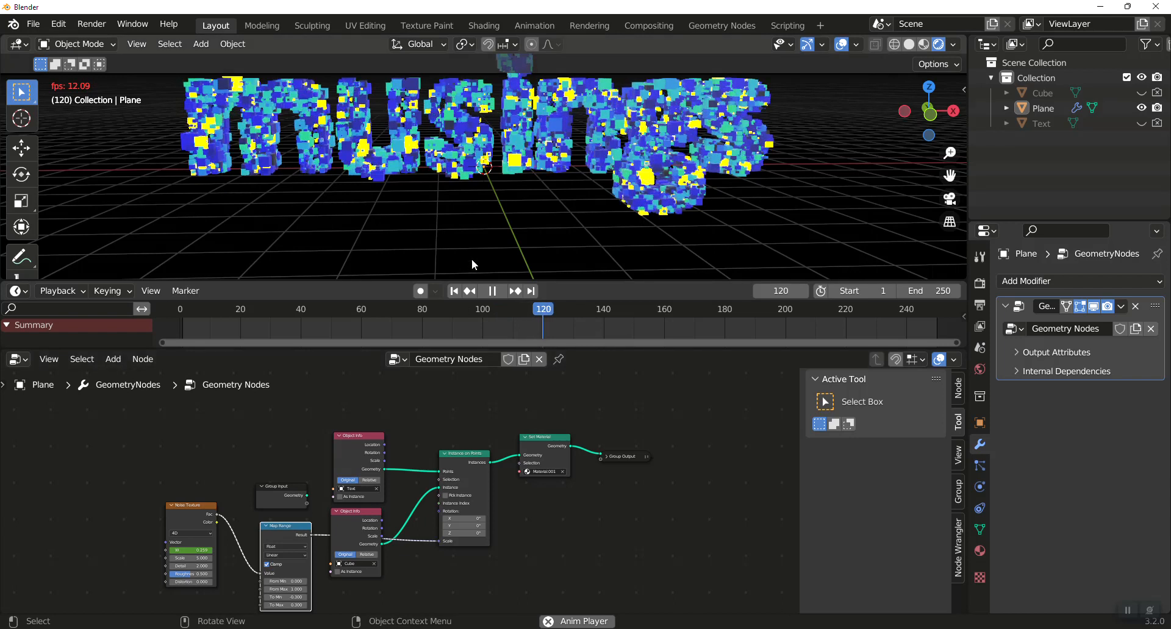